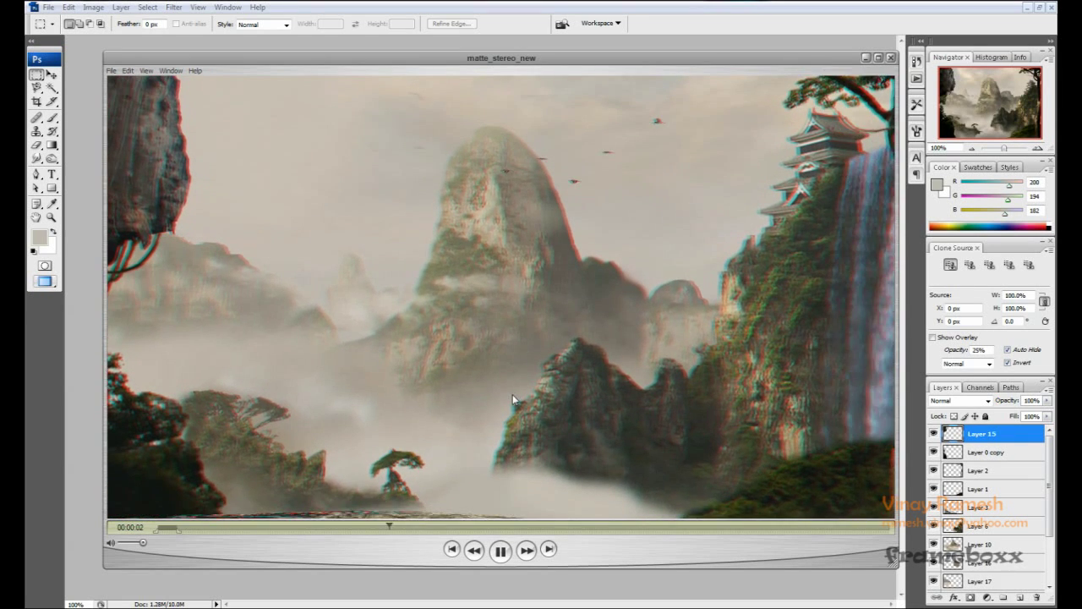
# Step: Pause the matte_stereo_new video and close its player window
pyautogui.click(500, 552)
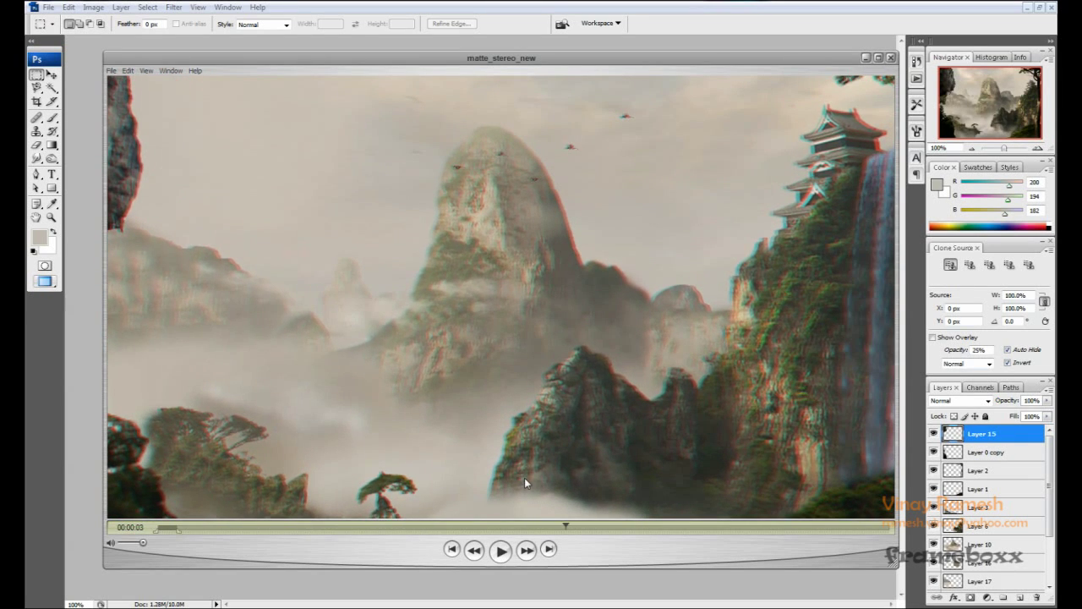
pyautogui.click(891, 57)
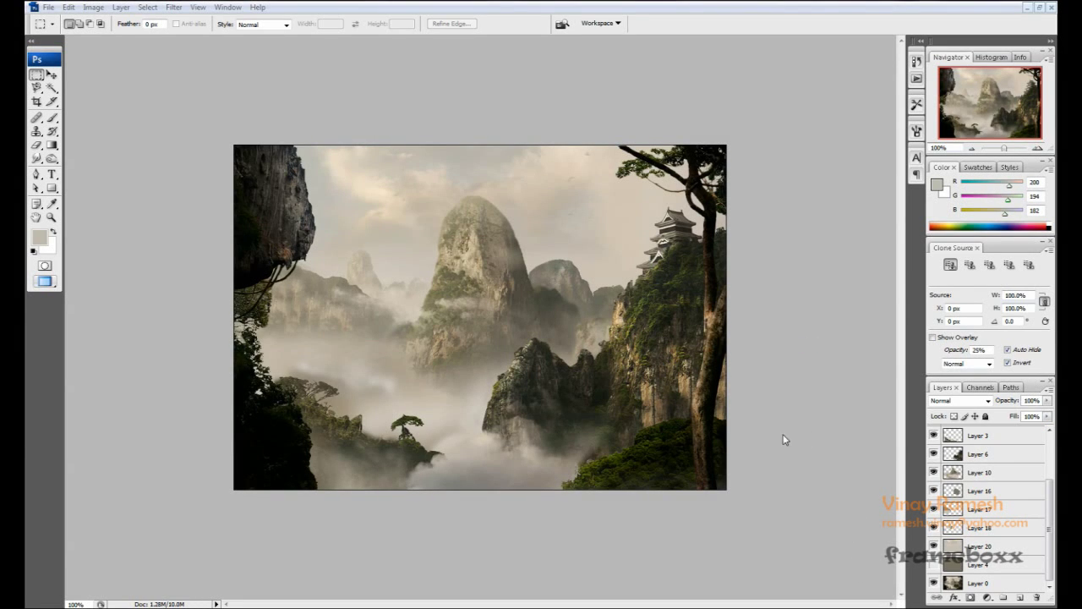
# Step: Isolate Layer 0, then hide it and reveal Layers 20, 18, 17, 16 and 10 one by one to examine the matte painting's background elements
pyautogui.keyDown('alt'); pyautogui.click(934, 583); pyautogui.keyUp('alt')
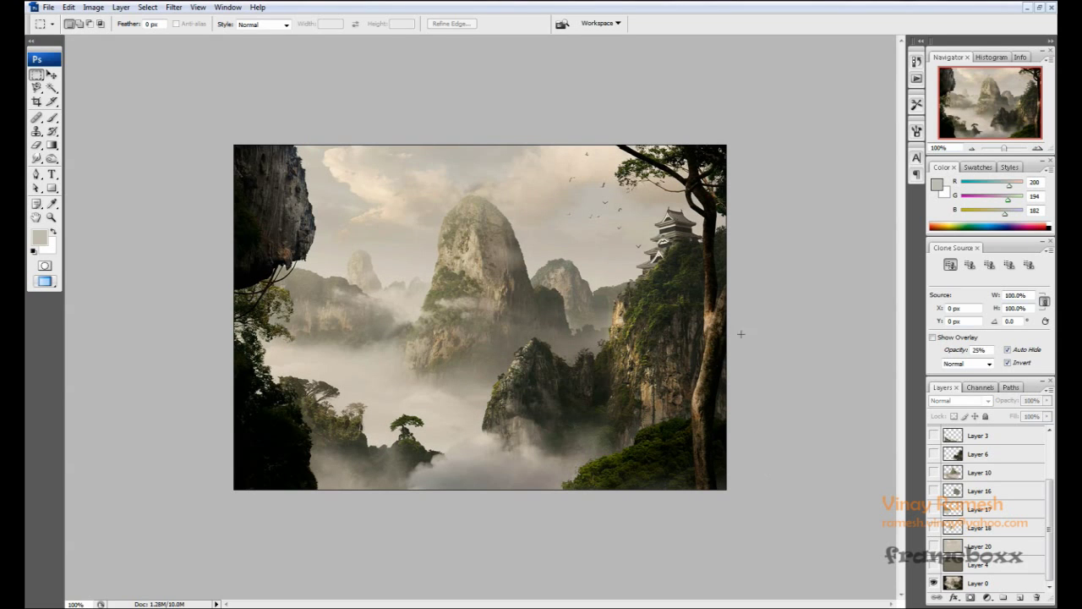
pyautogui.click(934, 582)
pyautogui.click(934, 546)
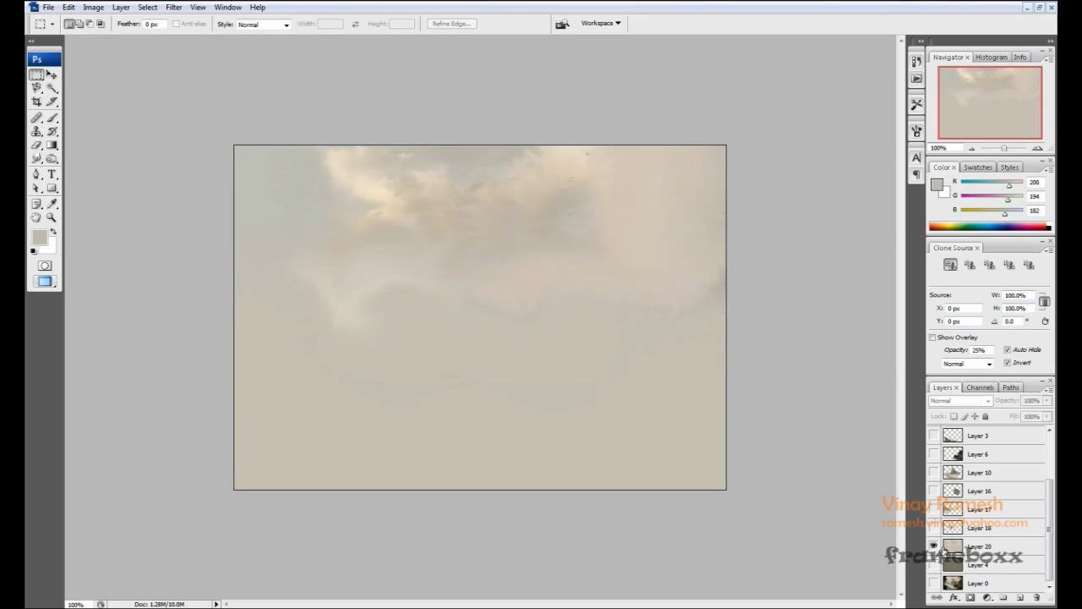
pyautogui.click(934, 529)
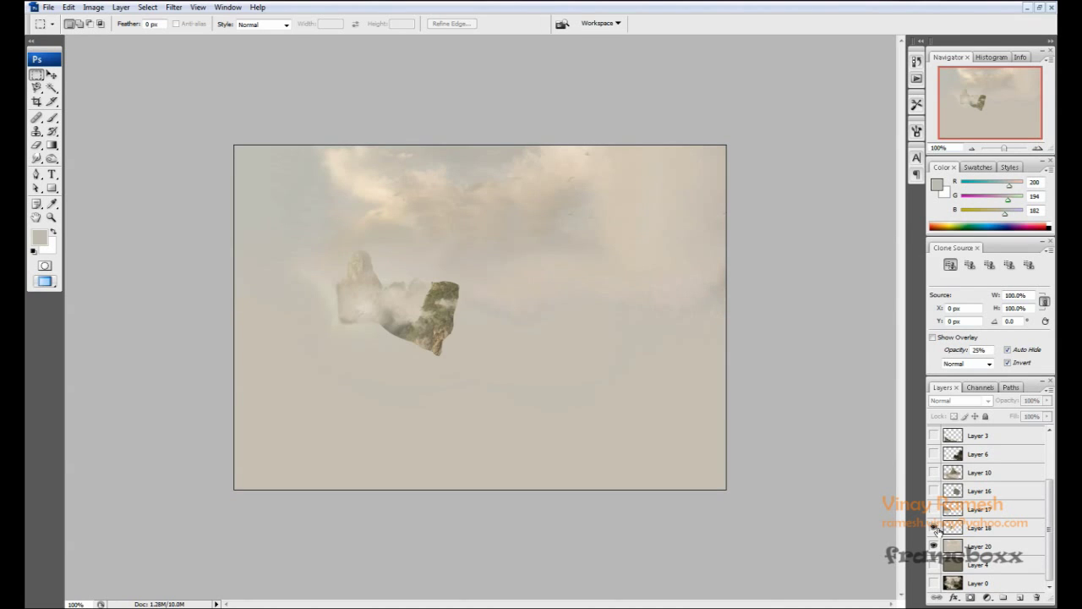
pyautogui.click(934, 510)
pyautogui.click(934, 491)
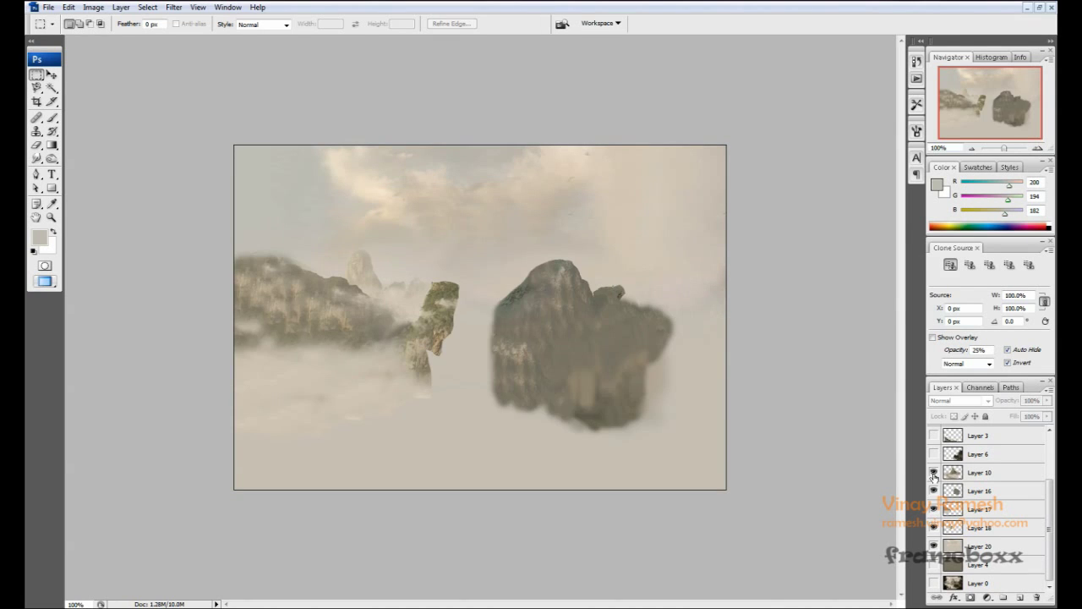
pyautogui.click(934, 473)
# Step: Reveal Layers 6, 3, 1, 2, 0 copy and 15 in turn to examine the foreground elements of the matte painting
pyautogui.scroll(2, 1046, 484)
pyautogui.click(934, 497)
pyautogui.click(934, 479)
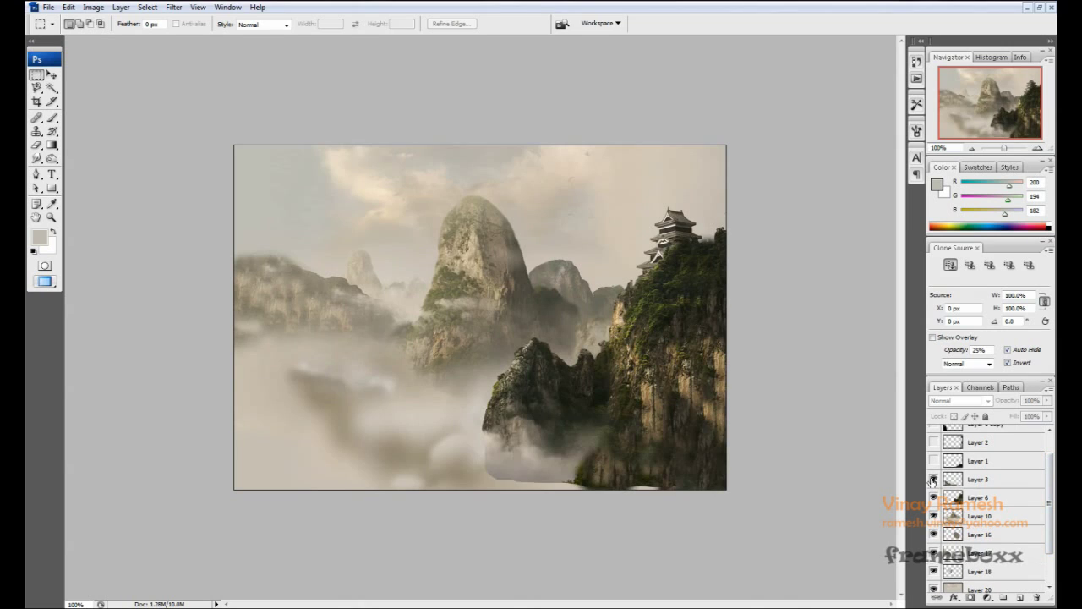
pyautogui.click(934, 459)
pyautogui.click(933, 441)
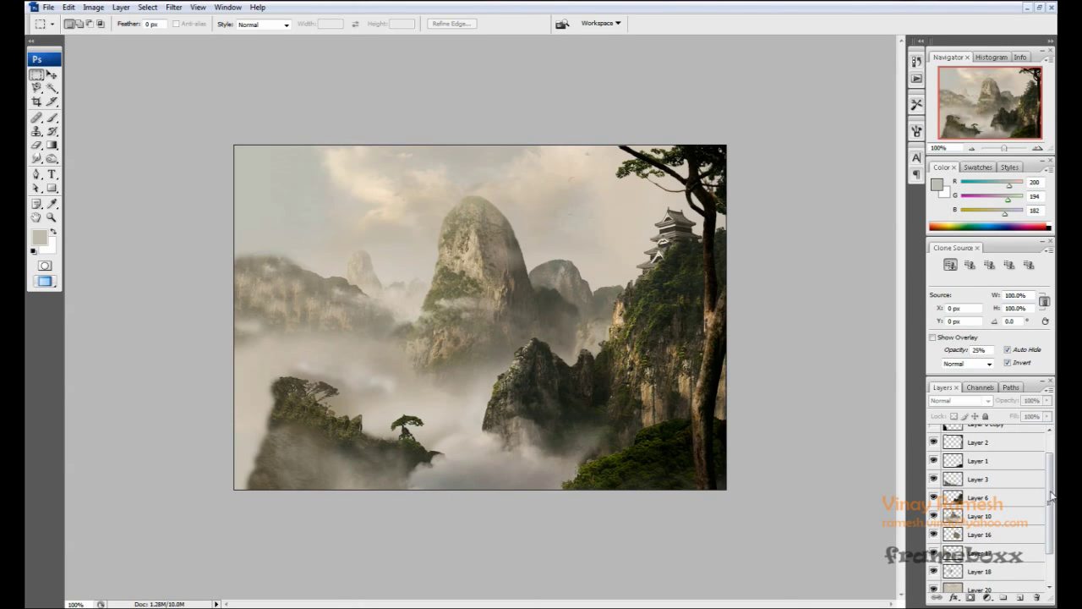
pyautogui.scroll(2, 1051, 497)
pyautogui.click(933, 452)
pyautogui.click(934, 432)
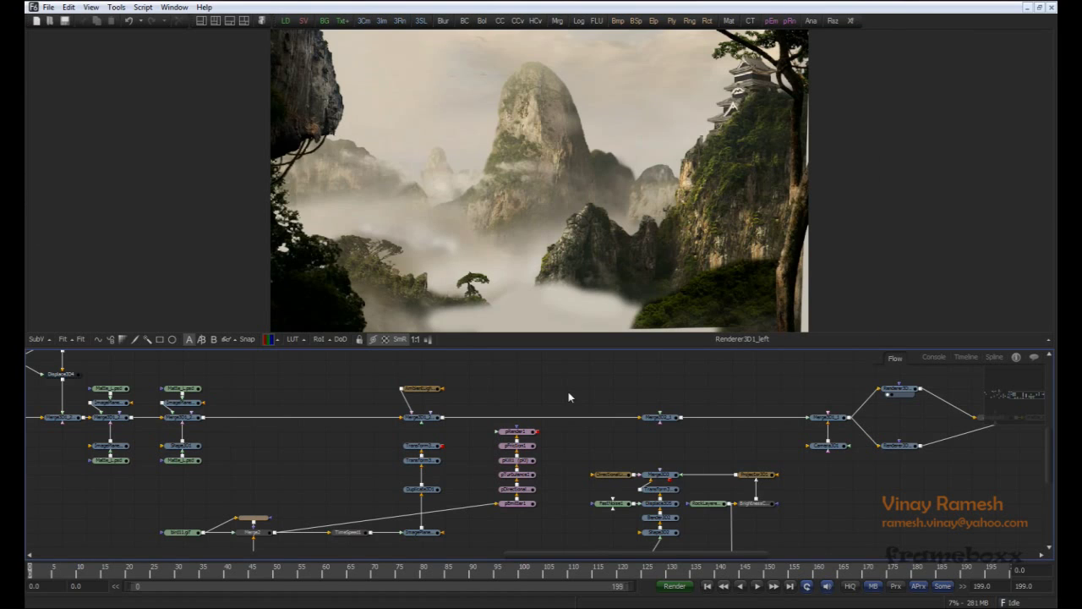
# Step: Switch to Fusion, create a new composition and import Matte_L.psd as a layered PSD
pyautogui.hotkey('ctrl', 'n')
pyautogui.click(48, 7)
pyautogui.moveTo(85, 118)
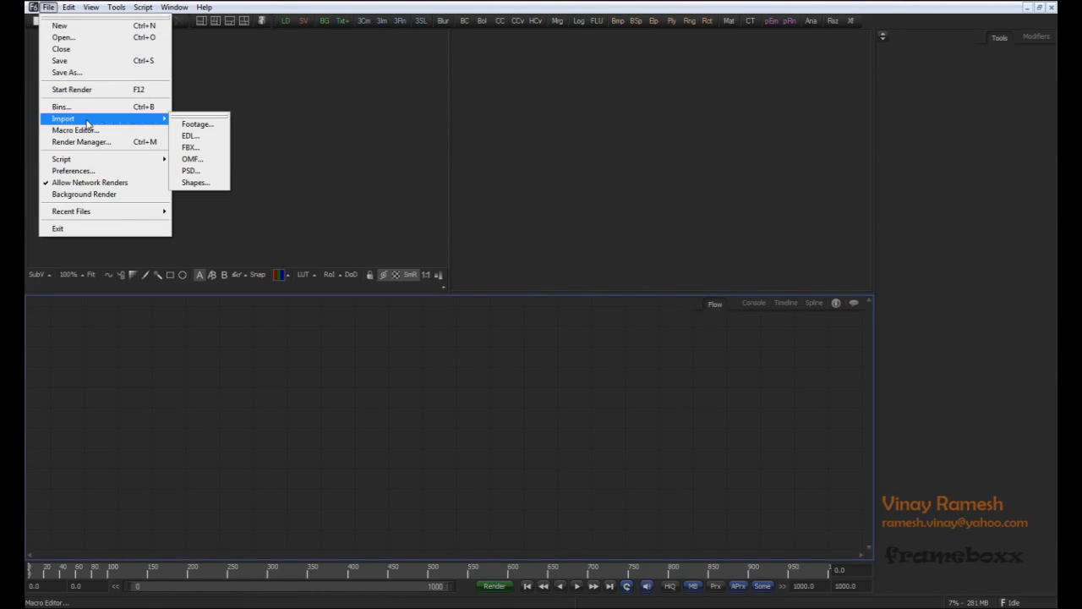
pyautogui.click(195, 172)
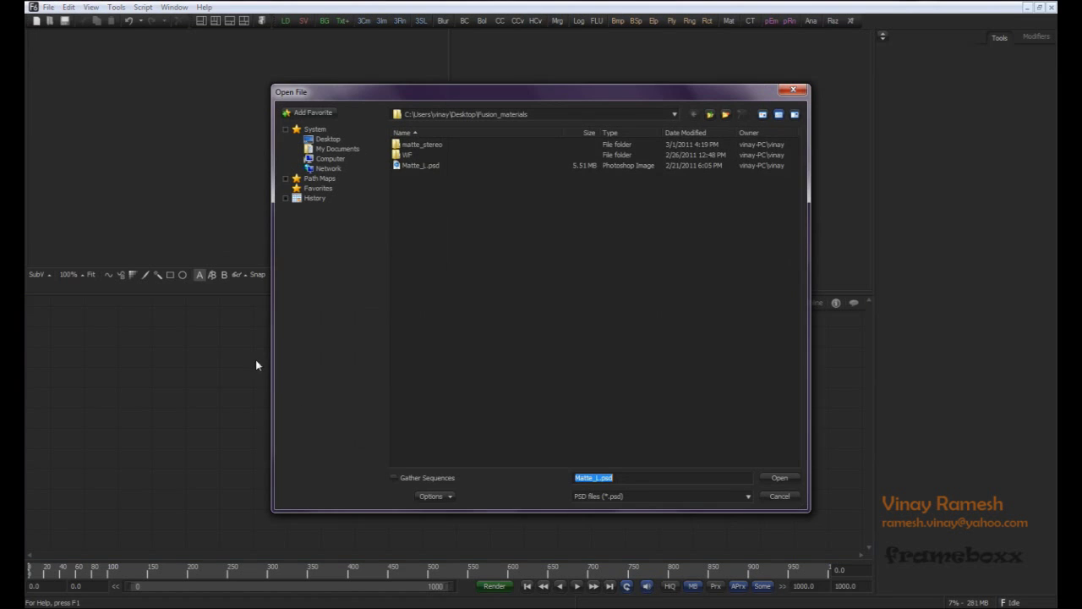
pyautogui.doubleClick(411, 166)
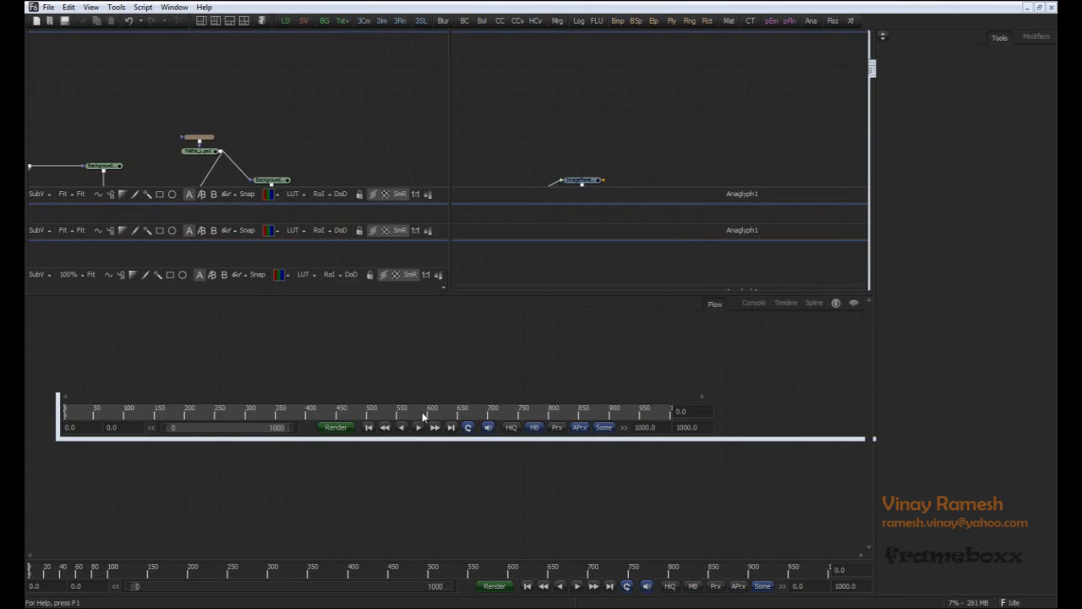
# Step: Display the last merge node, Normal12, in the first viewer and fit the image to it
pyautogui.click(288, 484)
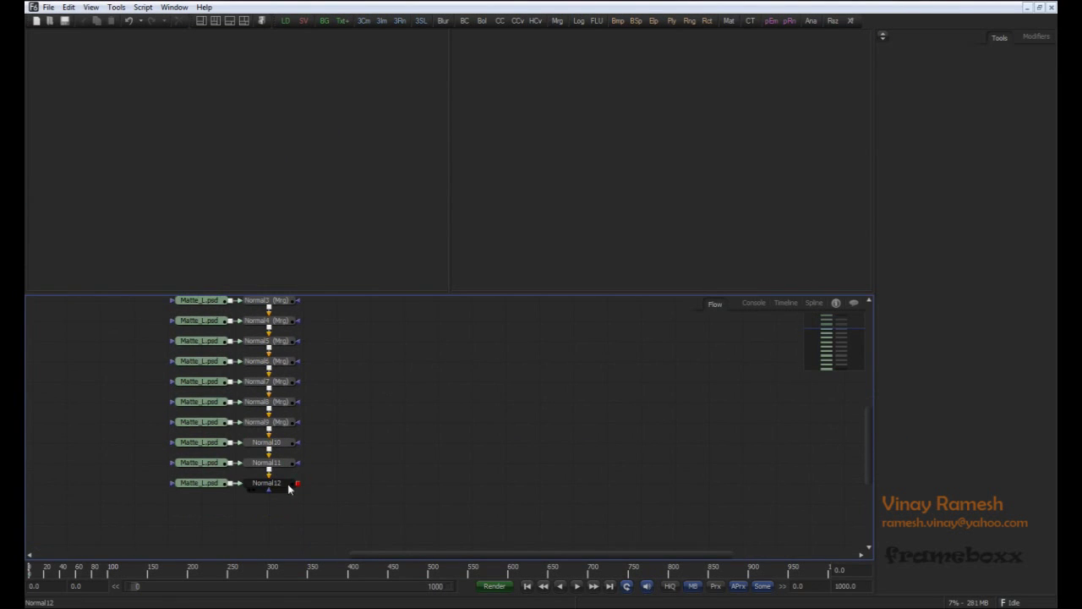
pyautogui.moveTo(343, 400); pyautogui.dragTo(354, 424)
pyautogui.click(358, 467)
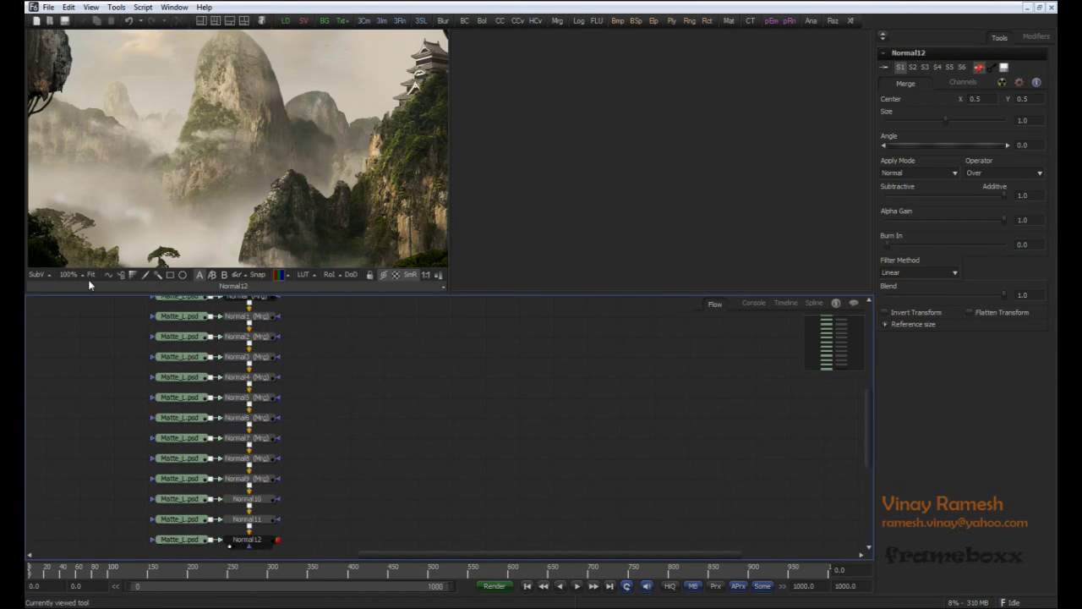
pyautogui.click(91, 275)
pyautogui.moveTo(226, 181); pyautogui.dragTo(200, 171)
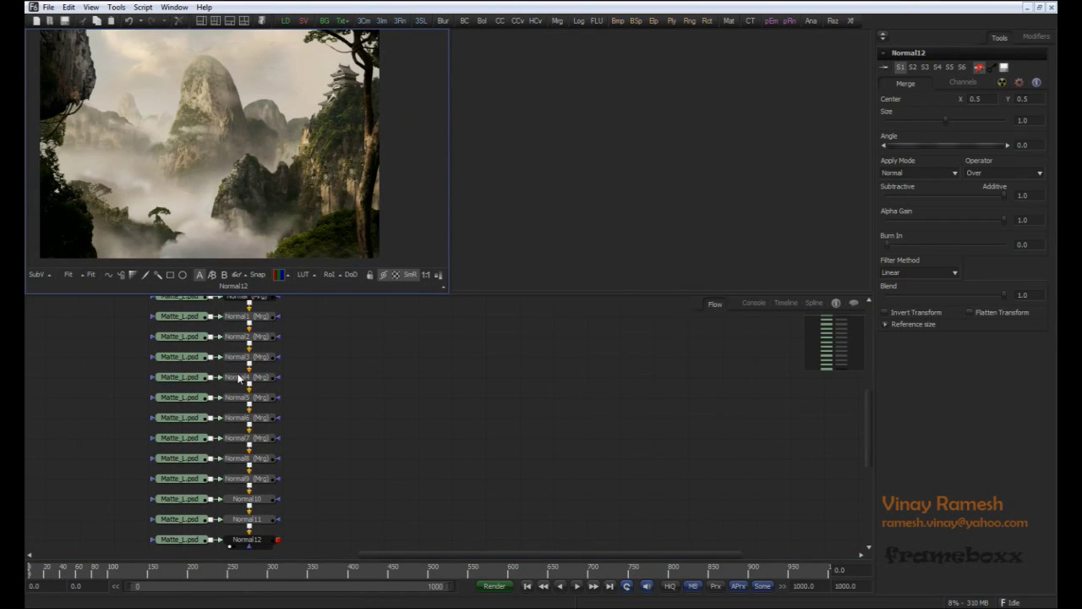
# Step: Add a Loader for Matte_L.psd in the empty flow area beside the imported nodes and display it fitted in the second viewer
pyautogui.moveTo(325, 446); pyautogui.dragTo(321, 502)
pyautogui.moveTo(115, 380); pyautogui.dragTo(206, 509)
pyautogui.click(455, 438)
pyautogui.moveTo(455, 443); pyautogui.dragTo(410, 442)
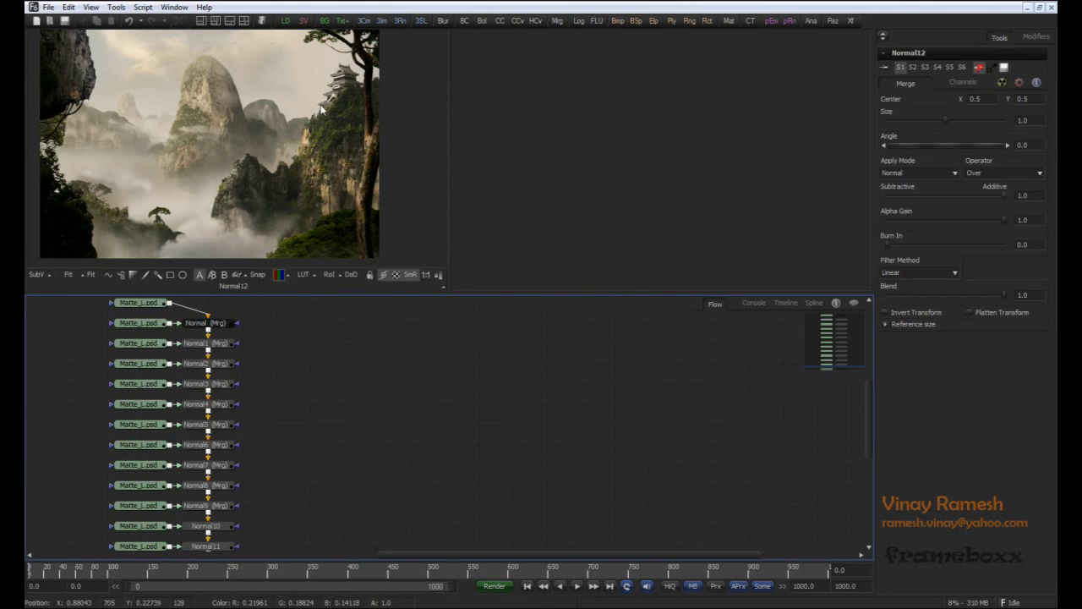
pyautogui.click(286, 23)
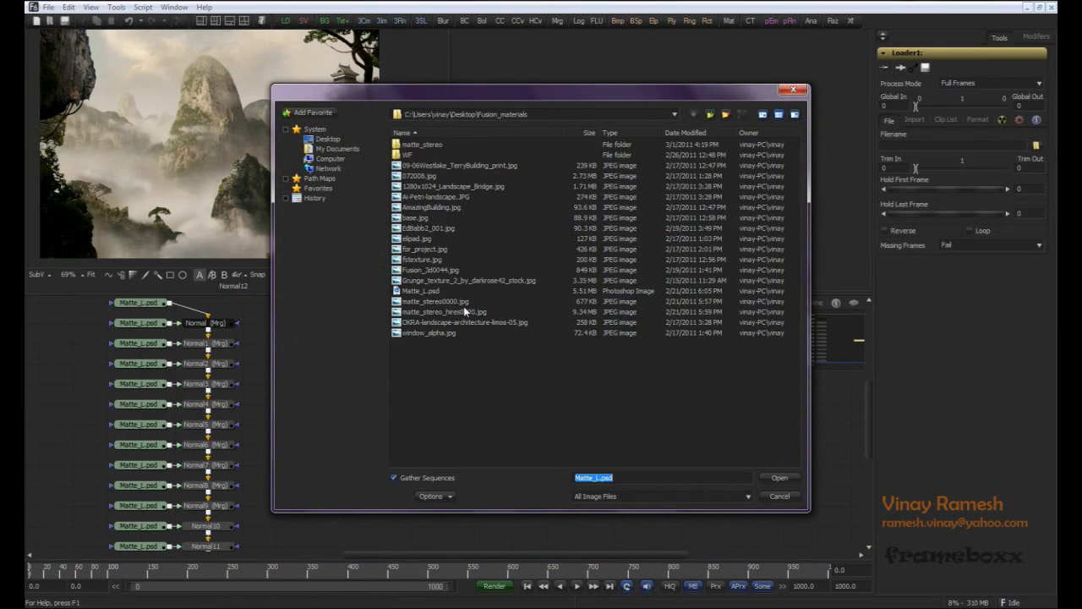
pyautogui.doubleClick(432, 290)
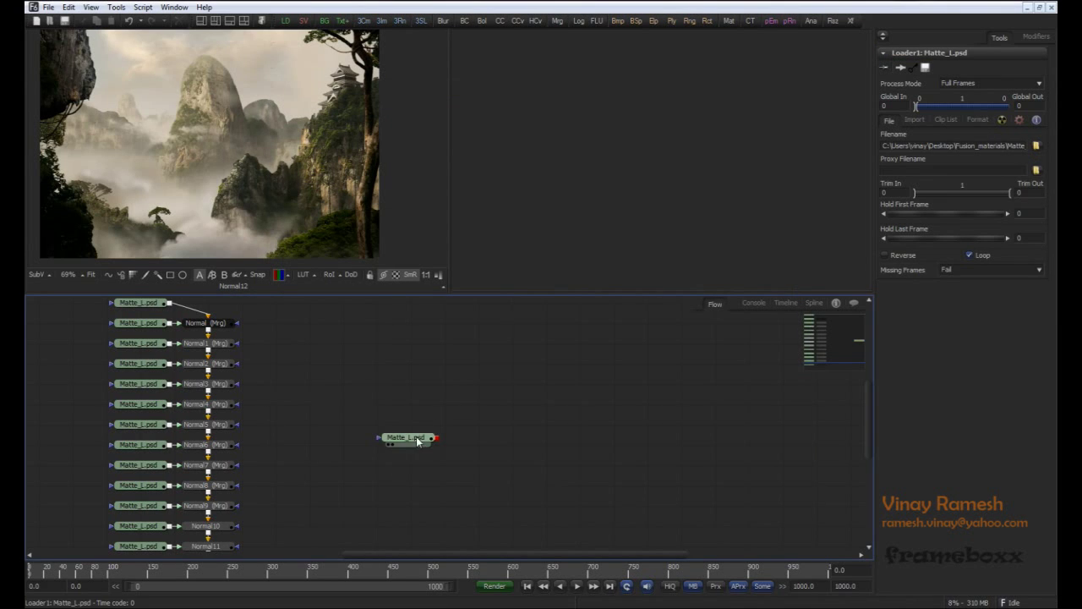
pyautogui.press('2')
pyautogui.click(516, 275)
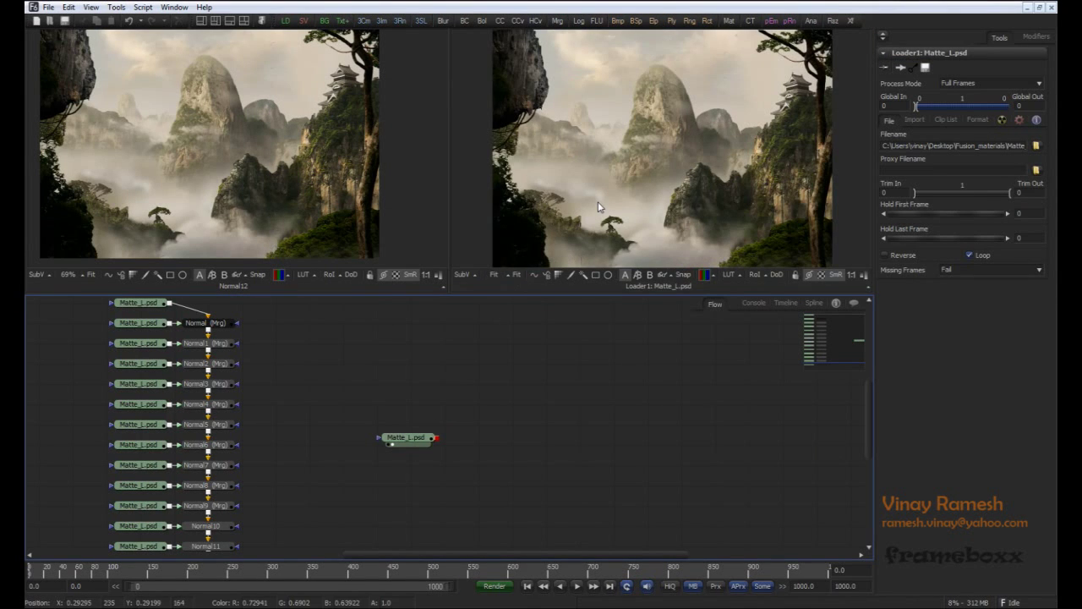
# Step: Set the new Matte_L.psd loader to read only Layer 17 of the PSD
pyautogui.moveTo(417, 441); pyautogui.dragTo(431, 405)
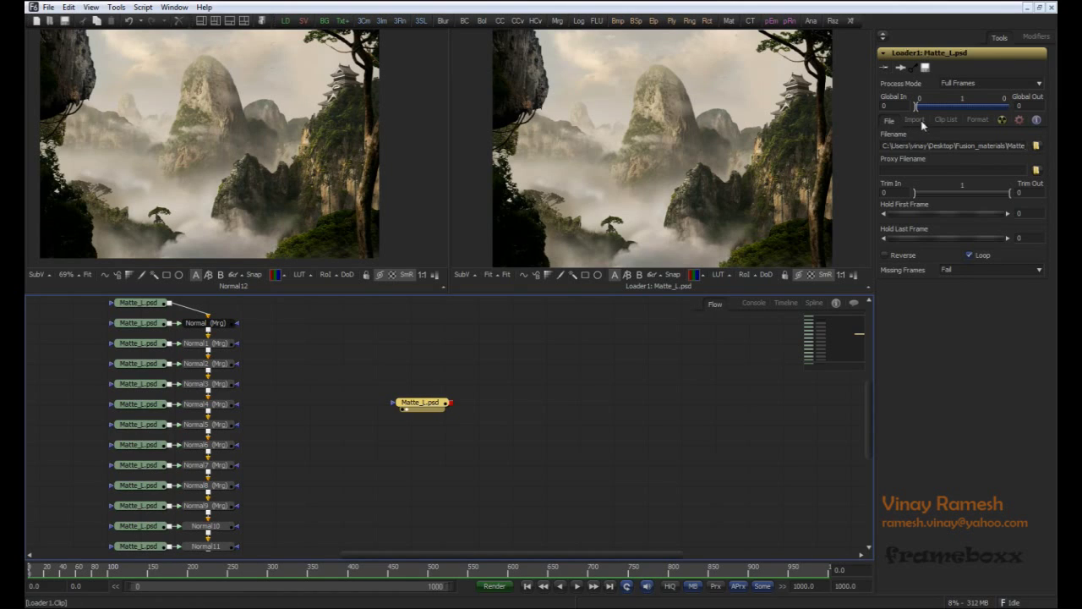
pyautogui.click(976, 120)
pyautogui.click(987, 149)
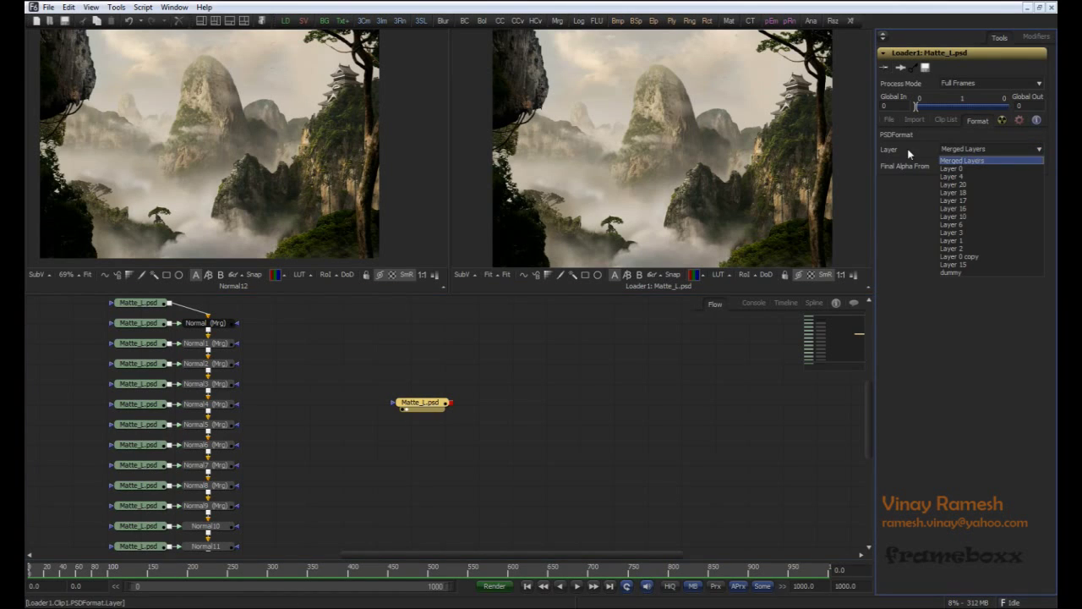
pyautogui.click(977, 201)
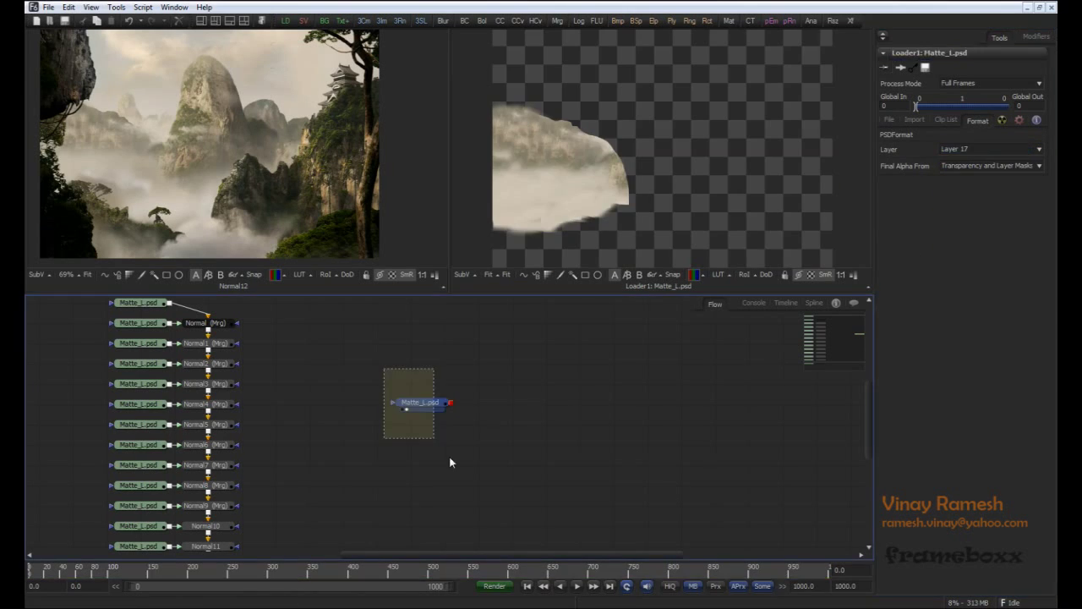
# Step: Duplicate the Layer 17 loader, display the copy in the first viewer and place it beside the original
pyautogui.hotkey('ctrl', 'c')
pyautogui.hotkey('ctrl', 'v')
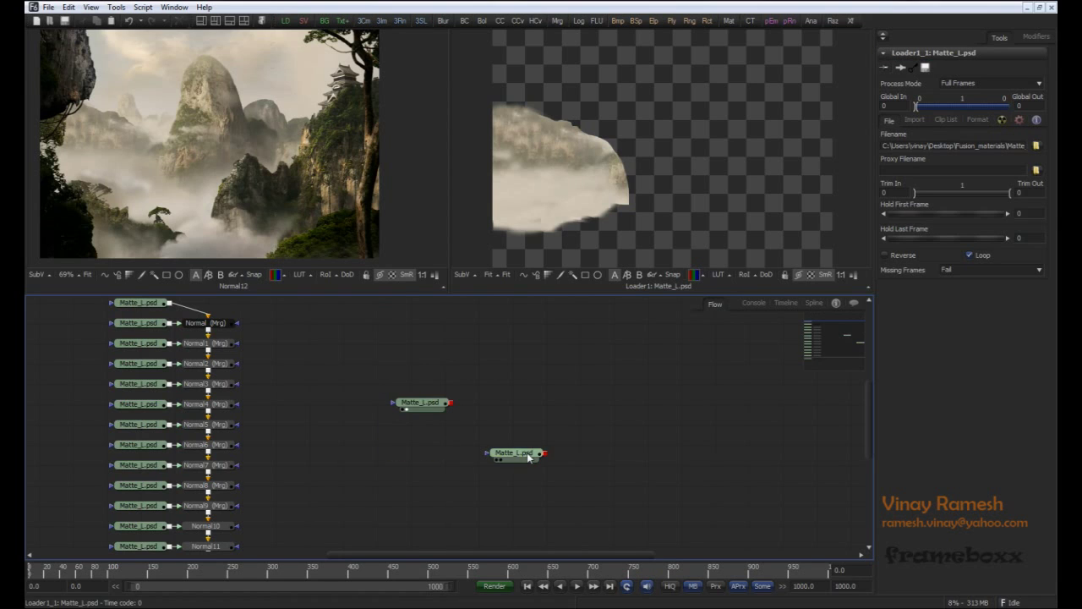
pyautogui.press('1')
pyautogui.moveTo(518, 464); pyautogui.dragTo(512, 412)
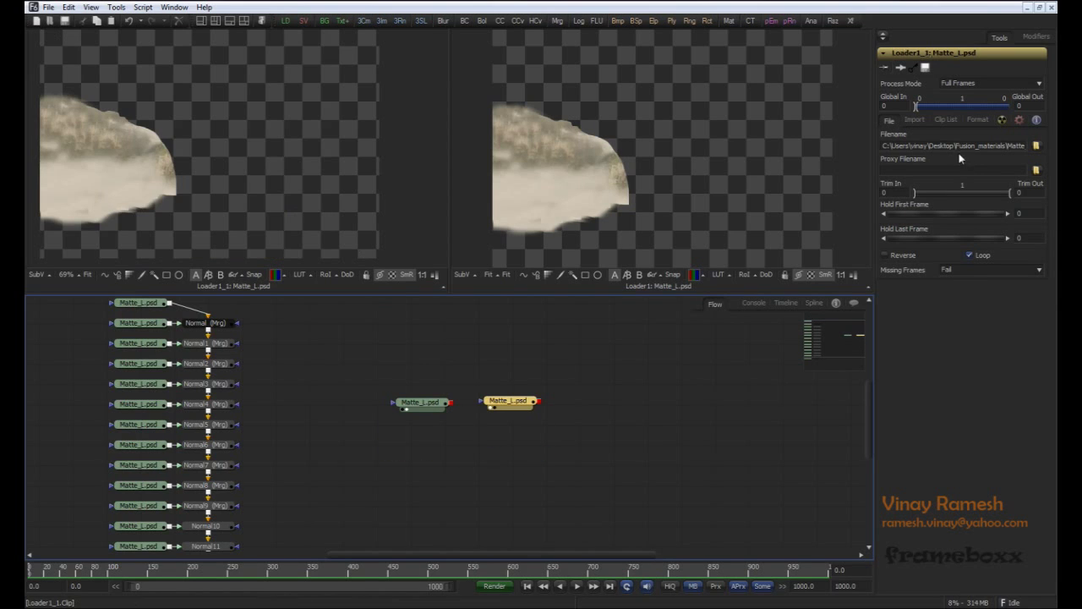
# Step: Set the duplicated loader's PSD layer to Layer 10 and fit its image to the viewer
pyautogui.click(977, 120)
pyautogui.click(985, 149)
pyautogui.click(978, 213)
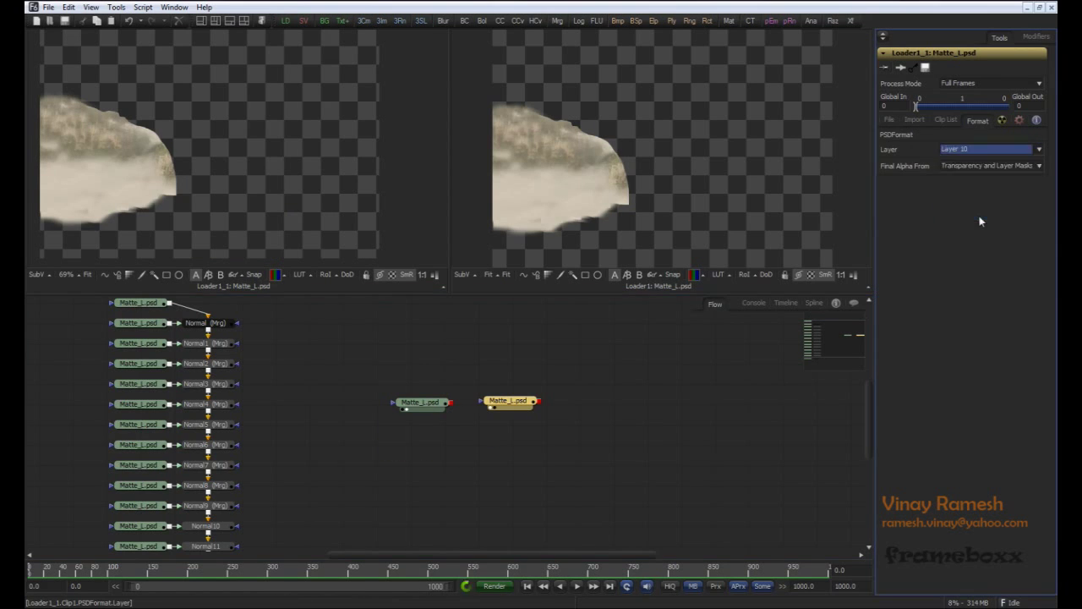
pyautogui.click(88, 274)
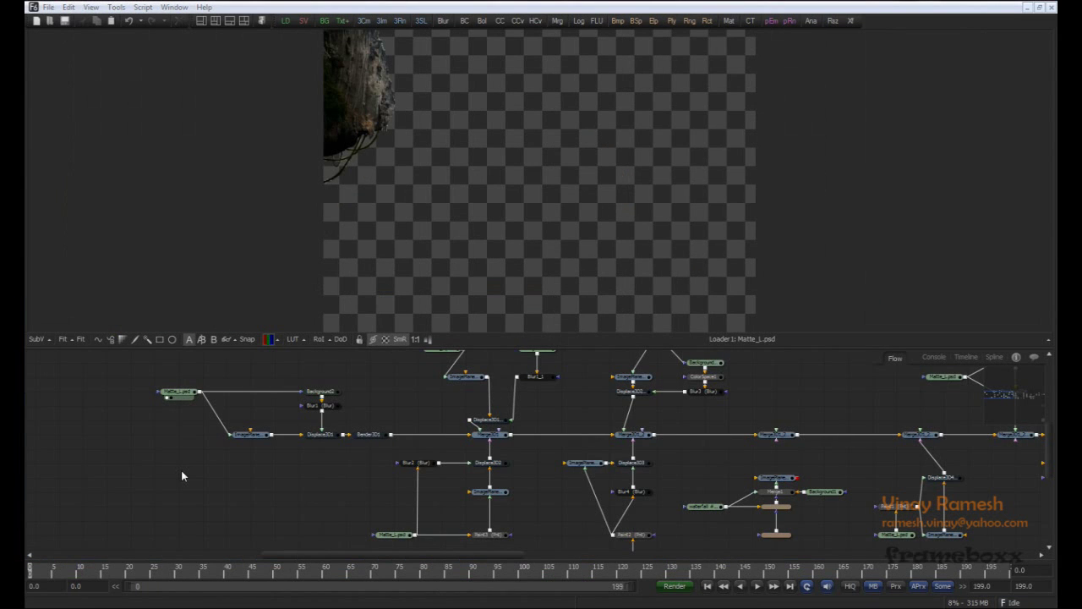
# Step: In the finished stereo composition, view ImagePlane3D1 and Merge3D1 in the 3D viewer to examine the first cards placed in space
pyautogui.moveTo(179, 467); pyautogui.dragTo(172, 488)
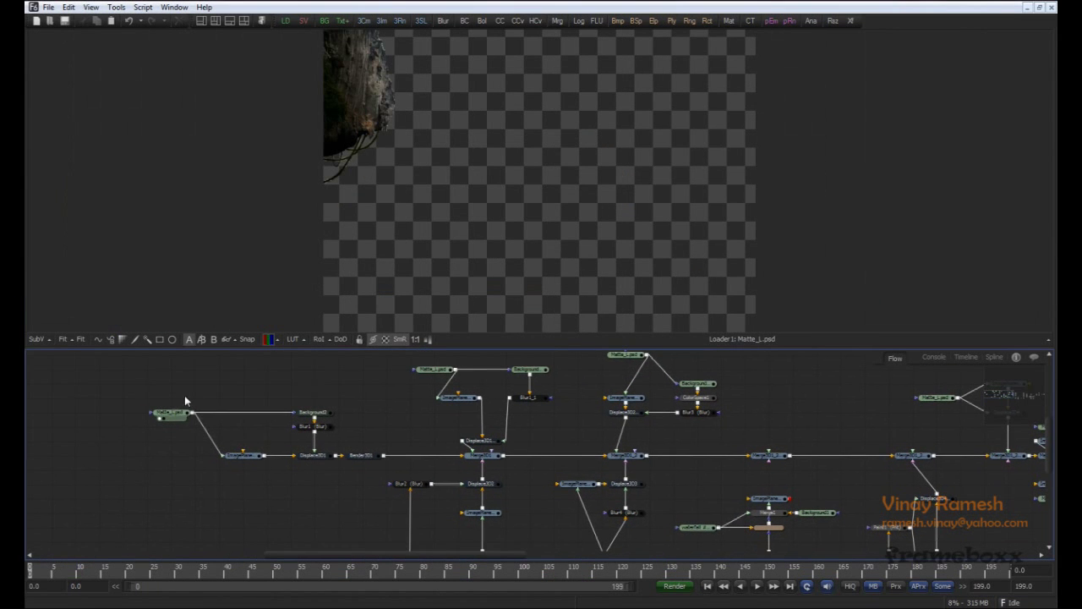
pyautogui.click(233, 461)
pyautogui.moveTo(396, 245); pyautogui.dragTo(367, 240)
pyautogui.moveTo(397, 410); pyautogui.dragTo(351, 411)
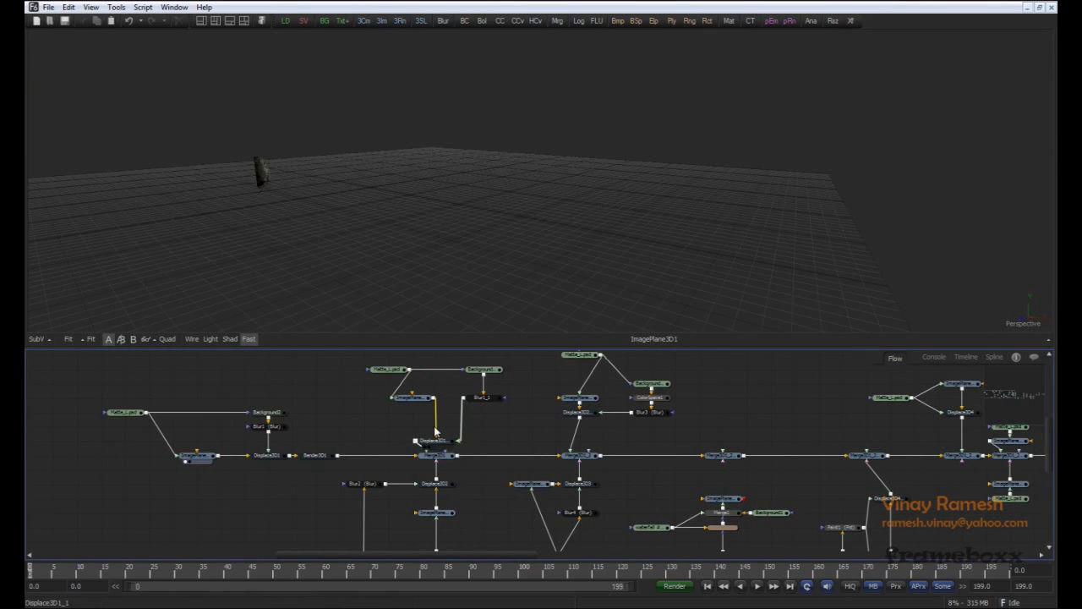
pyautogui.moveTo(443, 448); pyautogui.dragTo(333, 257)
pyautogui.moveTo(504, 428); pyautogui.dragTo(415, 414)
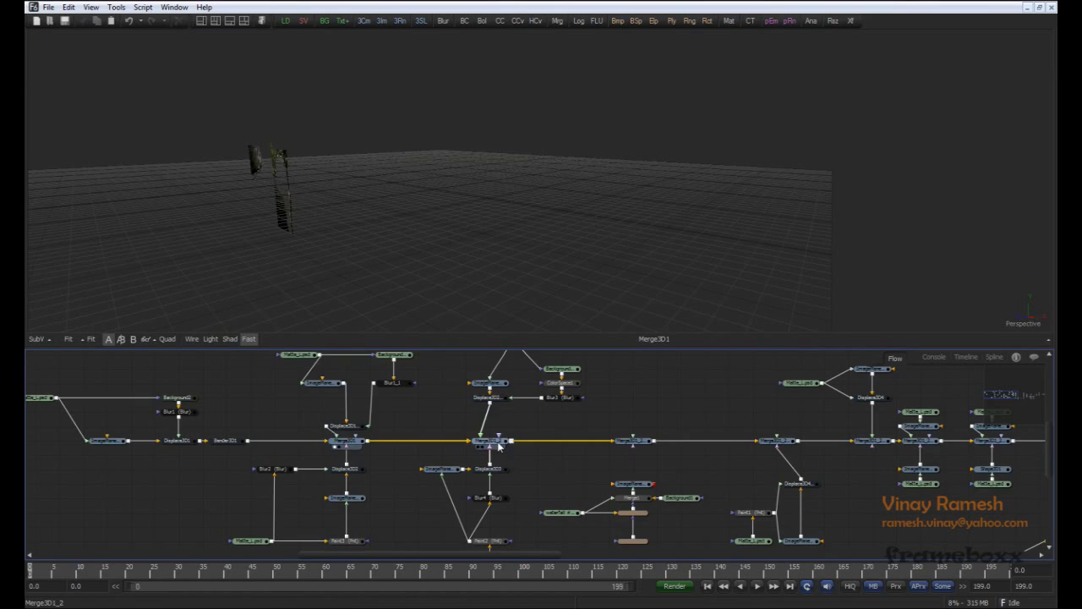
# Step: View each following 3D merge node in turn up to Merge3D1_2_2 to examine how the scene's layers accumulate in depth
pyautogui.moveTo(495, 441); pyautogui.dragTo(475, 329)
pyautogui.moveTo(590, 410); pyautogui.dragTo(482, 407)
pyautogui.moveTo(602, 441); pyautogui.dragTo(430, 239)
pyautogui.moveTo(564, 402); pyautogui.dragTo(461, 386)
pyautogui.moveTo(589, 425); pyautogui.dragTo(588, 373)
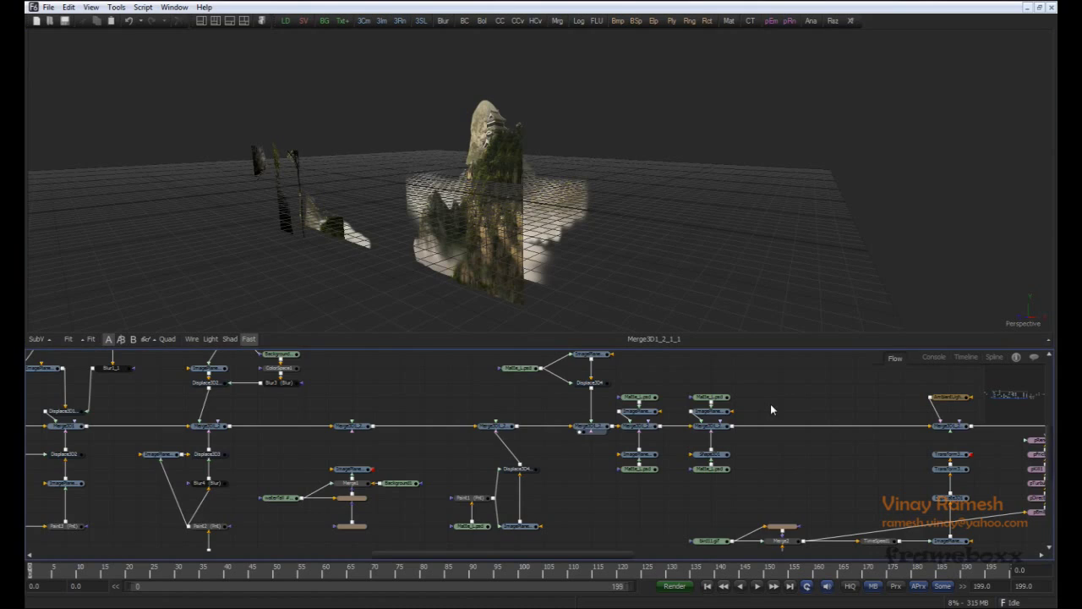
pyautogui.moveTo(752, 411); pyautogui.dragTo(620, 414)
pyautogui.moveTo(520, 430); pyautogui.dragTo(501, 271)
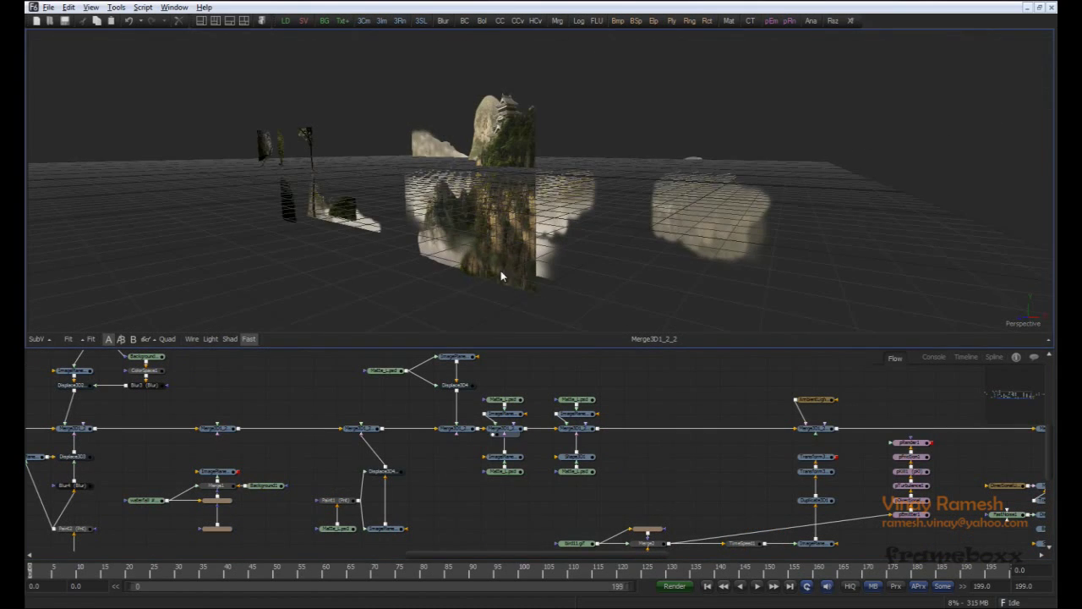
# Step: View the remaining 3D merge nodes through Merge3D1_1 to examine the complete scene from the perspective view
pyautogui.moveTo(653, 410); pyautogui.dragTo(570, 420)
pyautogui.moveTo(485, 437); pyautogui.dragTo(542, 290)
pyautogui.moveTo(585, 411); pyautogui.dragTo(629, 296)
pyautogui.moveTo(672, 377); pyautogui.dragTo(538, 378)
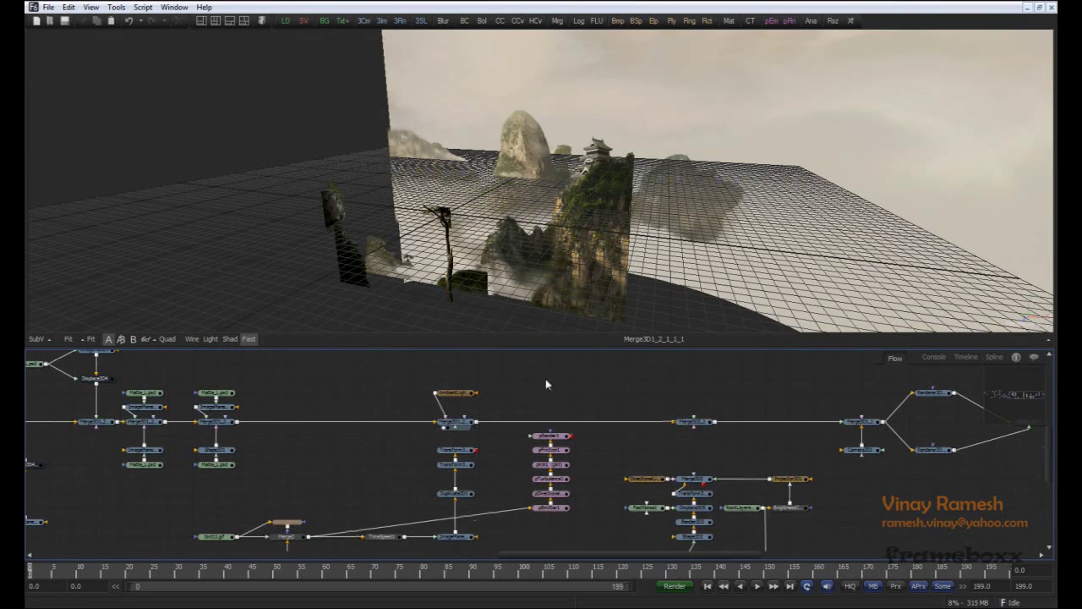
pyautogui.moveTo(707, 423); pyautogui.dragTo(718, 296)
pyautogui.moveTo(735, 399); pyautogui.dragTo(624, 394)
pyautogui.moveTo(763, 416); pyautogui.dragTo(743, 305)
pyautogui.moveTo(744, 388); pyautogui.dragTo(692, 391)
pyautogui.moveTo(568, 240); pyautogui.dragTo(499, 245)
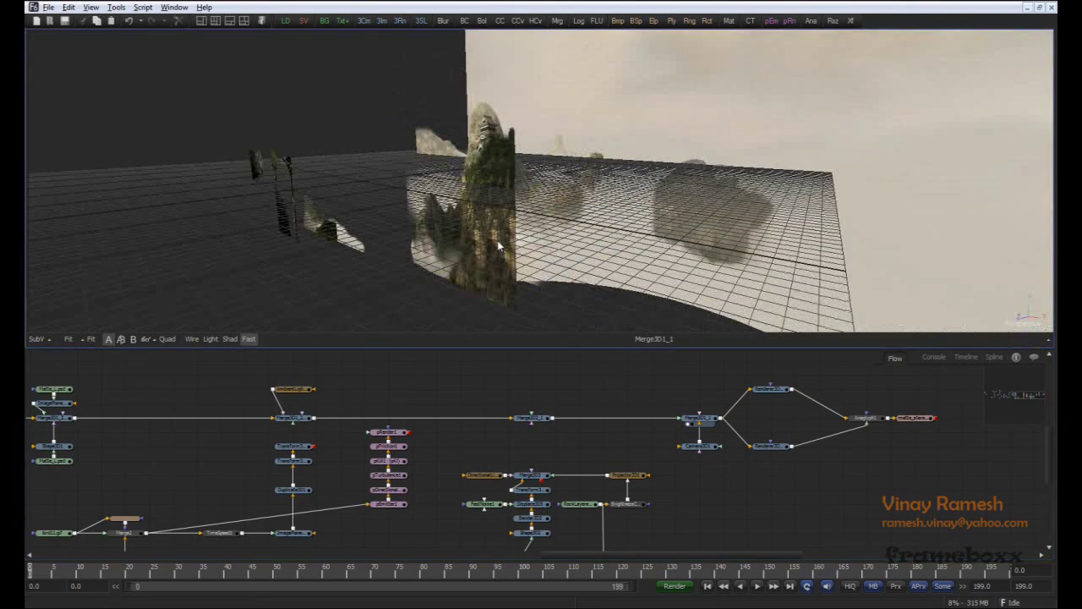
# Step: Display the Renderer3D1_left output and switch the layout to two side-by-side viewers
pyautogui.click(769, 389)
pyautogui.press('1')
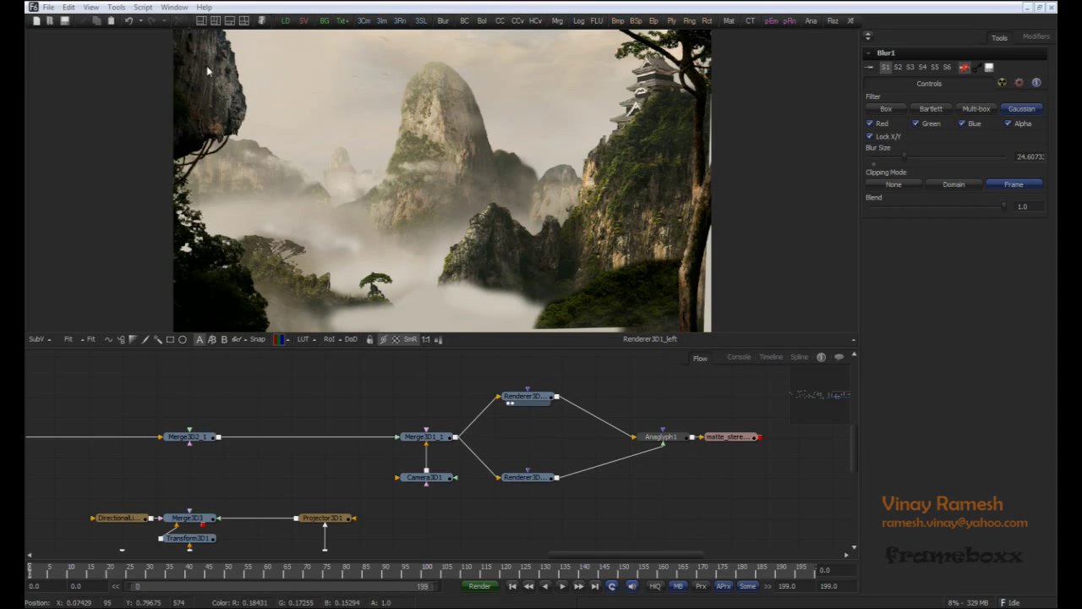
pyautogui.click(217, 24)
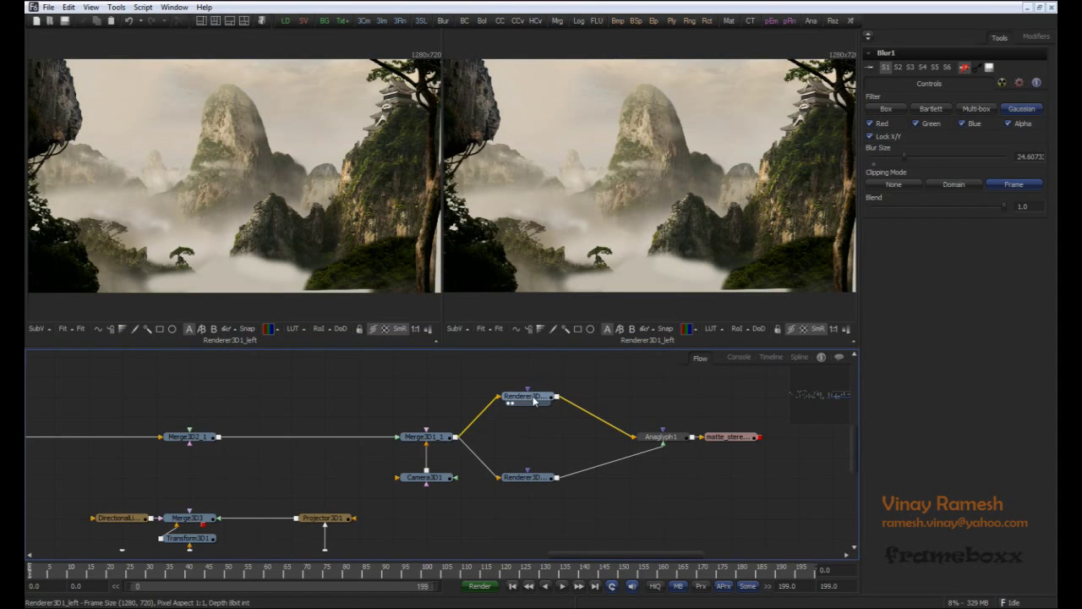
# Step: Go to the start of the node flow and view ImagePlane3D1 in the left viewer to examine the flat rock card
pyautogui.moveTo(252, 410); pyautogui.dragTo(703, 400)
pyautogui.moveTo(123, 406); pyautogui.dragTo(672, 413)
pyautogui.moveTo(167, 425)
pyautogui.mouseDown()
pyautogui.moveTo(545, 414)
pyautogui.moveTo(548, 426)
pyautogui.moveTo(505, 429)
pyautogui.mouseUp()
pyautogui.moveTo(301, 406); pyautogui.dragTo(296, 441)
pyautogui.moveTo(226, 405); pyautogui.dragTo(207, 228)
pyautogui.moveTo(327, 464); pyautogui.dragTo(268, 239)
pyautogui.hscroll(8, 254, 376)
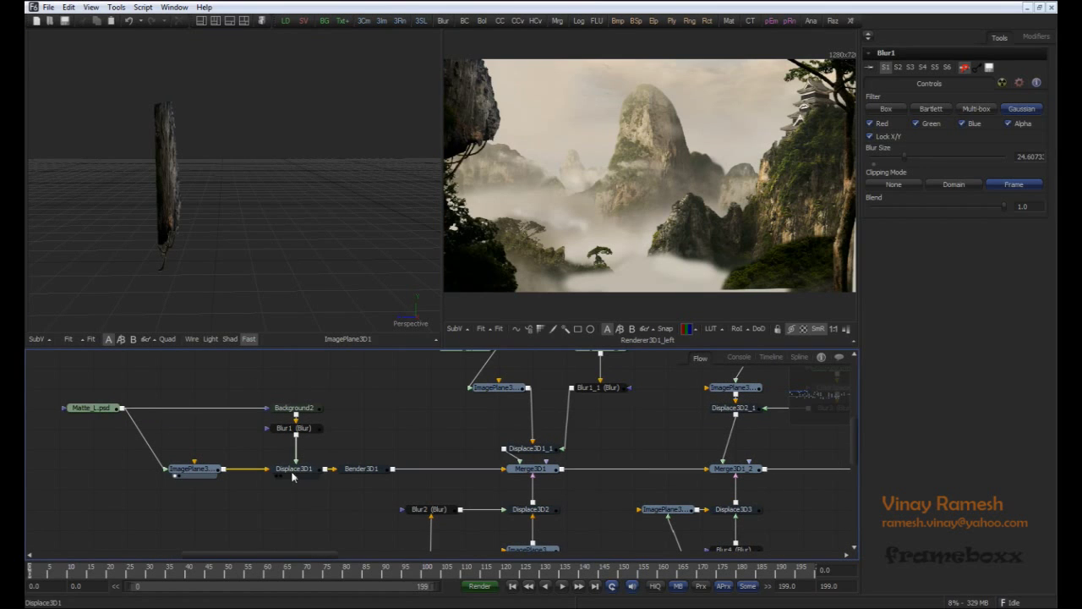
# Step: Display Bender3D1 in the left viewer and turn off pass-through for Background2, Blur1, Displace3D1 and Bender3D1
pyautogui.click(361, 468)
pyautogui.press('1')
pyautogui.moveTo(244, 367); pyautogui.dragTo(365, 484)
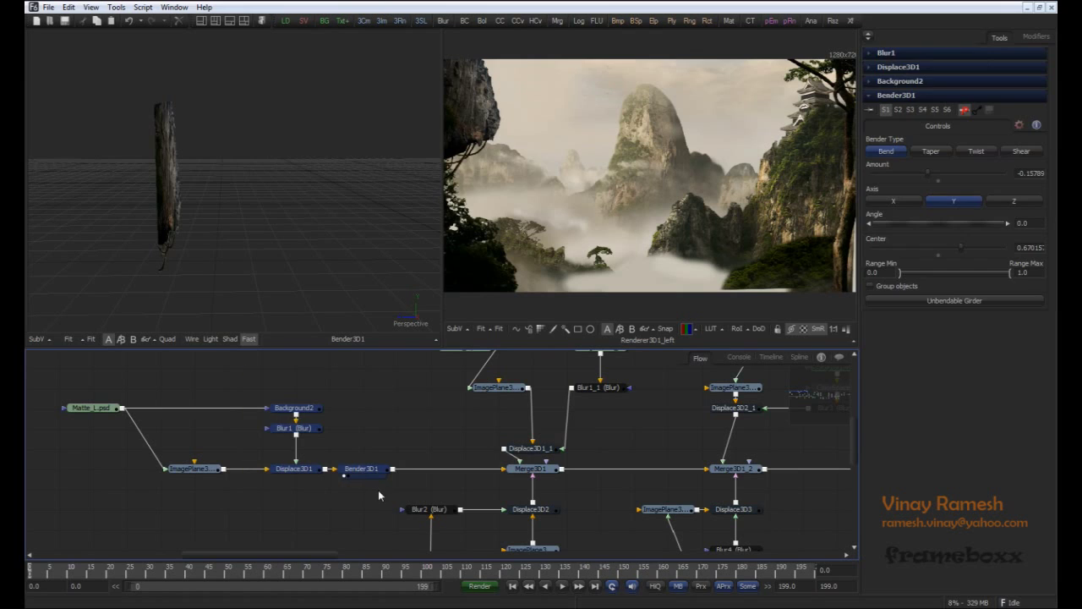
pyautogui.hotkey('ctrl', 'p')
pyautogui.click(379, 416)
pyautogui.moveTo(222, 242); pyautogui.dragTo(239, 248)
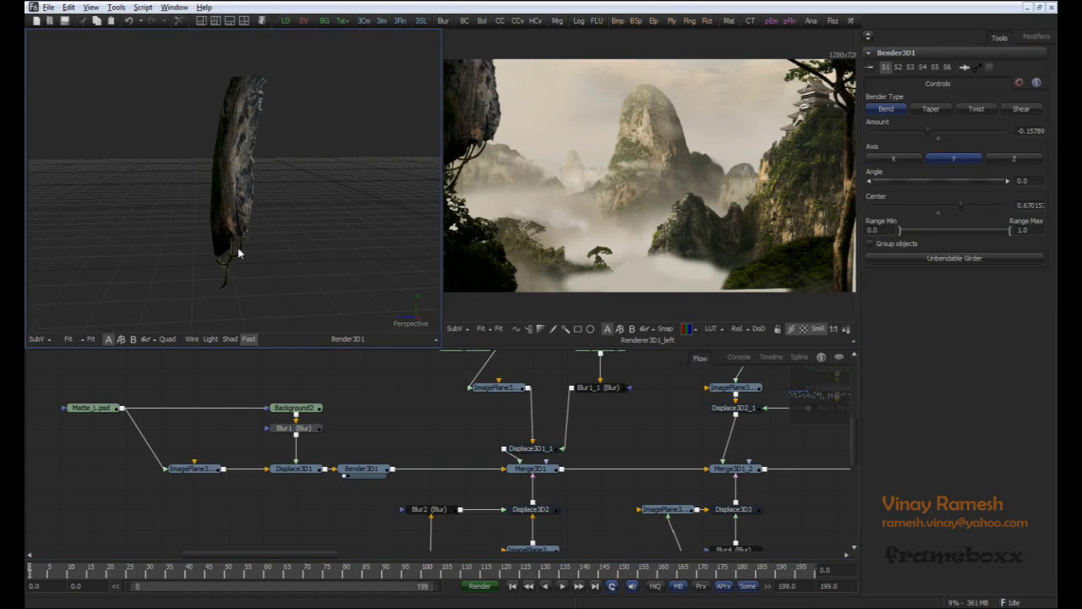
# Step: Inspect the settings of Displace3D1, the Matte_L.psd loader and Background2 that drive the rock card's displacement
pyautogui.moveTo(281, 385); pyautogui.dragTo(375, 490)
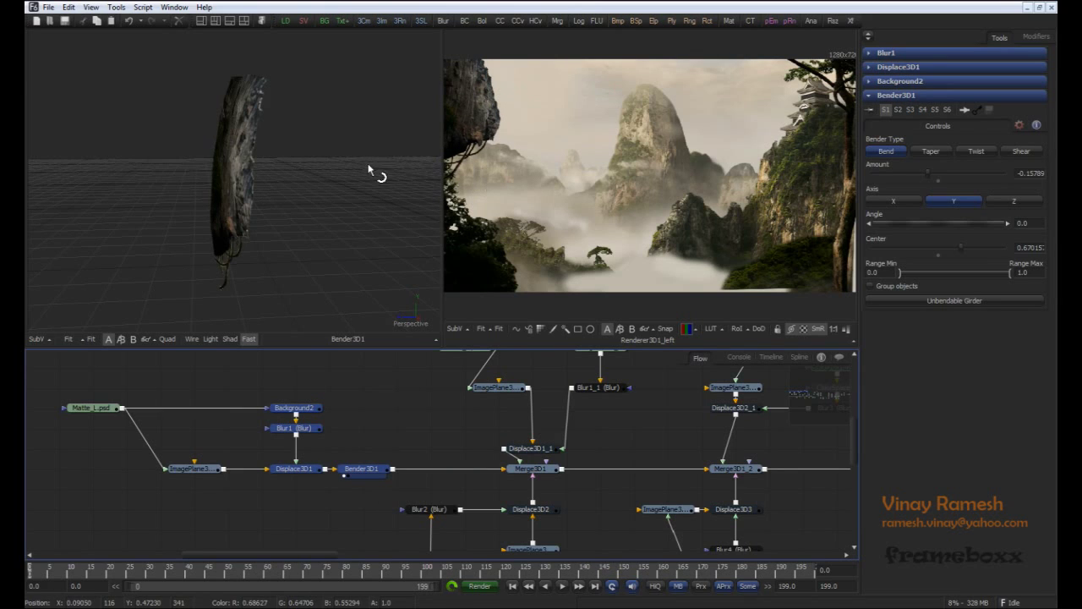
pyautogui.click(309, 474)
pyautogui.click(349, 446)
pyautogui.moveTo(333, 449)
pyautogui.mouseDown()
pyautogui.moveTo(356, 448)
pyautogui.moveTo(331, 469)
pyautogui.mouseUp()
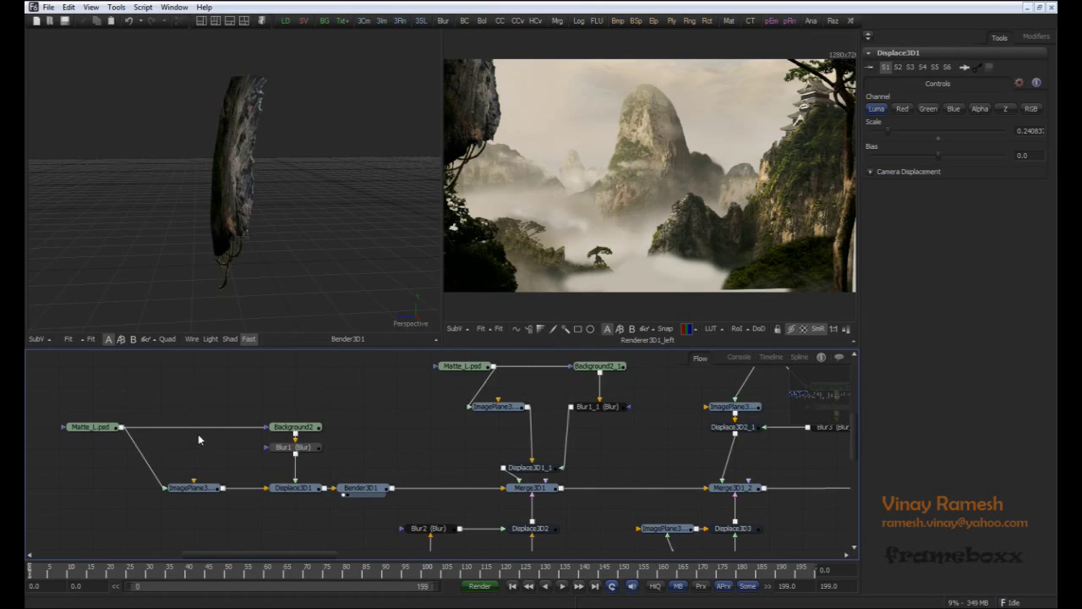
pyautogui.click(299, 450)
pyautogui.click(96, 429)
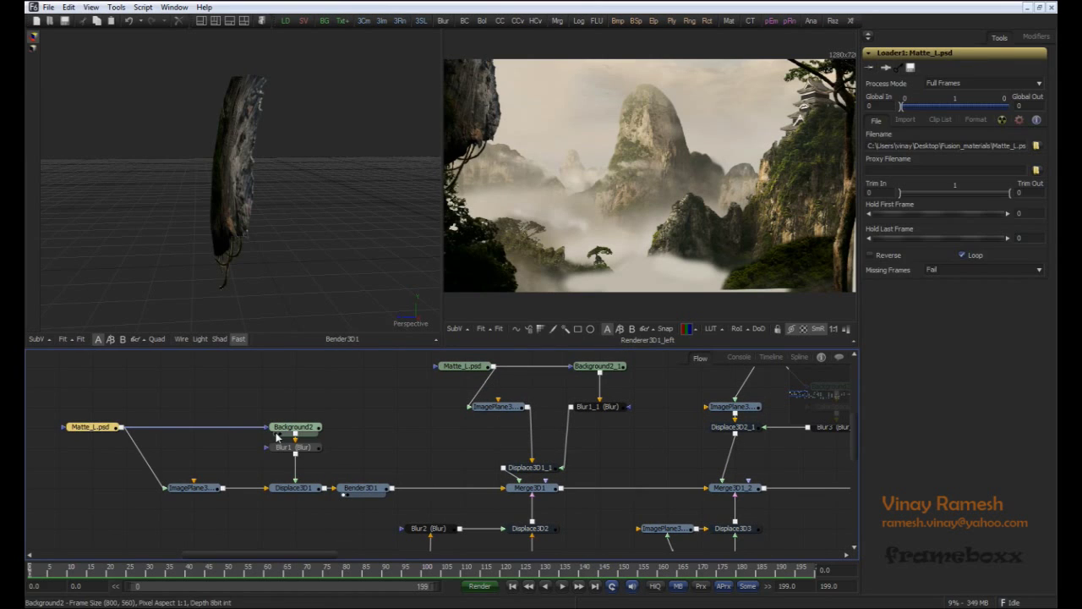
pyautogui.click(307, 429)
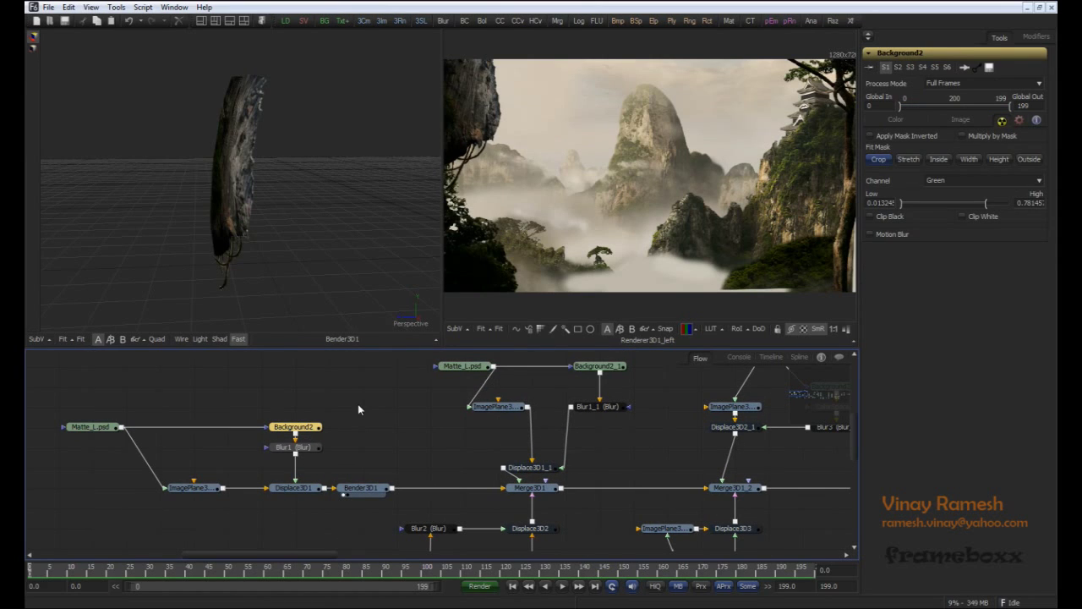
# Step: Inspect Blur1's Gaussian settings and examine the bent, displaced rock card from another angle
pyautogui.click(315, 453)
pyautogui.moveTo(294, 448); pyautogui.dragTo(249, 184)
pyautogui.click(386, 442)
pyautogui.moveTo(375, 491); pyautogui.dragTo(264, 231)
# Step: View the second layer's Matte_L.psd loader, image plane and Displace3D1_1 in turn, and turn off pass-through for Displace3D1_1
pyautogui.moveTo(404, 442); pyautogui.dragTo(281, 436)
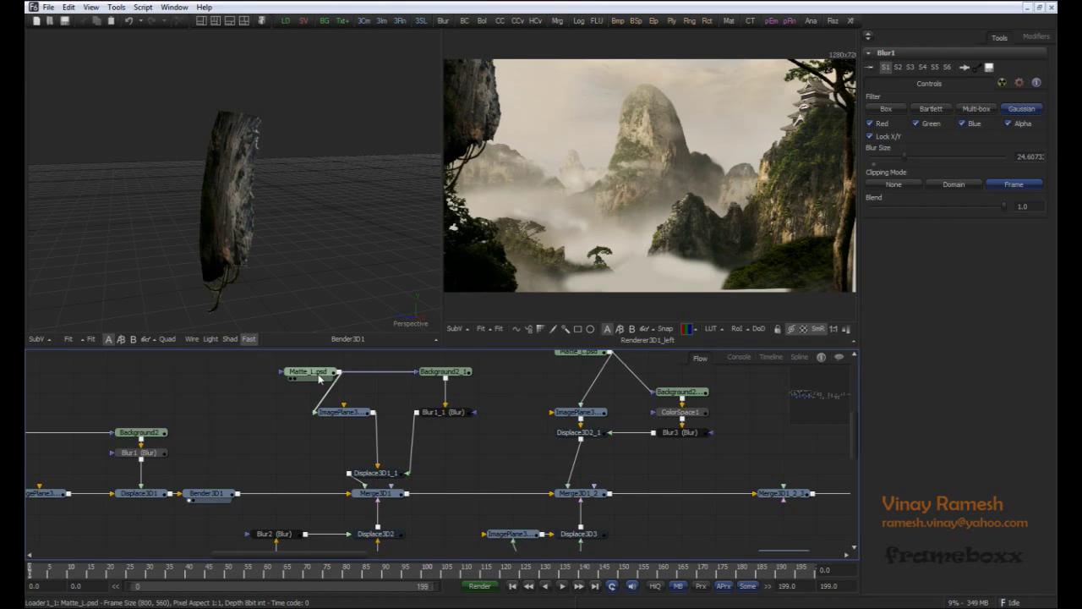
pyautogui.moveTo(315, 373); pyautogui.dragTo(272, 224)
pyautogui.moveTo(343, 412); pyautogui.dragTo(262, 286)
pyautogui.moveTo(375, 473); pyautogui.dragTo(272, 259)
pyautogui.click(387, 477)
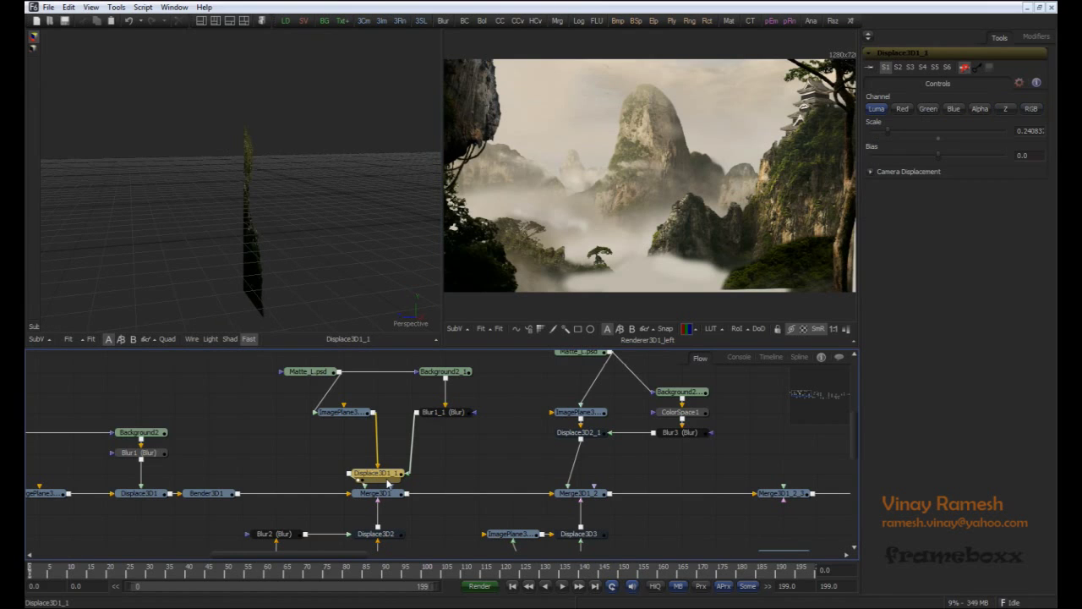
pyautogui.moveTo(298, 227); pyautogui.dragTo(282, 217)
# Step: View the tree layer's Matte_L.psd loader, ImagePlane3D1_1_1 and Displace3D2 in turn to compare the flat and displaced cards
pyautogui.moveTo(427, 482); pyautogui.dragTo(366, 456)
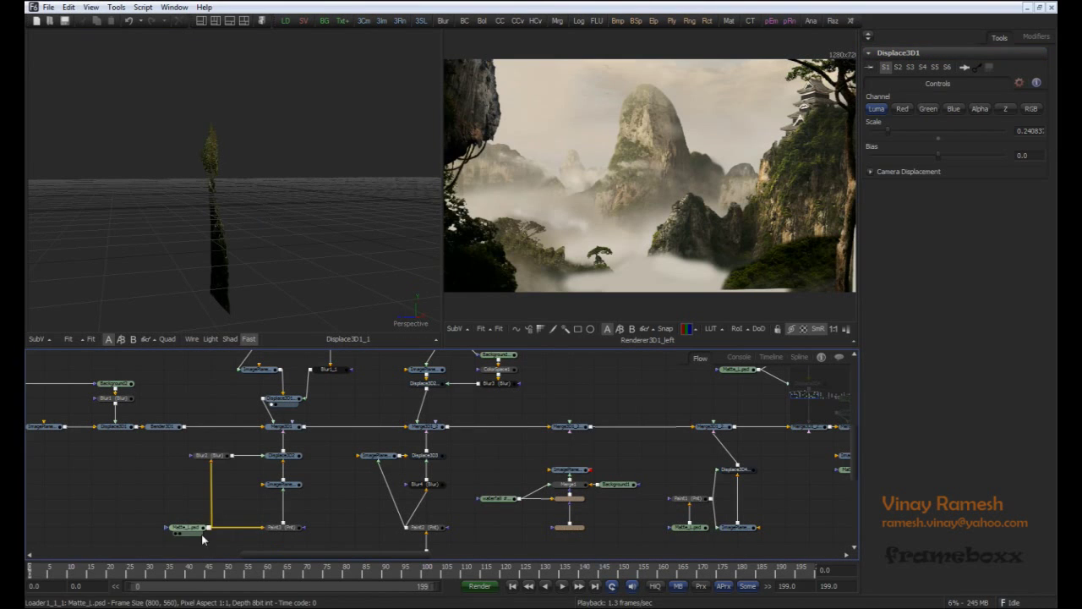
pyautogui.moveTo(242, 252); pyautogui.dragTo(260, 241)
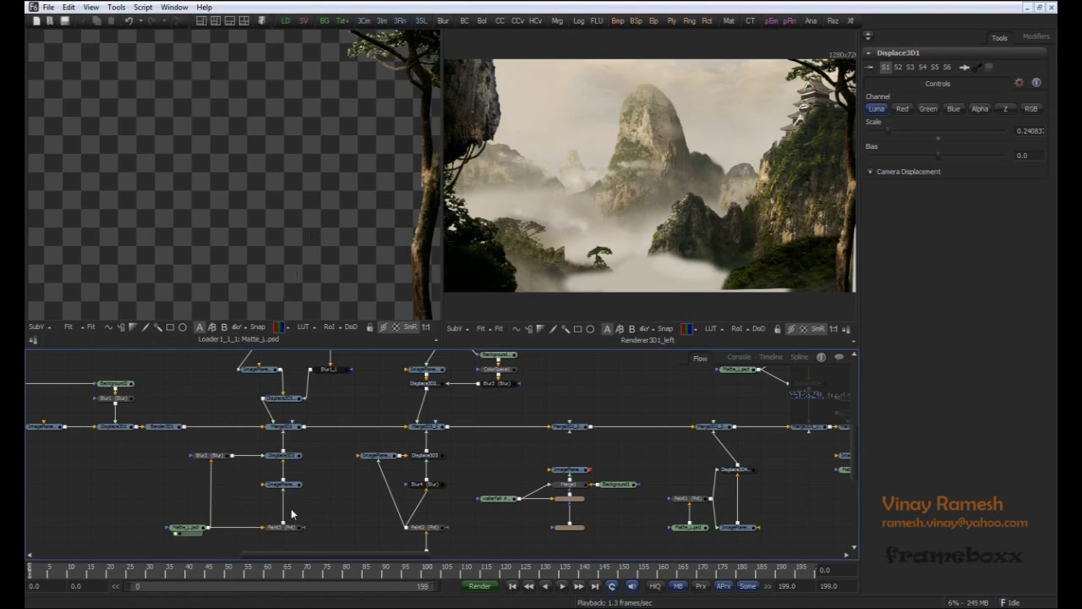
pyautogui.moveTo(295, 493); pyautogui.dragTo(285, 268)
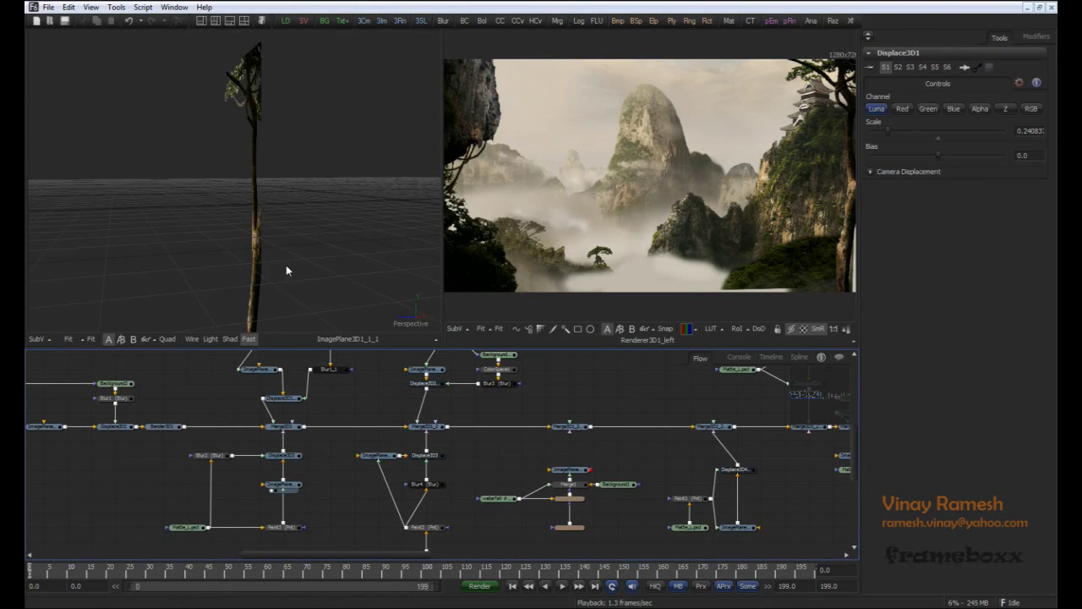
pyautogui.moveTo(265, 216)
pyautogui.mouseDown()
pyautogui.moveTo(248, 216)
pyautogui.moveTo(256, 221)
pyautogui.mouseUp()
pyautogui.moveTo(290, 457); pyautogui.dragTo(276, 227)
pyautogui.press('1')
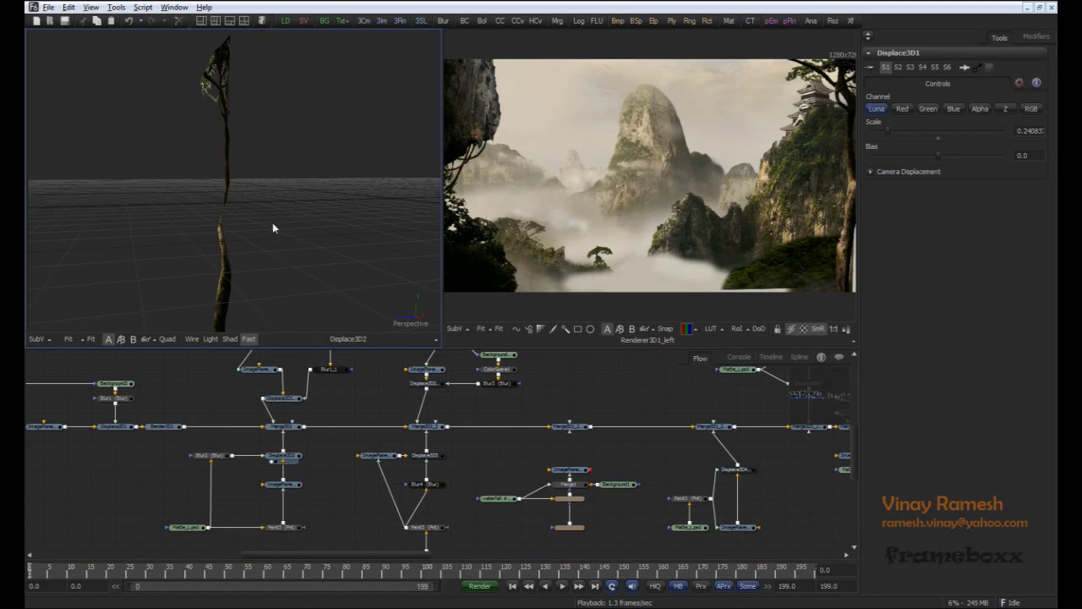
pyautogui.moveTo(259, 173); pyautogui.dragTo(247, 209)
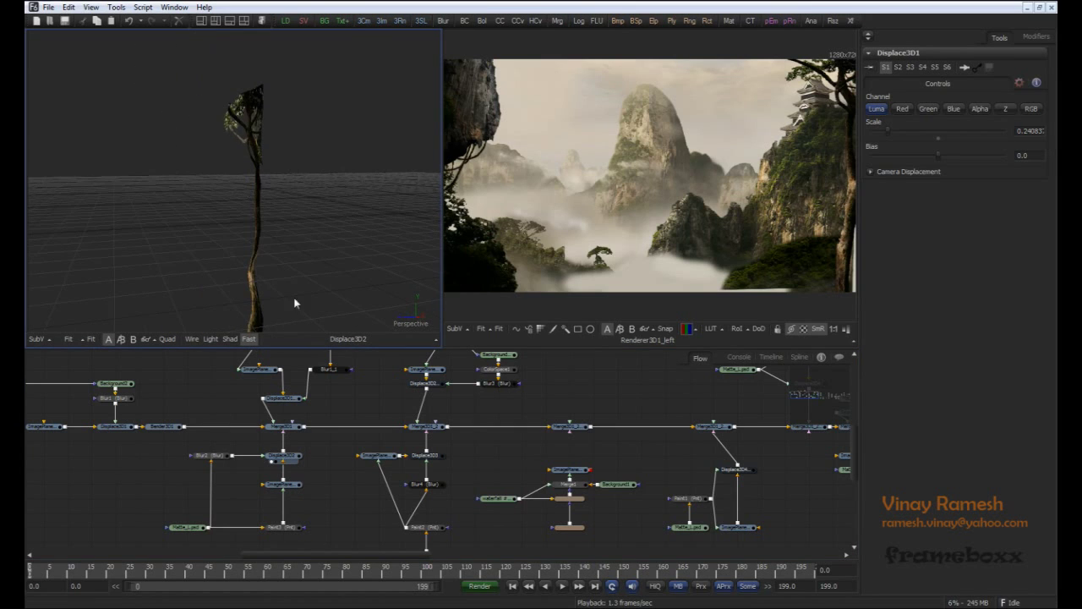
# Step: Raise the Subdivision Level of the tree layer's ImagePlane3D1_1_1
pyautogui.click(309, 448)
pyautogui.moveTo(163, 493); pyautogui.dragTo(185, 536)
pyautogui.click(188, 529)
pyautogui.click(283, 479)
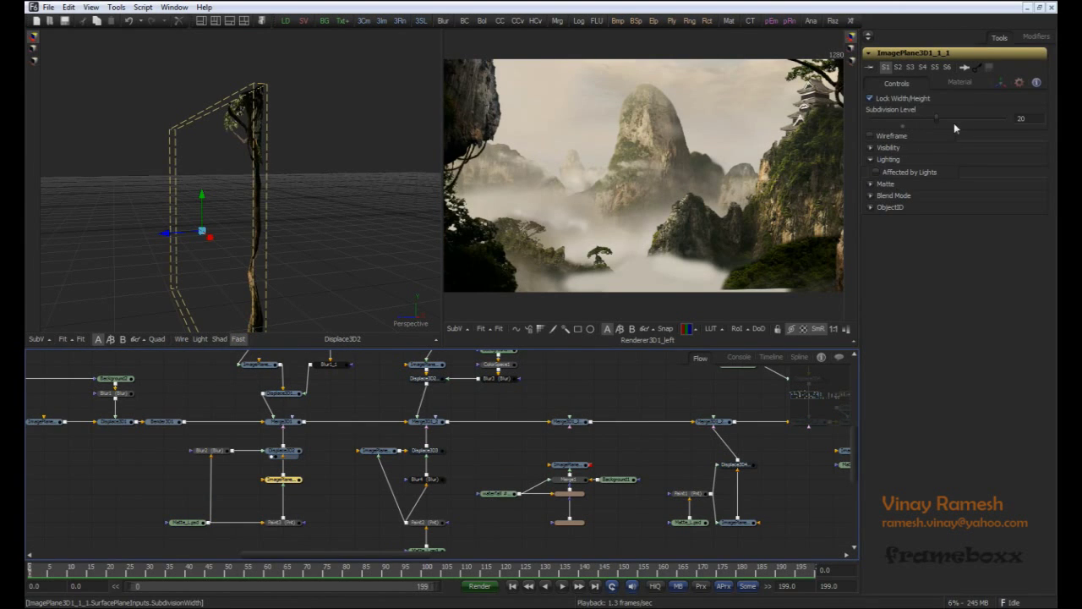
pyautogui.moveTo(333, 147); pyautogui.dragTo(342, 141)
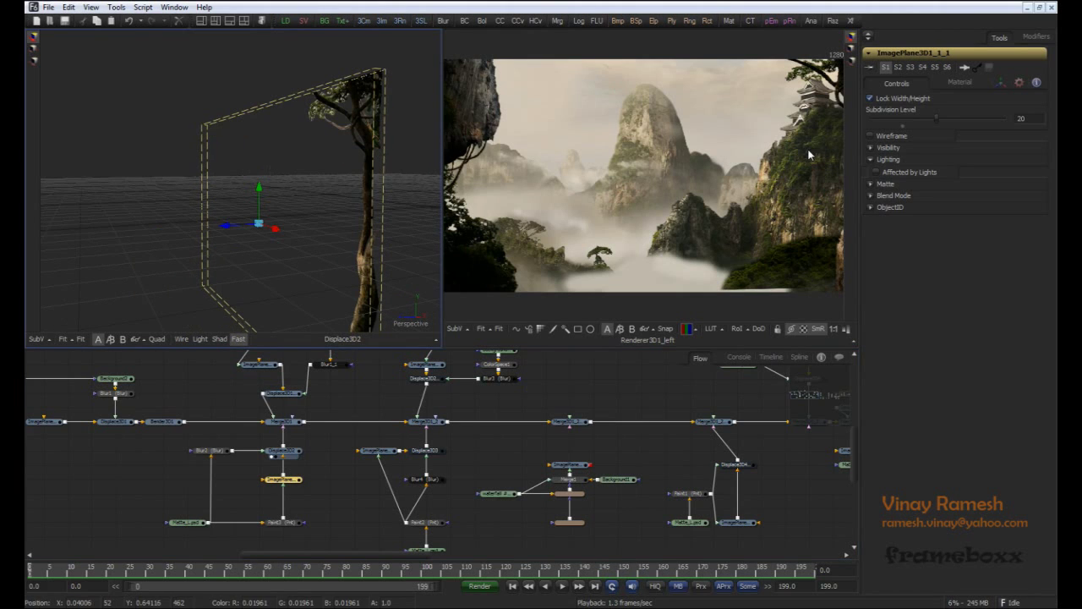
pyautogui.moveTo(938, 119); pyautogui.dragTo(953, 118)
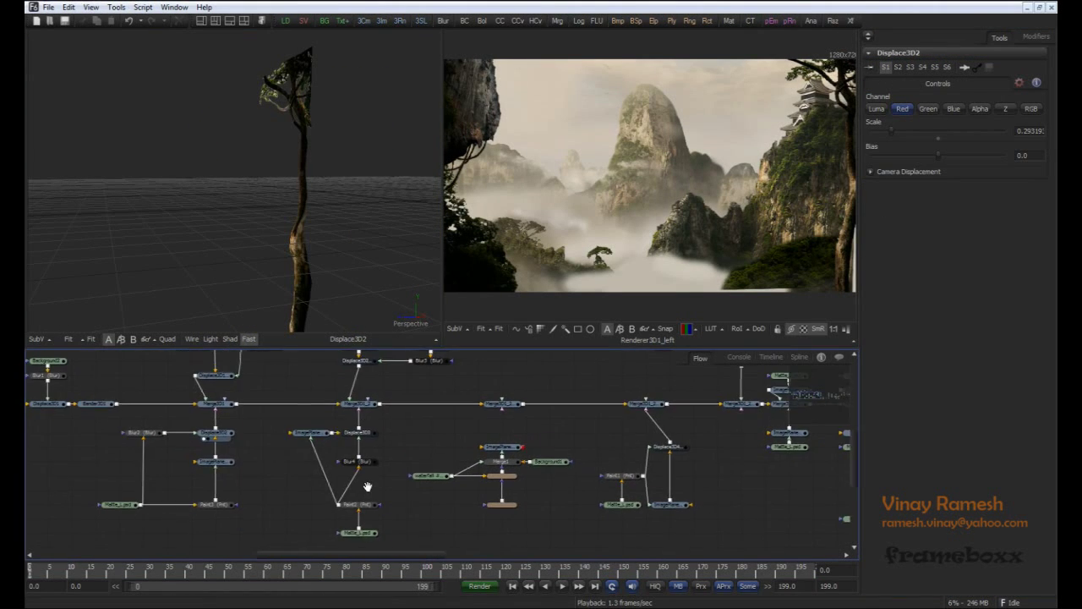
# Step: View the mist layer's image plane, Matte_L.psd loader and Paint2 to compare the source with the painted extension
pyautogui.moveTo(366, 487); pyautogui.dragTo(383, 480)
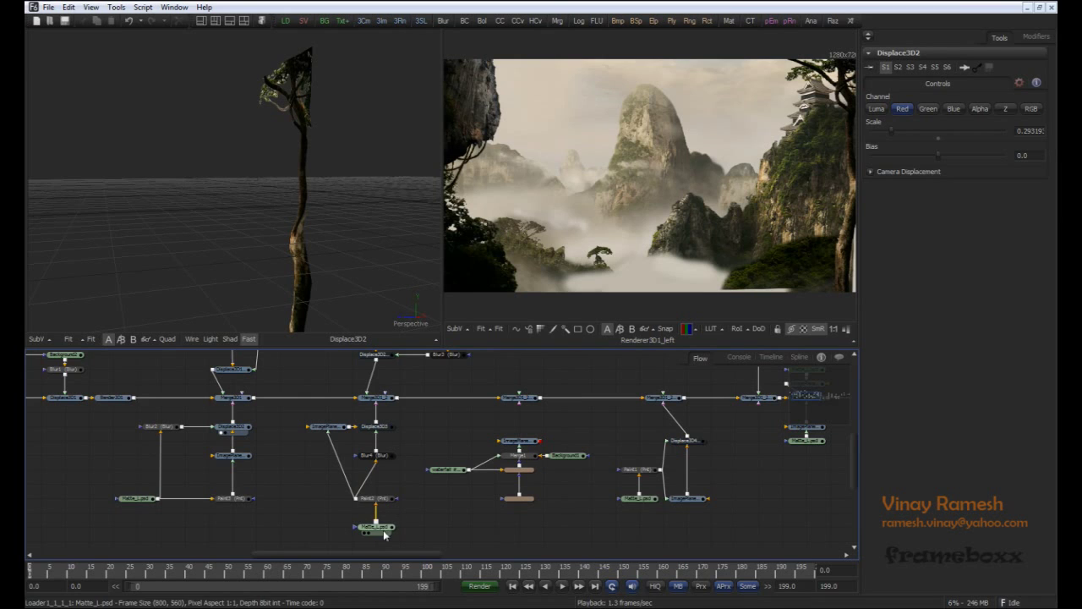
pyautogui.moveTo(327, 426); pyautogui.dragTo(283, 252)
pyautogui.moveTo(375, 498); pyautogui.dragTo(313, 210)
pyautogui.moveTo(376, 525)
pyautogui.mouseDown()
pyautogui.moveTo(288, 282)
pyautogui.moveTo(241, 300)
pyautogui.mouseUp()
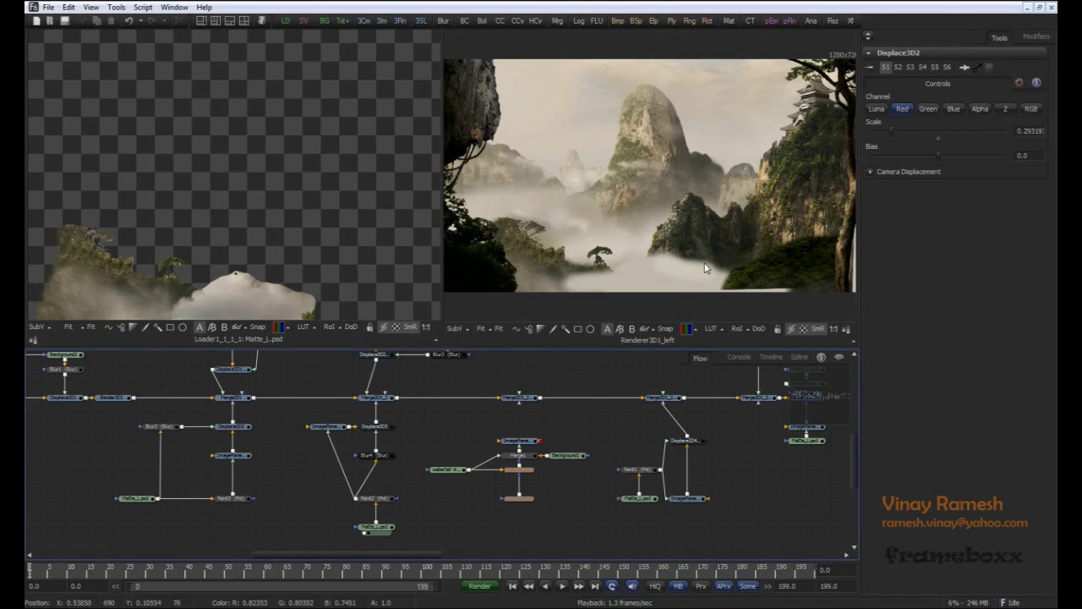
pyautogui.moveTo(375, 497)
pyautogui.mouseDown()
pyautogui.moveTo(375, 507)
pyautogui.moveTo(274, 262)
pyautogui.mouseUp()
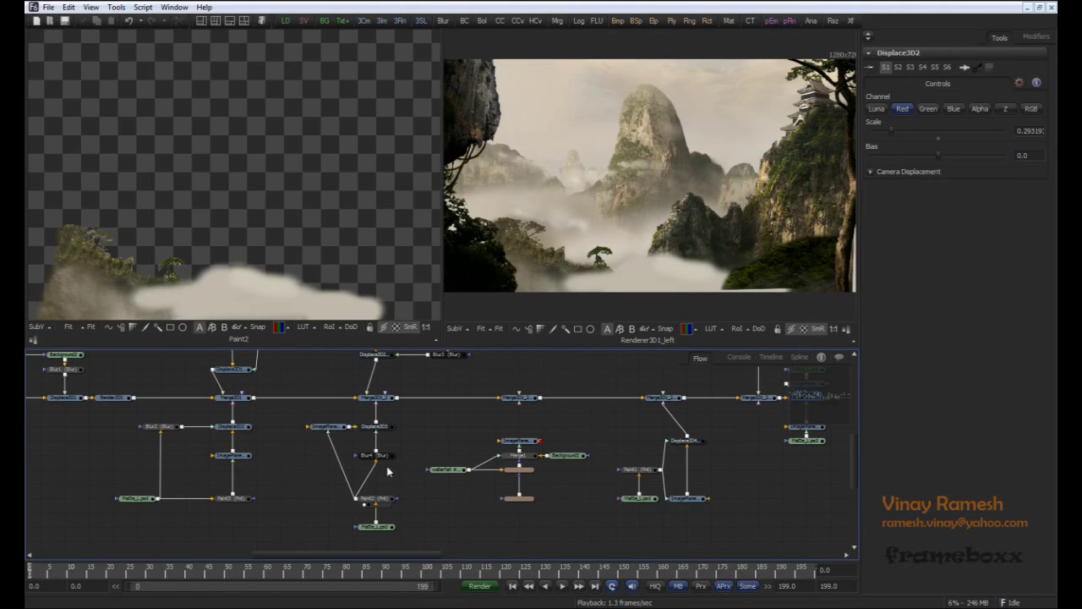
# Step: View Displace3D3 in the left viewer and turn off its pass-through to displace the mist card
pyautogui.moveTo(384, 426); pyautogui.dragTo(303, 263)
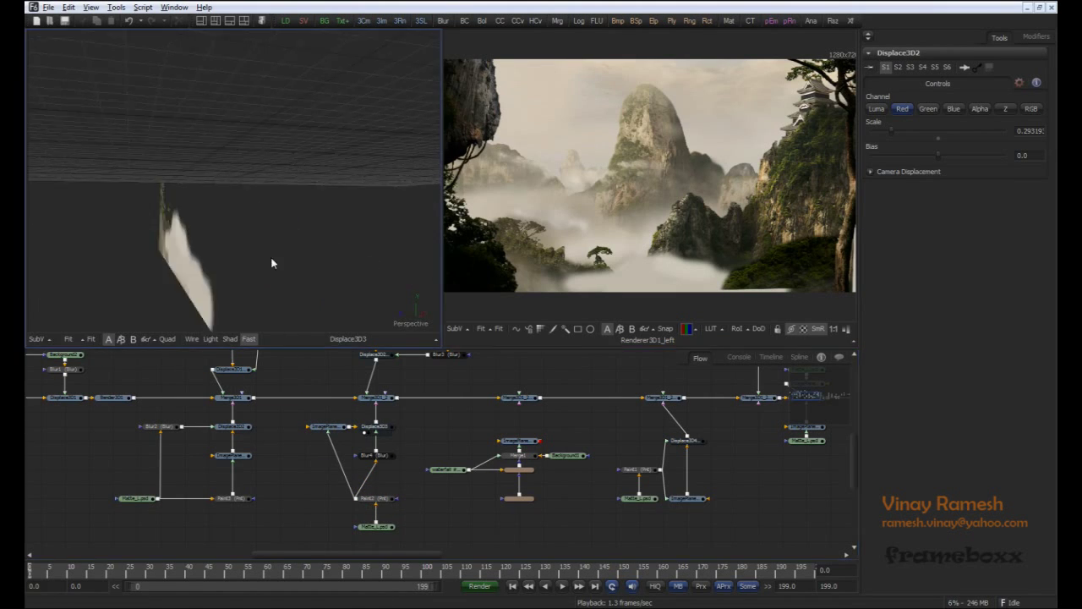
pyautogui.click(383, 428)
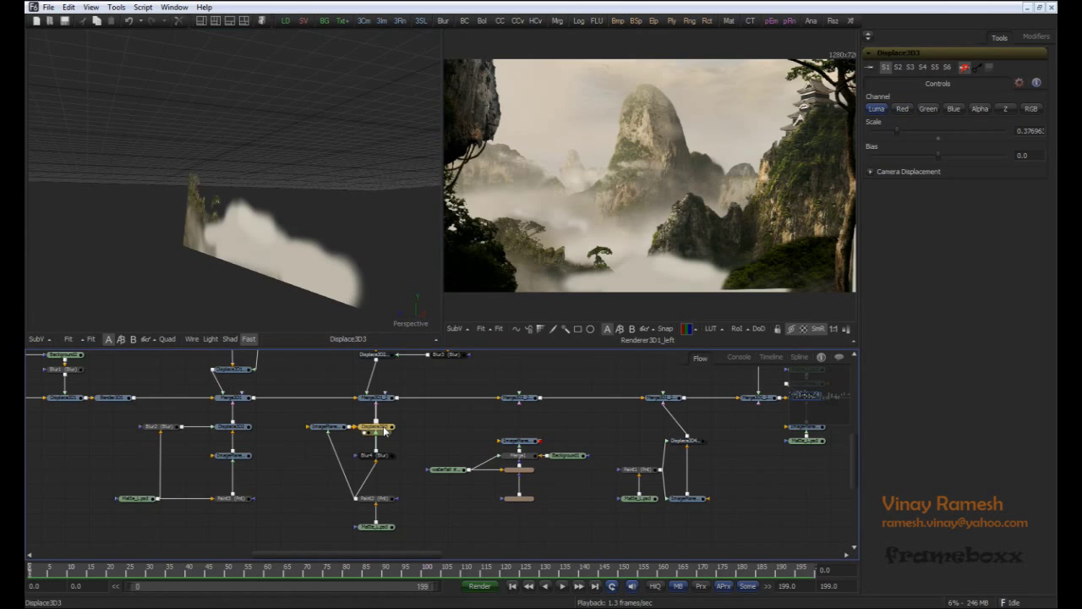
pyautogui.hotkey('ctrl', 'p')
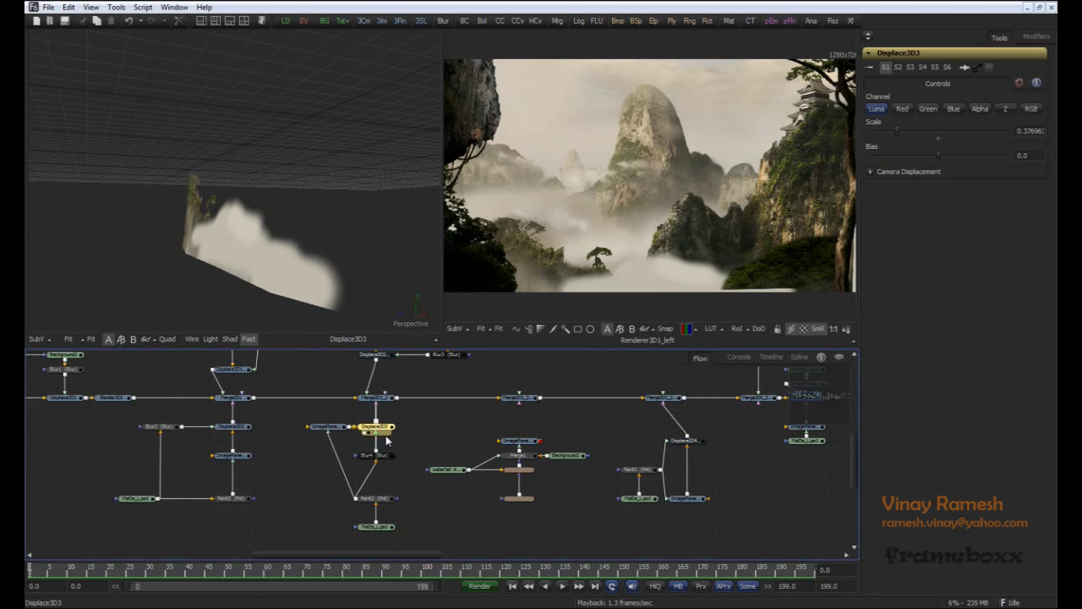
pyautogui.click(387, 441)
pyautogui.moveTo(272, 276); pyautogui.dragTo(224, 303)
# Step: Inspect the settings of the mist layer's Matte_L.psd loader, image plane and Displace3D3
pyautogui.click(375, 498)
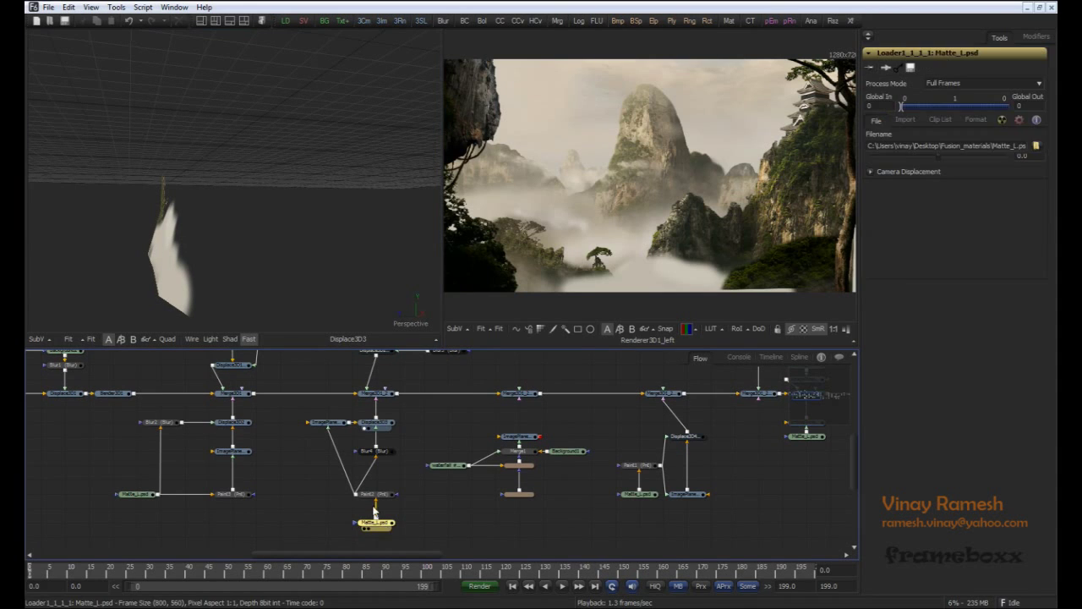
pyautogui.click(385, 423)
pyautogui.click(328, 421)
pyautogui.click(385, 429)
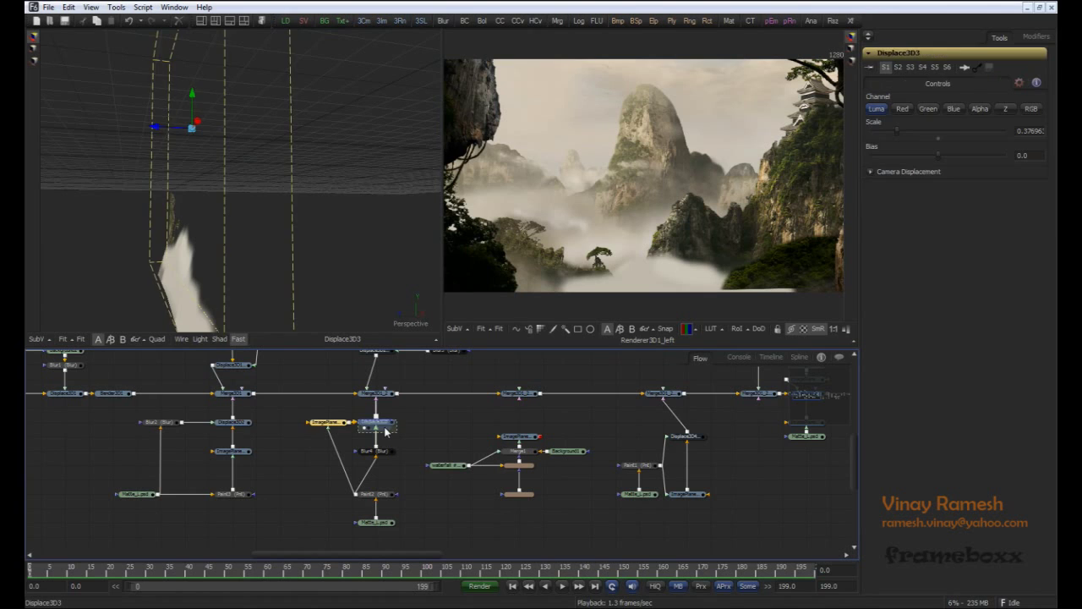
pyautogui.click(425, 429)
# Step: View the bush layer's Matte_L.psd loader and ImagePlane3D1_1_2, and turn off pass-through for Displace3D2_1
pyautogui.moveTo(425, 430); pyautogui.dragTo(327, 445)
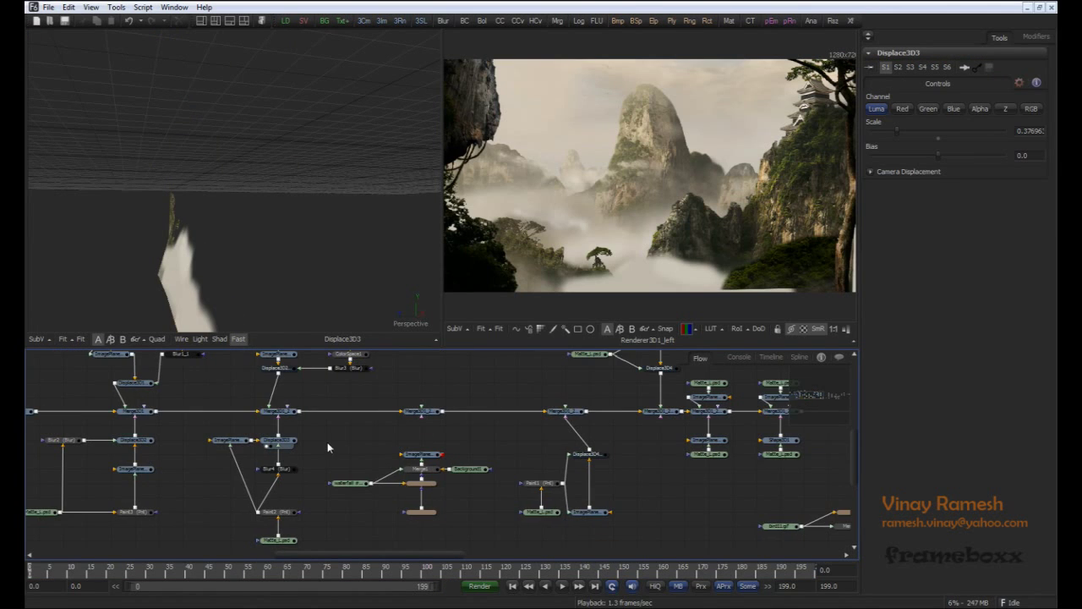
pyautogui.moveTo(300, 391); pyautogui.dragTo(308, 454)
pyautogui.moveTo(223, 450); pyautogui.dragTo(247, 446)
pyautogui.moveTo(310, 399); pyautogui.dragTo(282, 256)
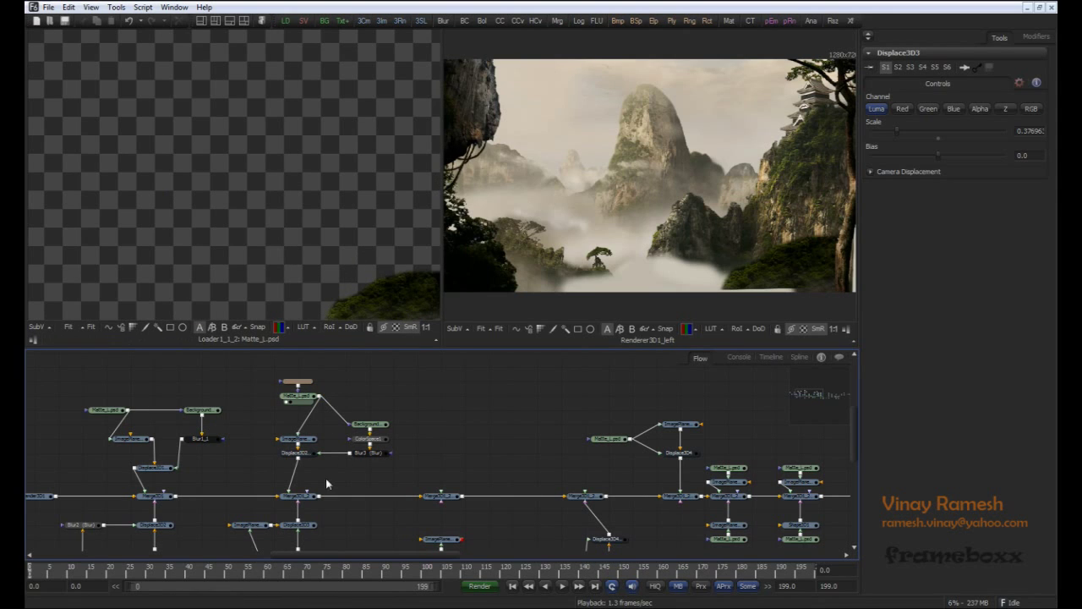
pyautogui.moveTo(309, 454); pyautogui.dragTo(317, 259)
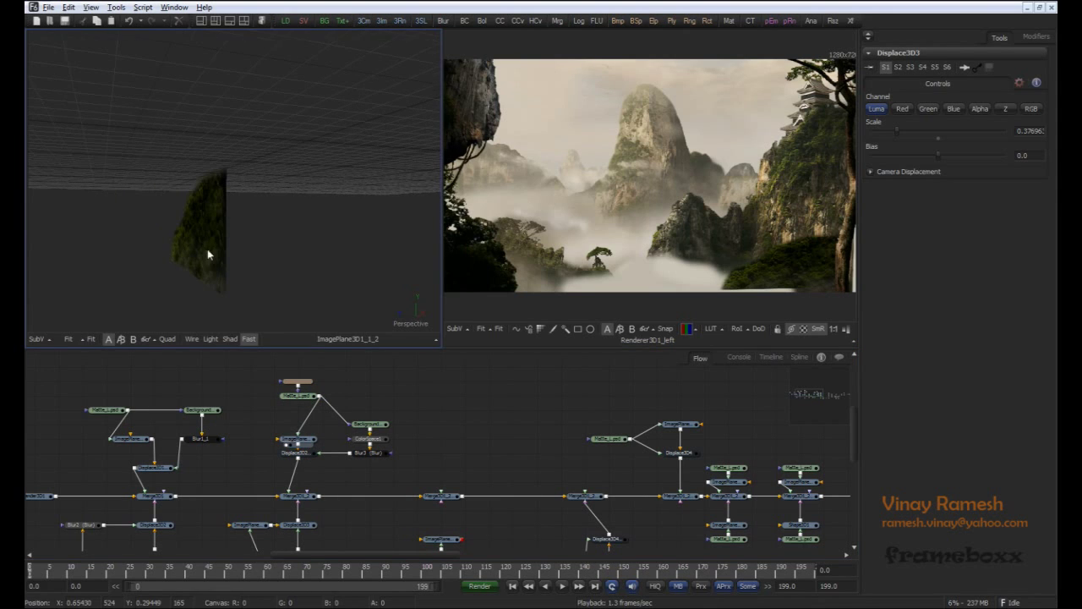
pyautogui.click(310, 459)
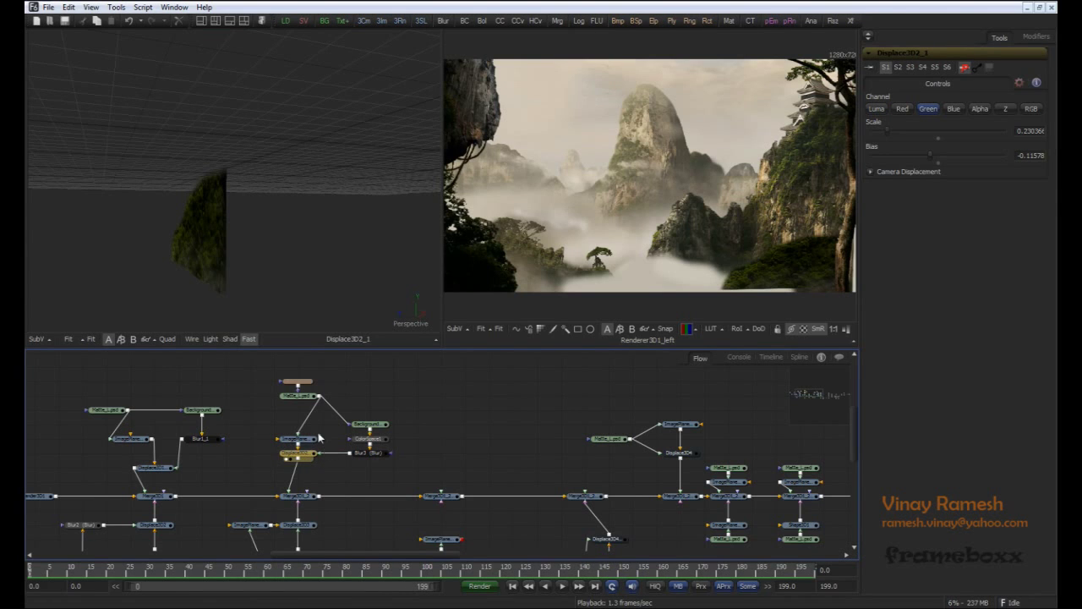
pyautogui.moveTo(310, 454); pyautogui.dragTo(237, 273)
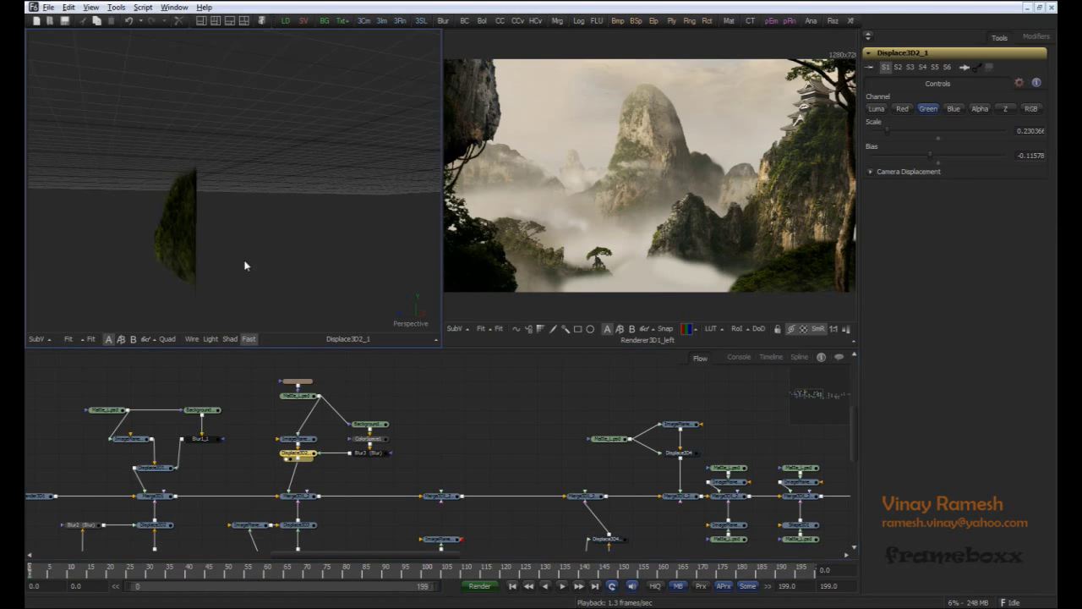
# Step: View Merge3D1_2_1 from another angle and turn off pass-through for Displace3D4_1 on the castle cliff layer
pyautogui.moveTo(494, 459); pyautogui.dragTo(290, 439)
pyautogui.moveTo(356, 441); pyautogui.dragTo(305, 407)
pyautogui.click(305, 406)
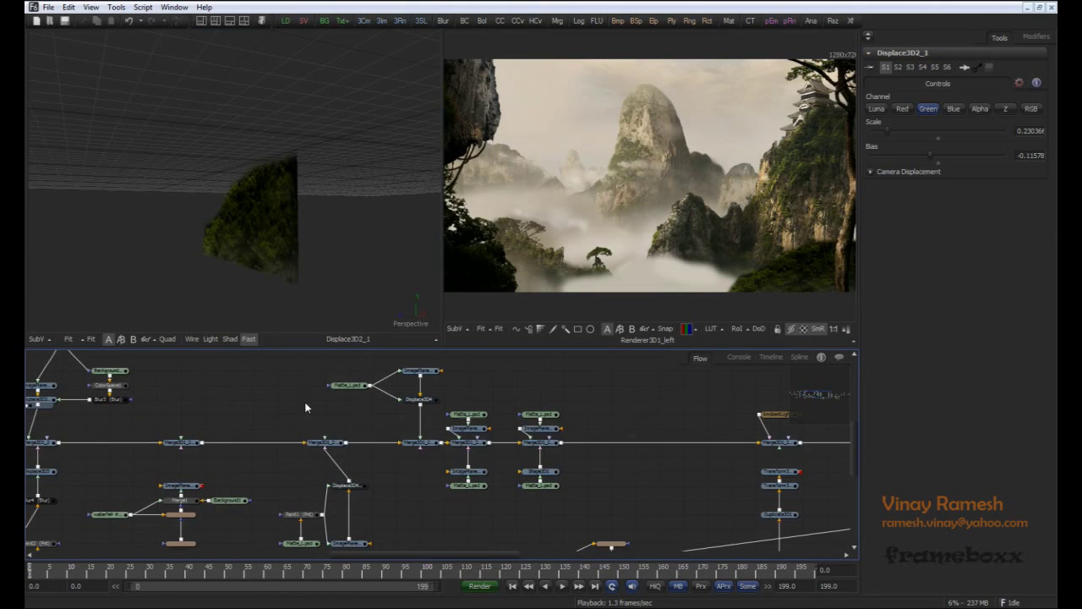
pyautogui.moveTo(324, 442); pyautogui.dragTo(322, 271)
pyautogui.moveTo(254, 207); pyautogui.dragTo(183, 203)
pyautogui.moveTo(295, 226); pyautogui.dragTo(283, 245)
pyautogui.click(356, 486)
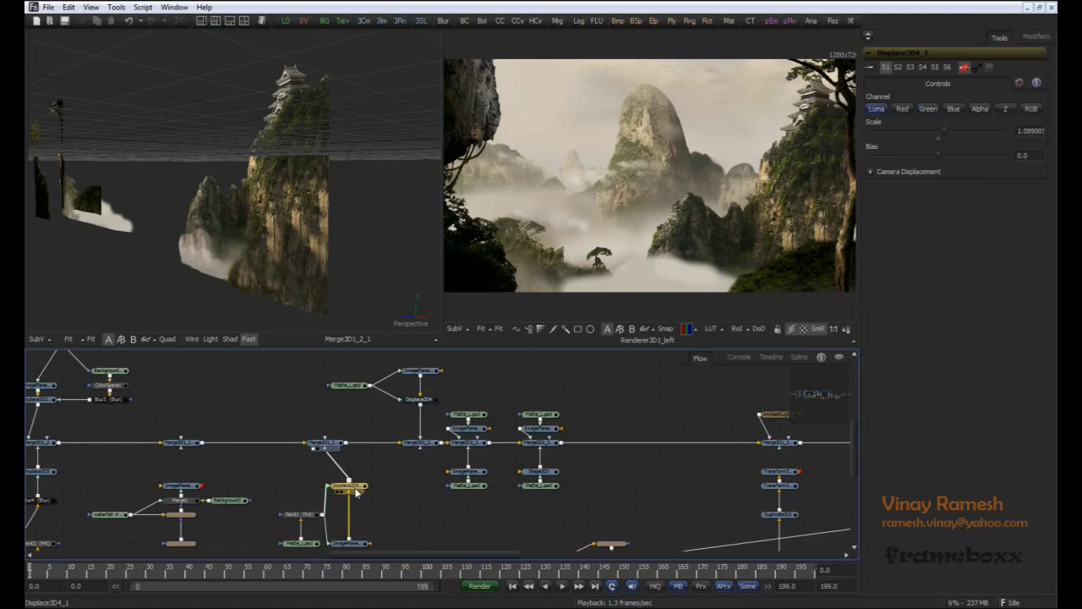
pyautogui.hotkey('ctrl', 'p')
# Step: View Merge3D1_2_1_1 in the left viewer and turn off pass-through for Displace3D4 on the central mountain layer
pyautogui.moveTo(357, 526); pyautogui.dragTo(303, 531)
pyautogui.moveTo(720, 475); pyautogui.dragTo(215, 492)
pyautogui.moveTo(417, 463); pyautogui.dragTo(276, 422)
pyautogui.click(323, 430)
pyautogui.click(465, 481)
pyautogui.moveTo(328, 237); pyautogui.dragTo(203, 245)
pyautogui.click(487, 437)
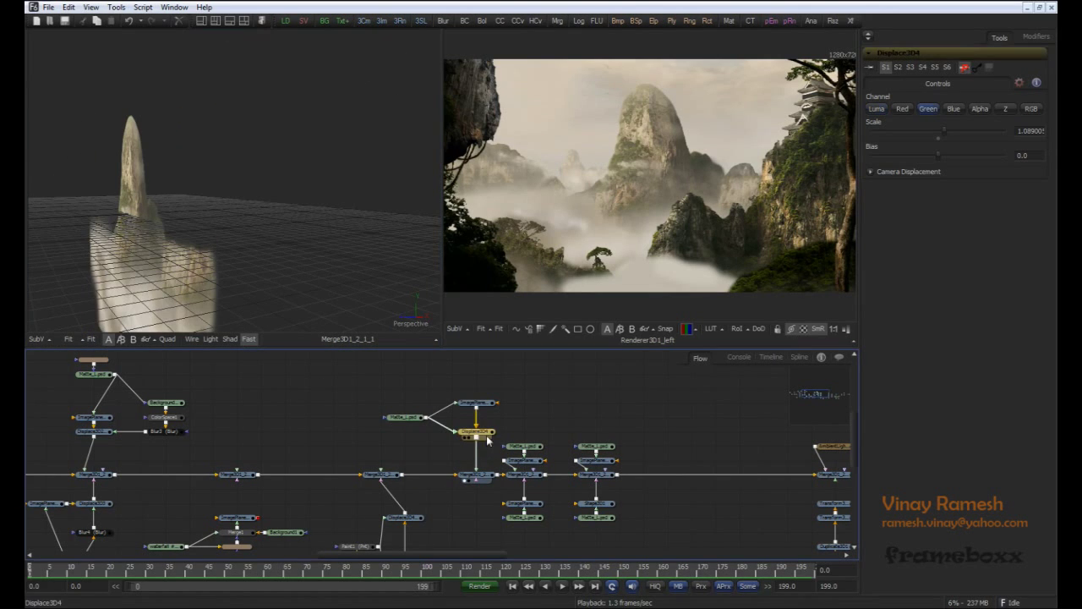
pyautogui.click(363, 424)
# Step: View the following 3D merge nodes up to Merge3D1_2_2_1 to examine the background layers in perspective
pyautogui.moveTo(517, 432); pyautogui.dragTo(327, 425)
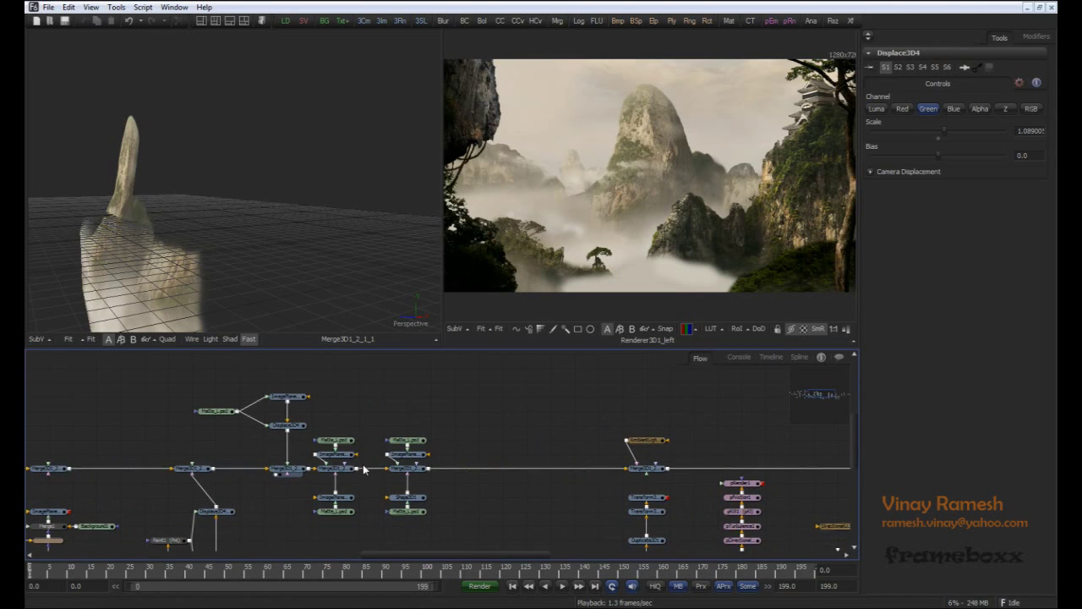
pyautogui.click(325, 475)
pyautogui.moveTo(309, 224); pyautogui.dragTo(240, 227)
pyautogui.moveTo(487, 451); pyautogui.dragTo(446, 452)
pyautogui.moveTo(196, 259); pyautogui.dragTo(127, 241)
pyautogui.moveTo(366, 470); pyautogui.dragTo(276, 213)
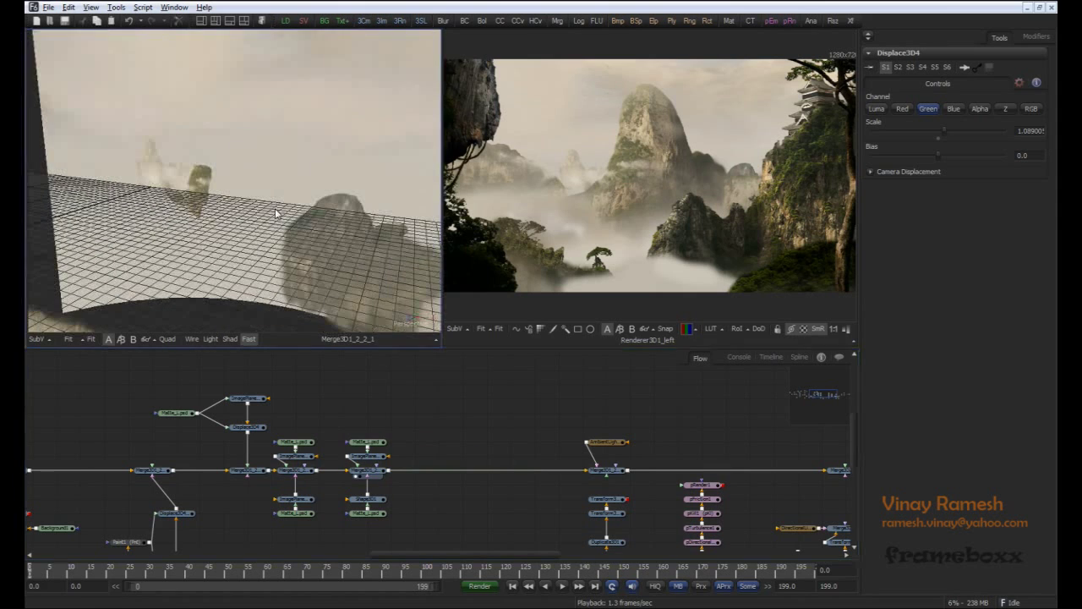
# Step: View the waterfall ###.jpg loader and switch to a single-viewer layout
pyautogui.click(169, 201)
pyautogui.moveTo(195, 245); pyautogui.dragTo(98, 179)
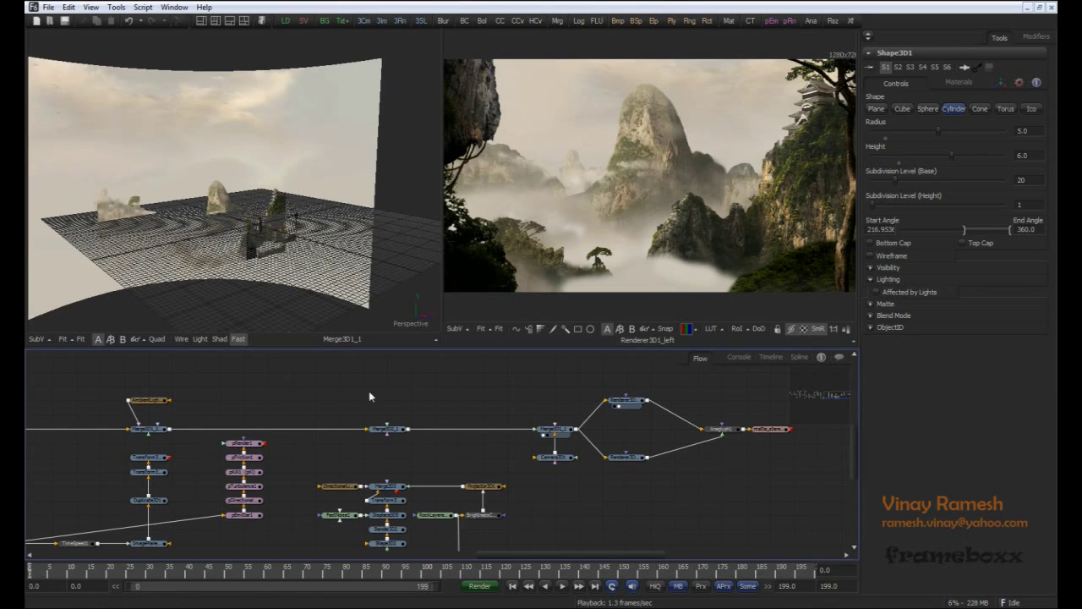
pyautogui.moveTo(276, 394); pyautogui.dragTo(490, 377)
pyautogui.moveTo(351, 457); pyautogui.dragTo(482, 448)
pyautogui.moveTo(261, 449); pyautogui.dragTo(341, 446)
pyautogui.click(256, 443)
pyautogui.press('1')
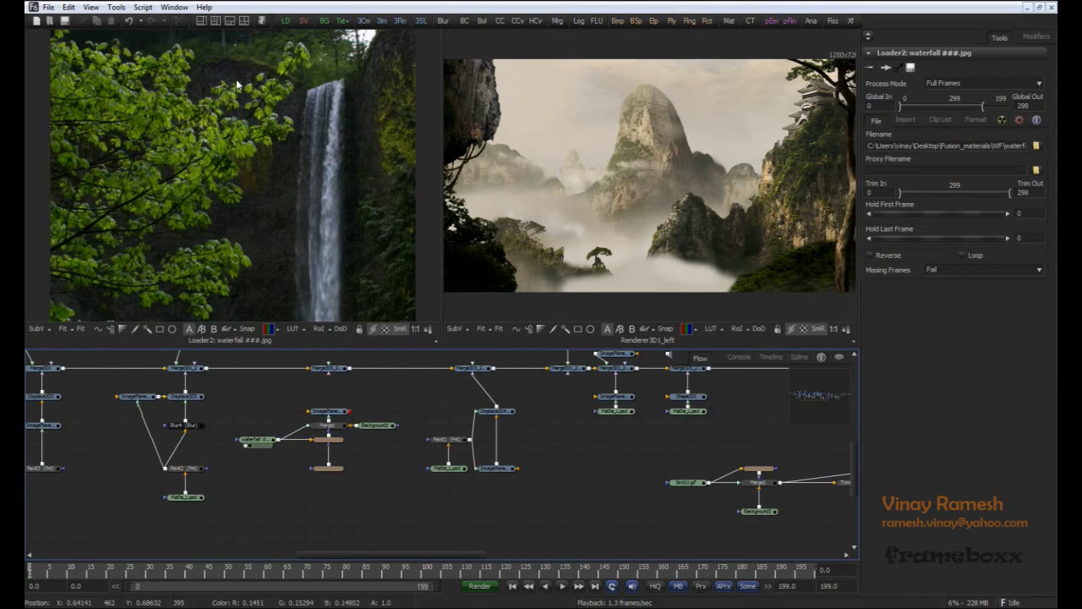
pyautogui.moveTo(270, 487); pyautogui.dragTo(376, 493)
pyautogui.click(199, 22)
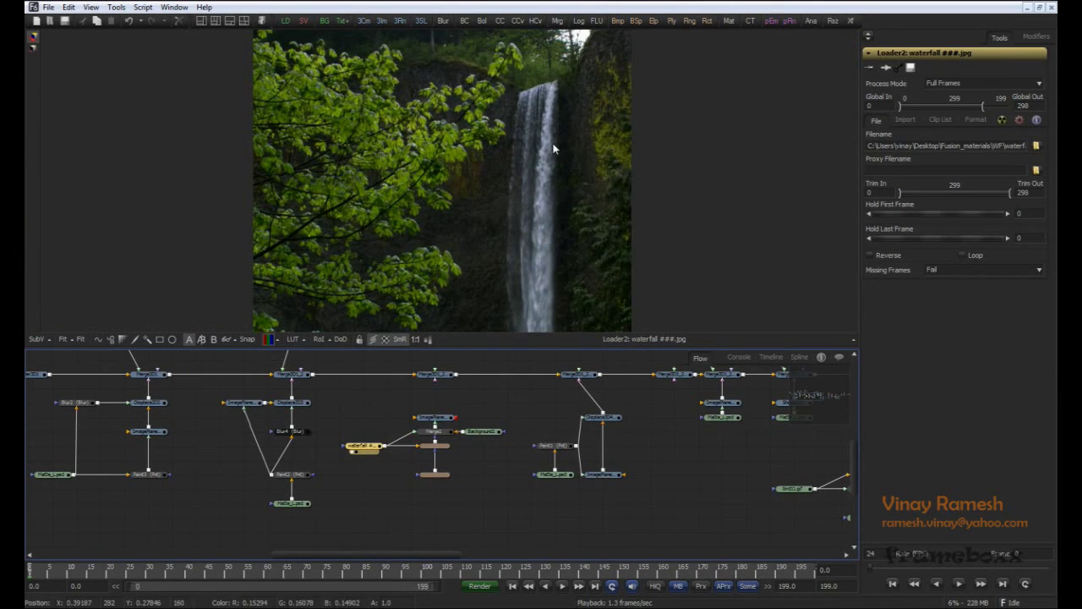
# Step: Disconnect the Polygon1 mask from Bitmap1, view Bitmap1 and examine its Blue channel range settings
pyautogui.click(477, 488)
pyautogui.moveTo(478, 489); pyautogui.dragTo(452, 498)
pyautogui.scroll(1, 447, 492)
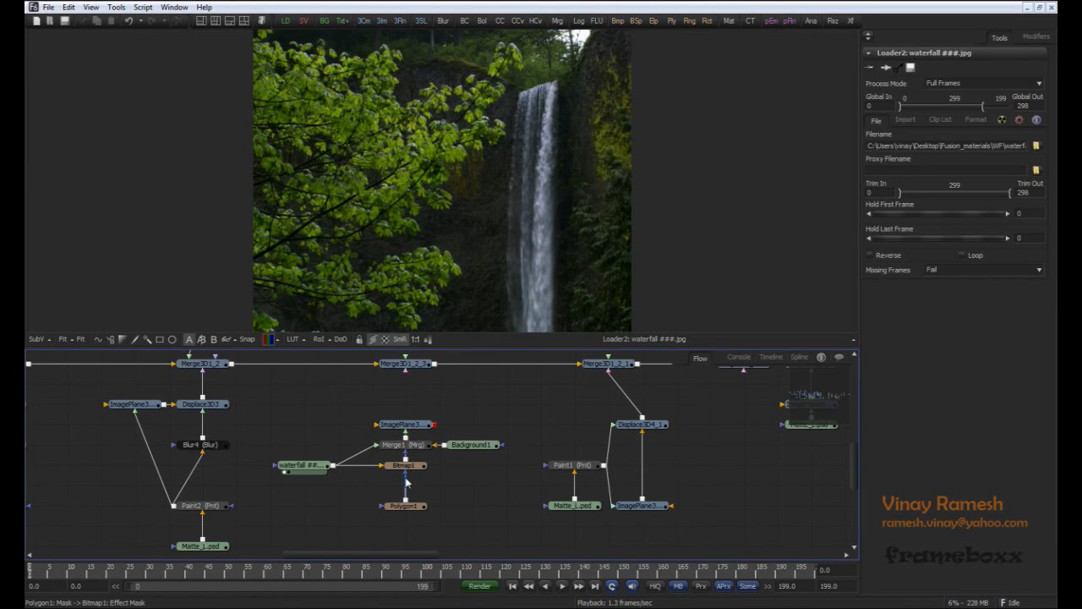
pyautogui.moveTo(425, 488); pyautogui.dragTo(427, 296)
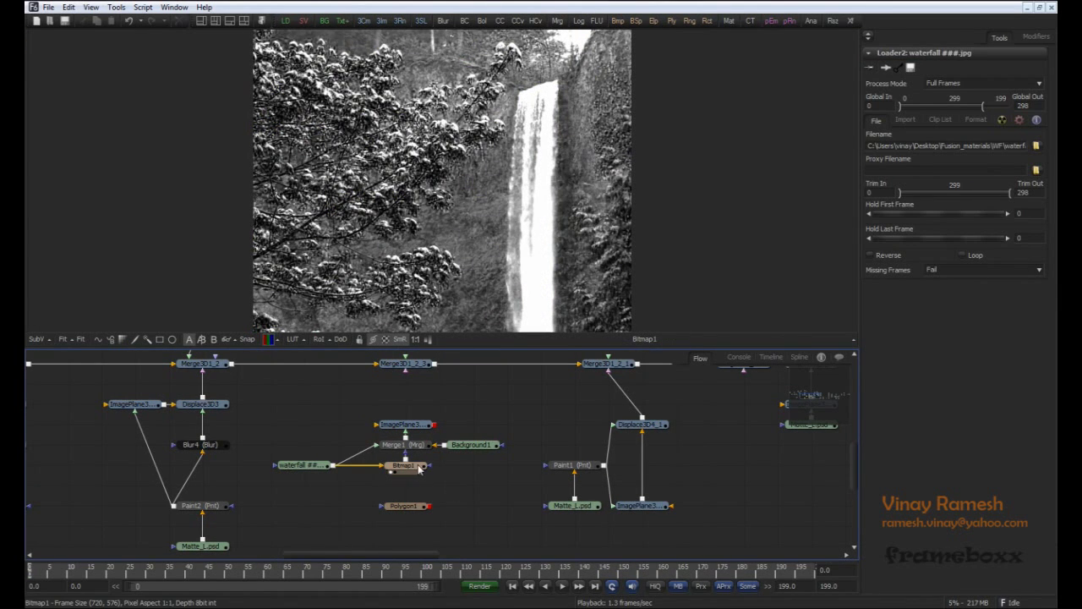
pyautogui.click(414, 468)
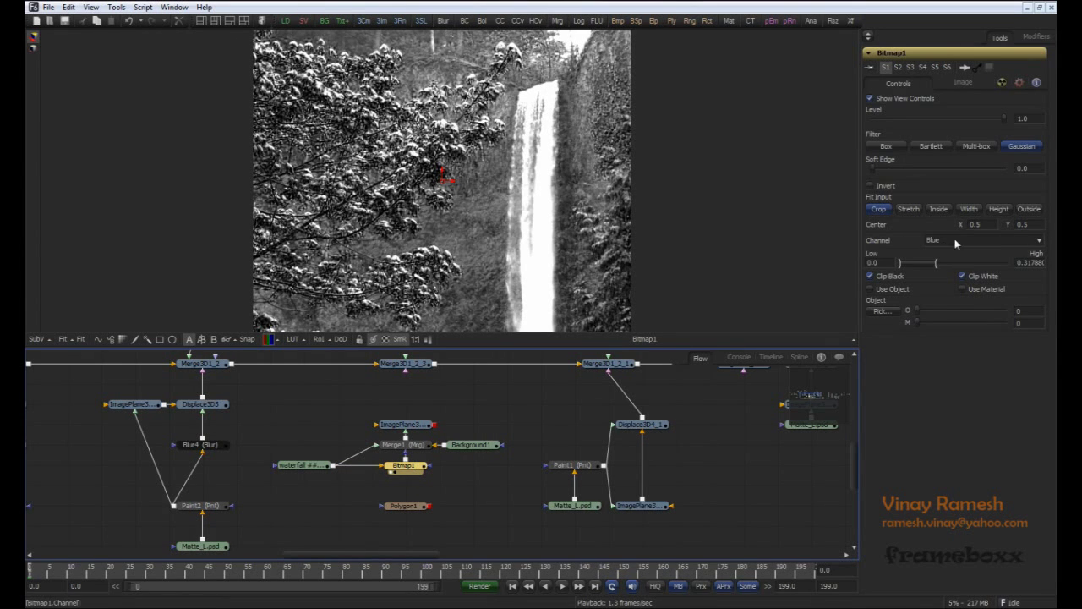
pyautogui.moveTo(932, 262)
pyautogui.mouseDown()
pyautogui.moveTo(947, 263)
pyautogui.moveTo(931, 265)
pyautogui.mouseUp()
# Step: Show the Polygon1 outline around the waterfall, reconnect it as Bitmap1's effect mask and review Bitmap1's Minimum paint mode
pyautogui.click(413, 508)
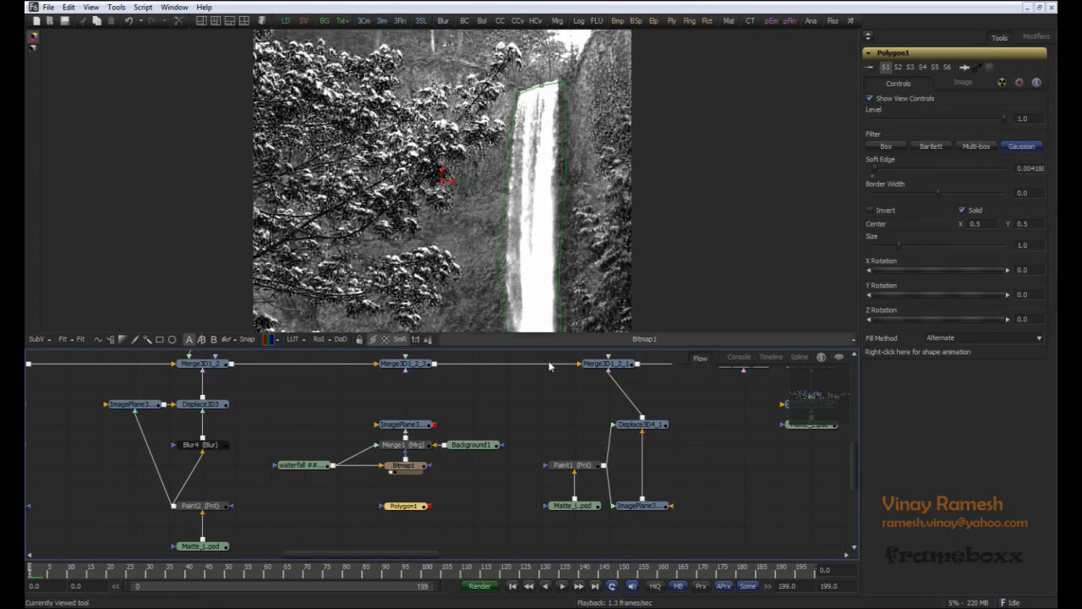
pyautogui.click(457, 475)
pyautogui.moveTo(431, 508); pyautogui.dragTo(431, 471)
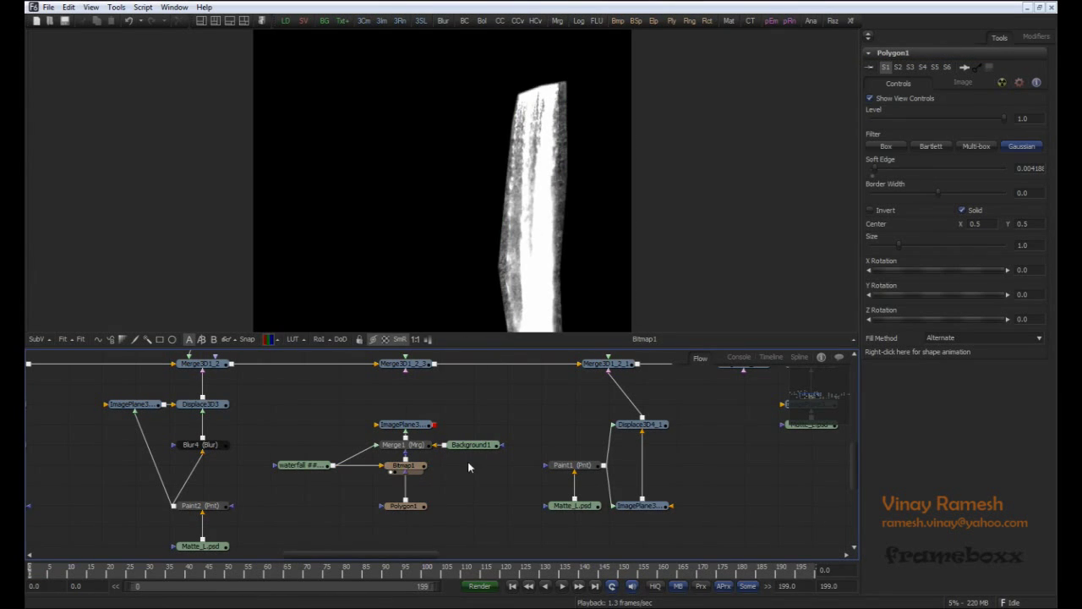
pyautogui.click(406, 465)
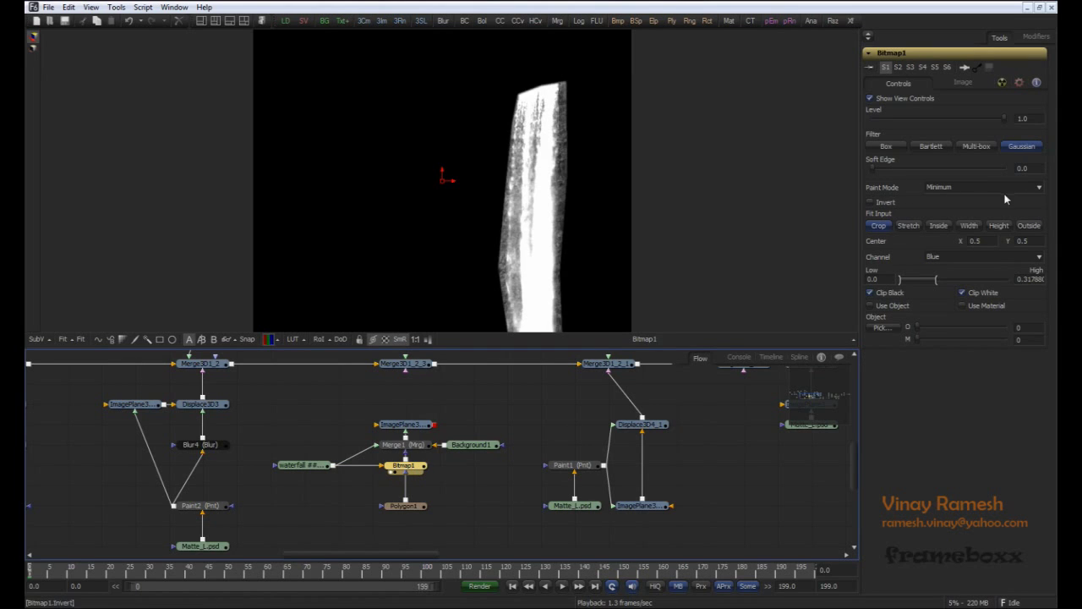
pyautogui.click(470, 496)
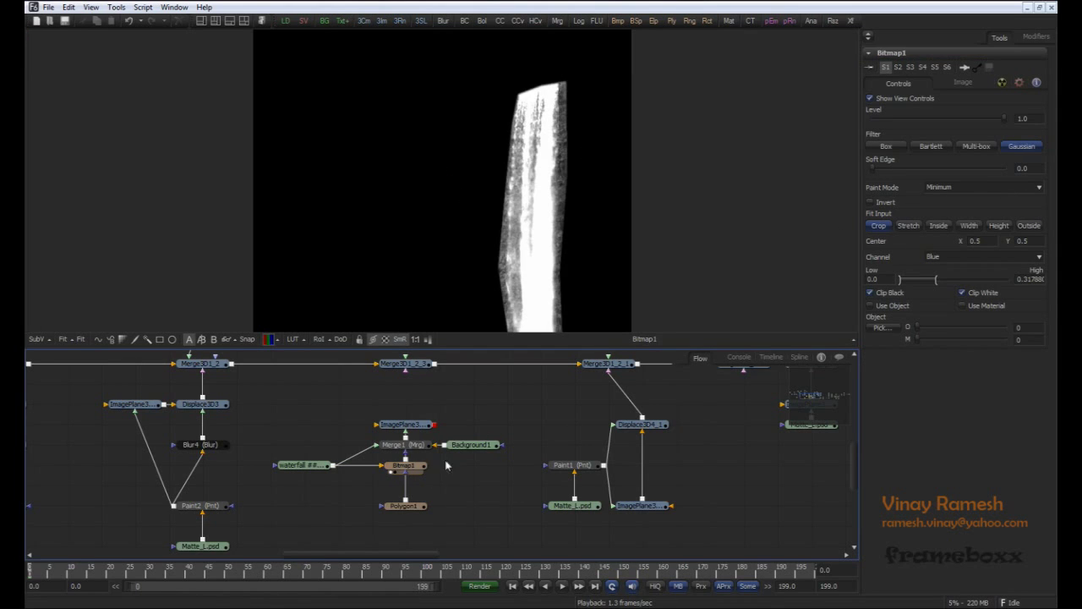
# Step: View Merge1 with the cut-out waterfall and inspect Background1's transparent color settings
pyautogui.moveTo(422, 447); pyautogui.dragTo(404, 318)
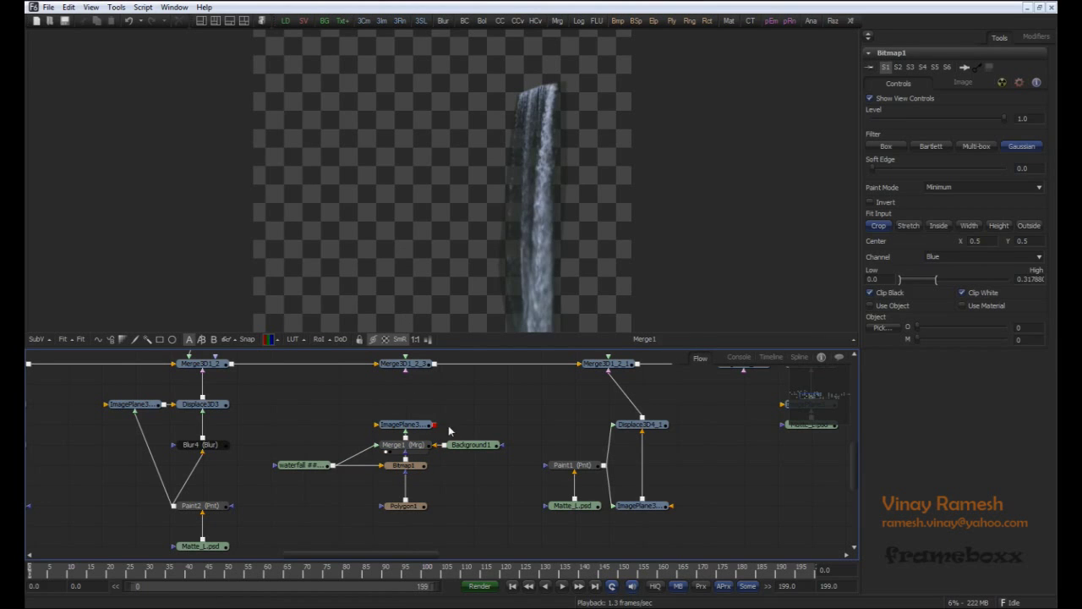
pyautogui.click(419, 447)
pyautogui.click(466, 450)
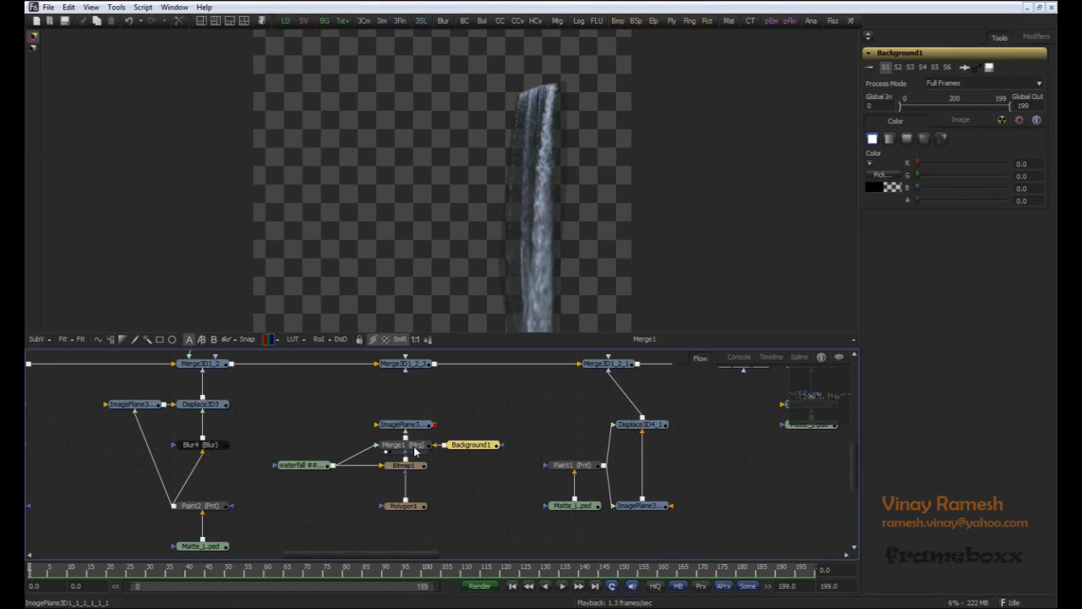
pyautogui.click(482, 410)
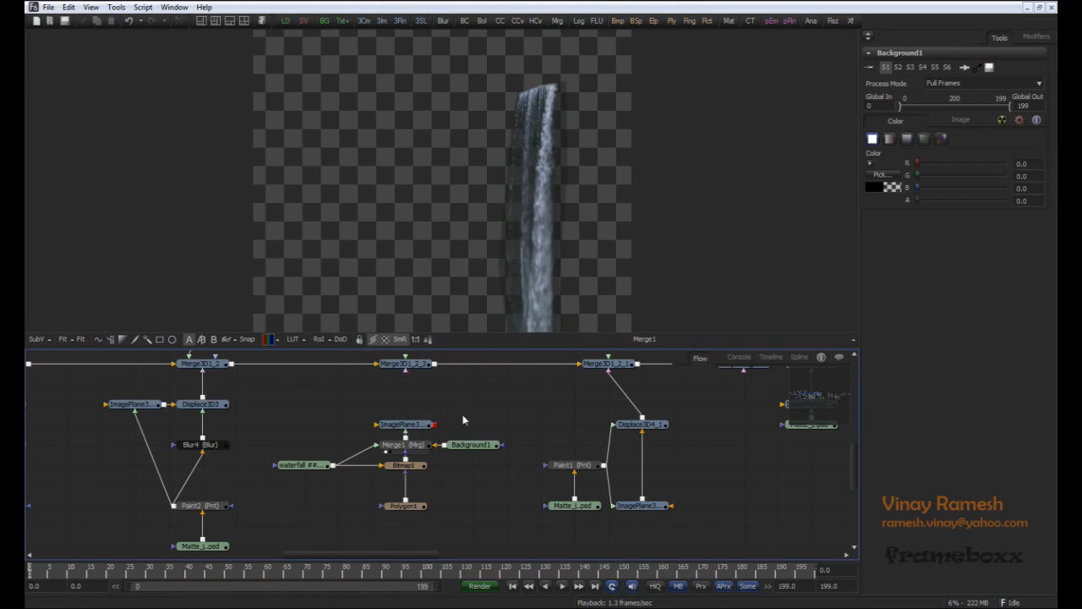
# Step: Connect the waterfall's image plane to Merge3D1_2_3 and view Renderer3D1_left
pyautogui.moveTo(420, 427); pyautogui.dragTo(479, 197)
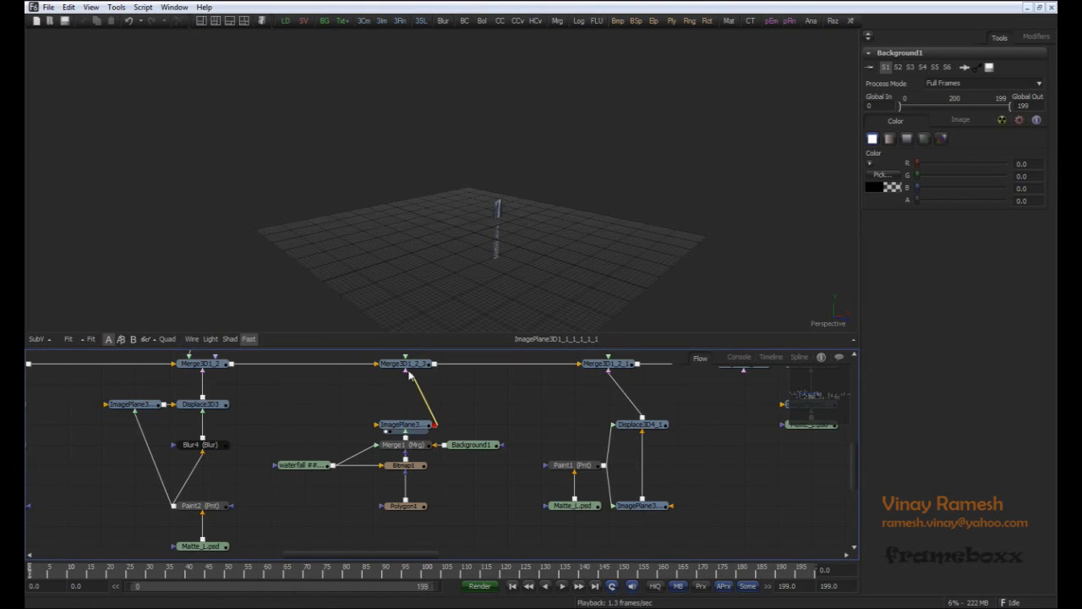
pyautogui.moveTo(515, 414); pyautogui.dragTo(106, 440)
pyautogui.moveTo(811, 434); pyautogui.dragTo(589, 431)
pyautogui.moveTo(665, 377); pyautogui.dragTo(603, 229)
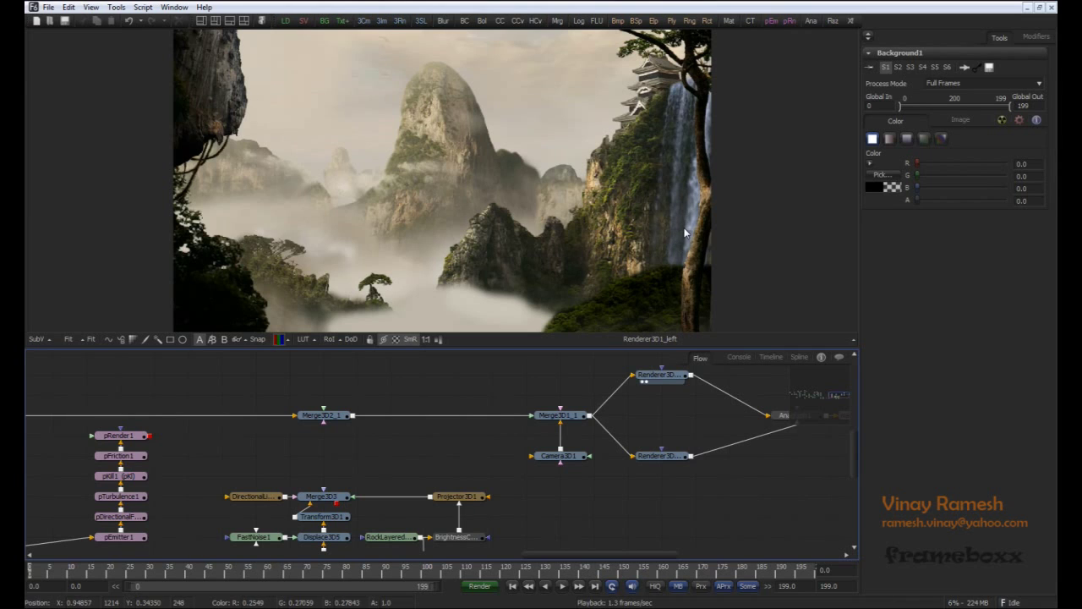
pyautogui.moveTo(503, 487); pyautogui.dragTo(518, 502)
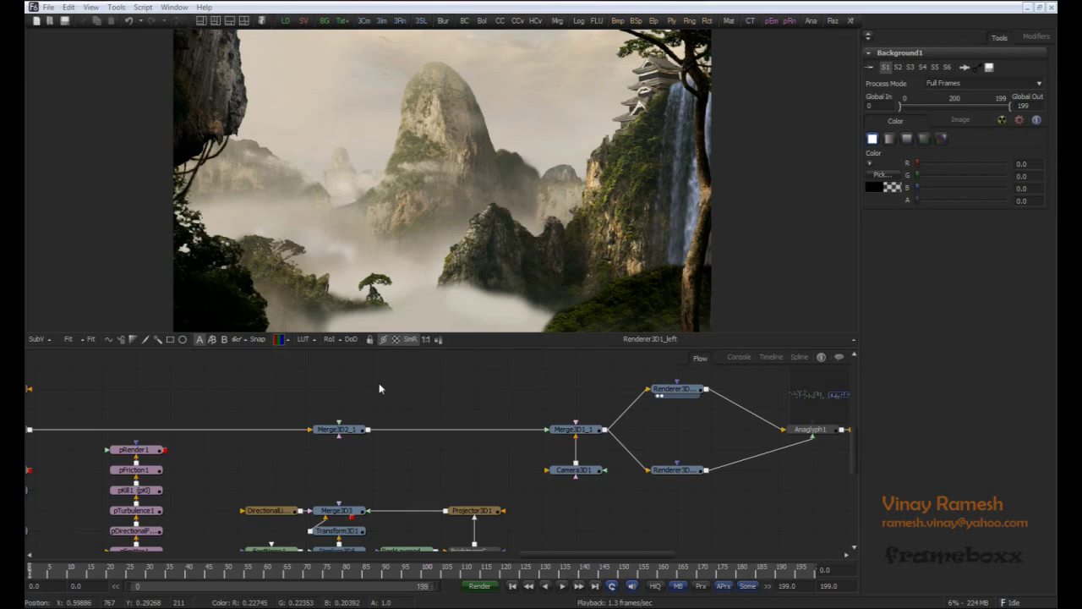
# Step: Find the bird11.gif loader in the flow and view it
pyautogui.hscroll(-10, 449, 386)
pyautogui.scroll(-2, 449, 387)
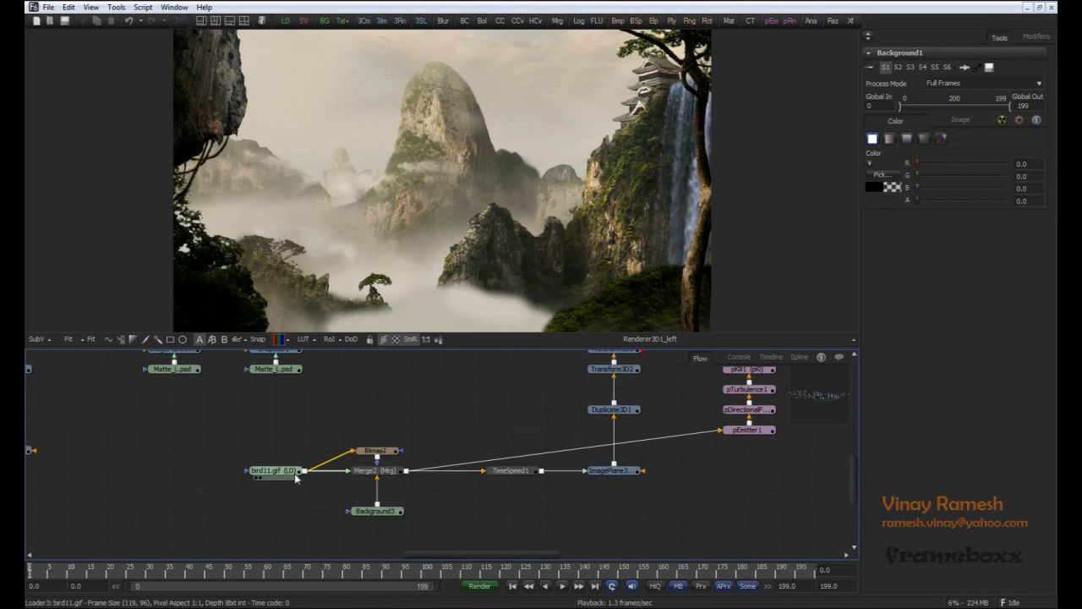
pyautogui.click(280, 476)
pyautogui.press('1')
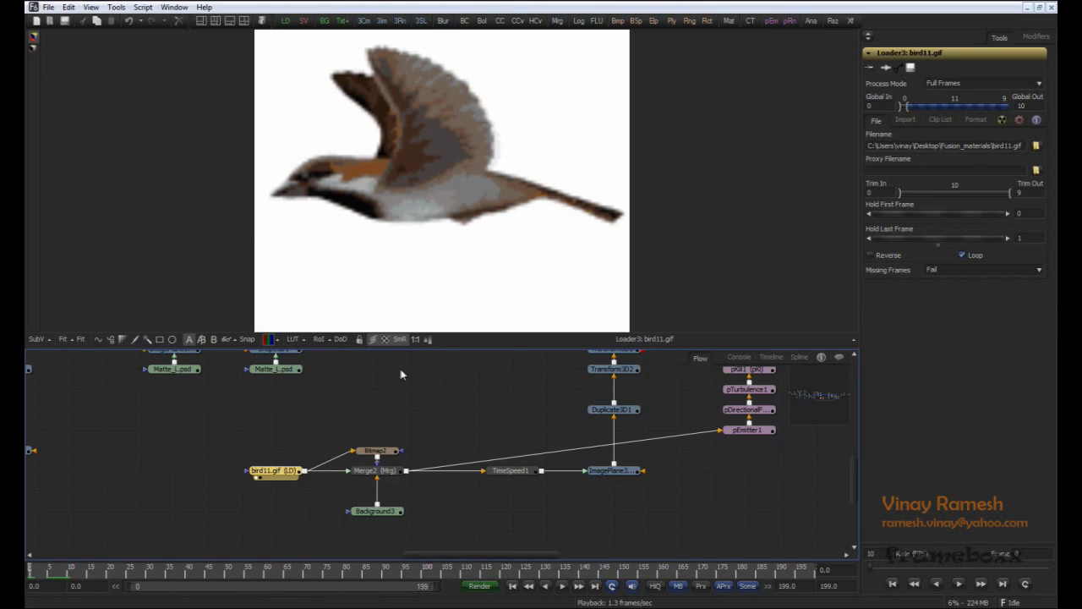
# Step: View Bitmap2 and examine its inverted Luminance mask settings for the bird
pyautogui.click(413, 421)
pyautogui.moveTo(417, 427); pyautogui.dragTo(334, 453)
pyautogui.click(334, 455)
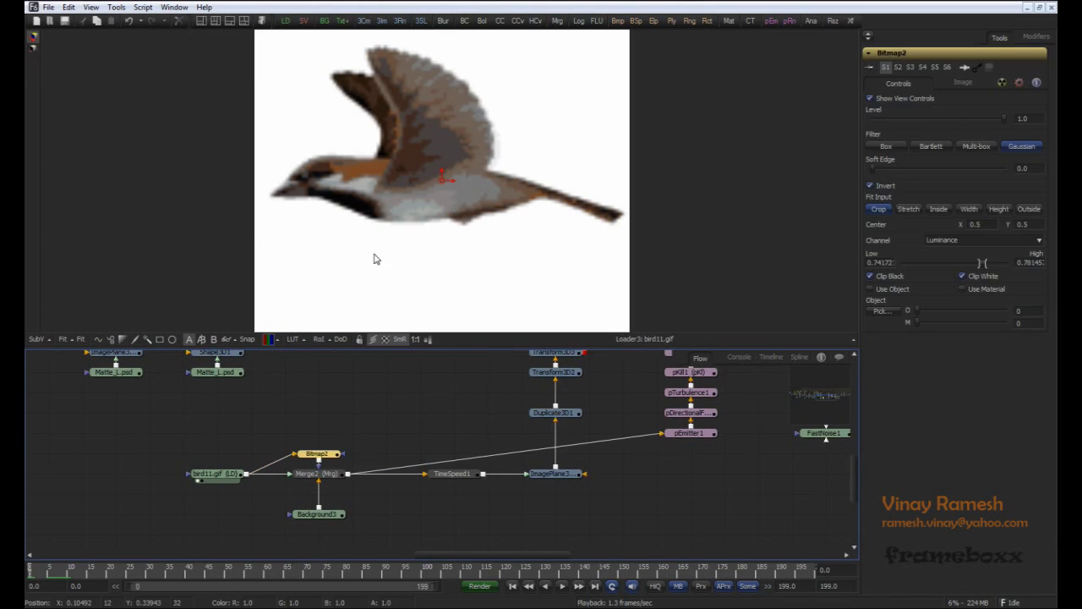
pyautogui.press('1')
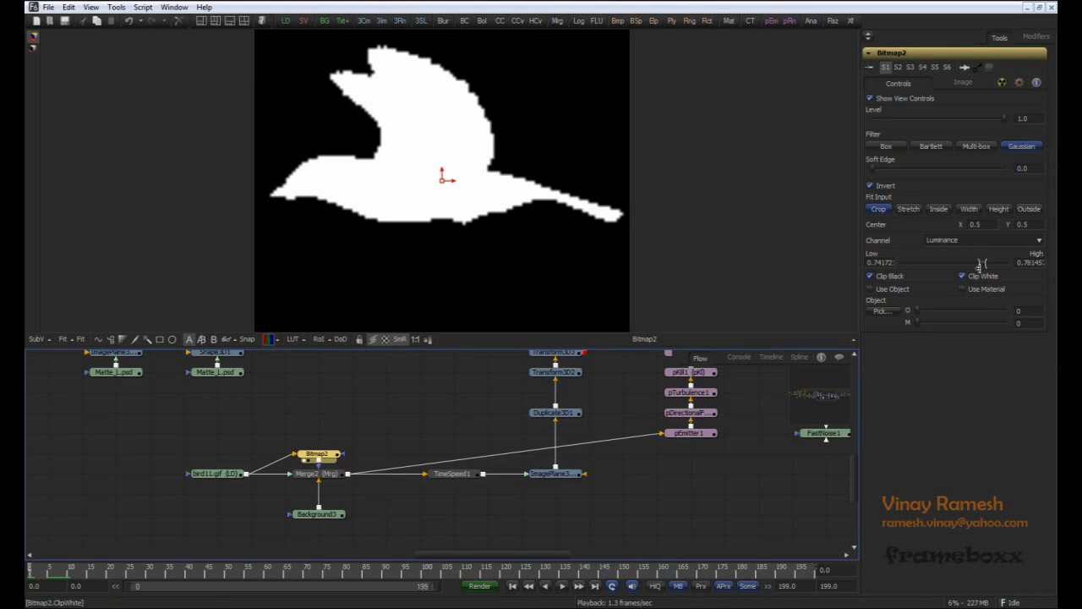
pyautogui.click(382, 420)
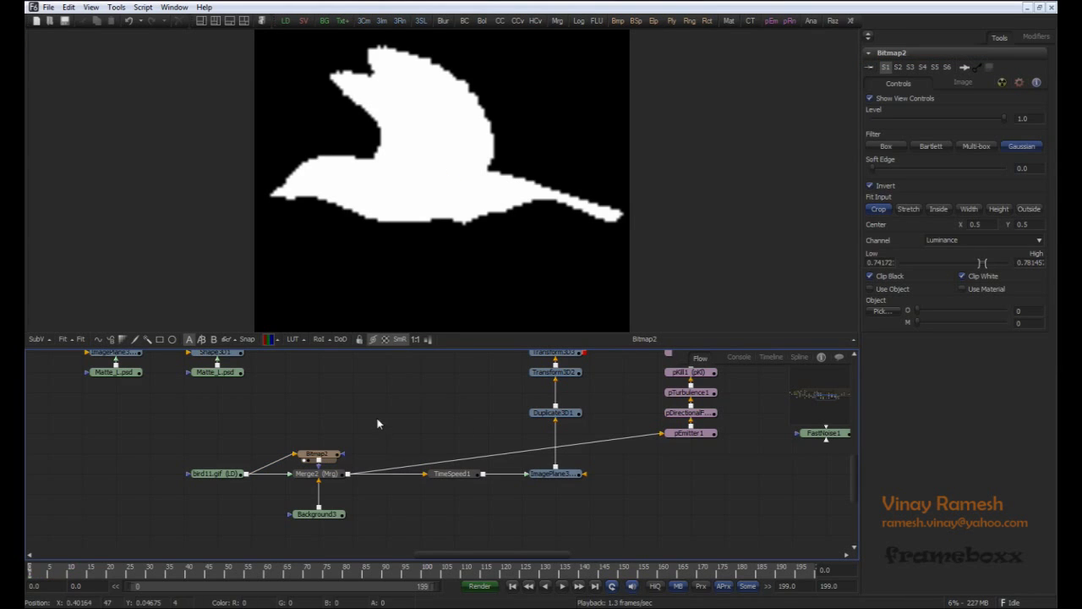
# Step: View Merge2, inspect Background3's transparent color and move the Bitmap2 node farther above Merge2
pyautogui.click(325, 473)
pyautogui.press('1')
pyautogui.click(329, 515)
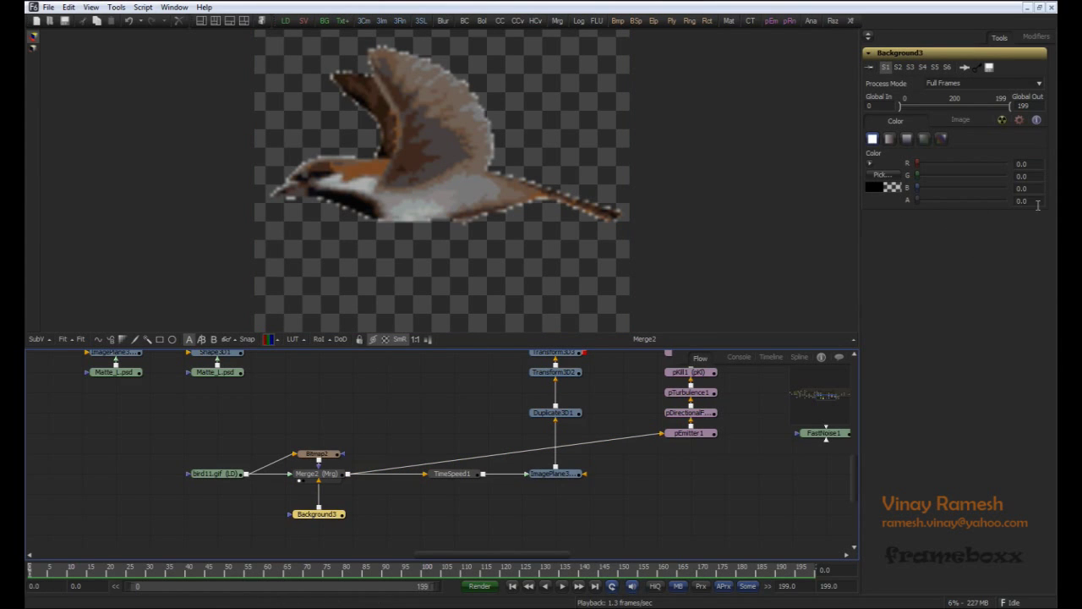
pyautogui.moveTo(317, 453); pyautogui.dragTo(317, 433)
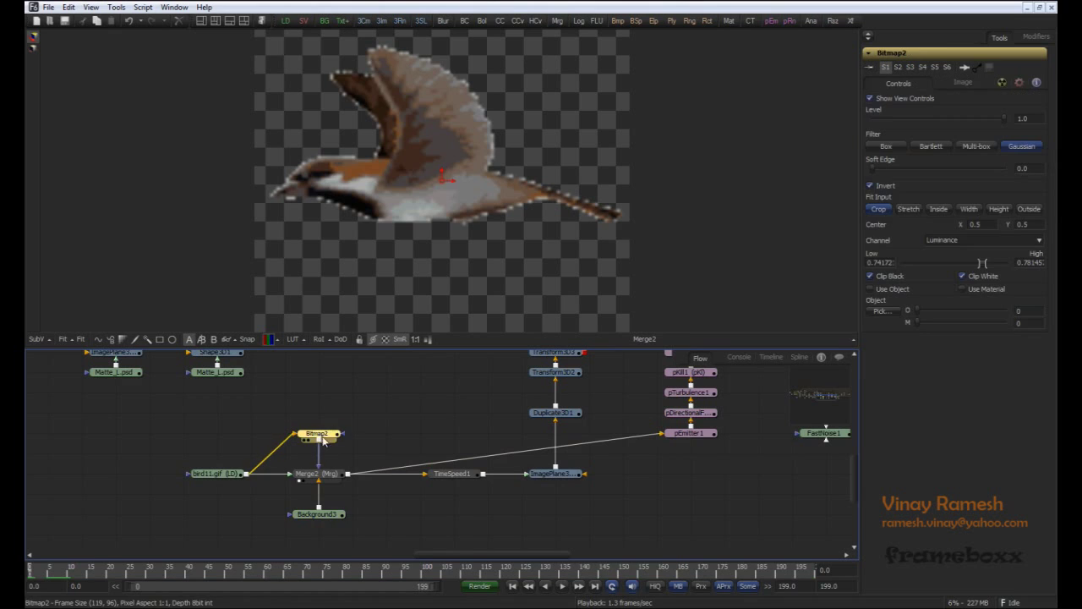
pyautogui.click(327, 482)
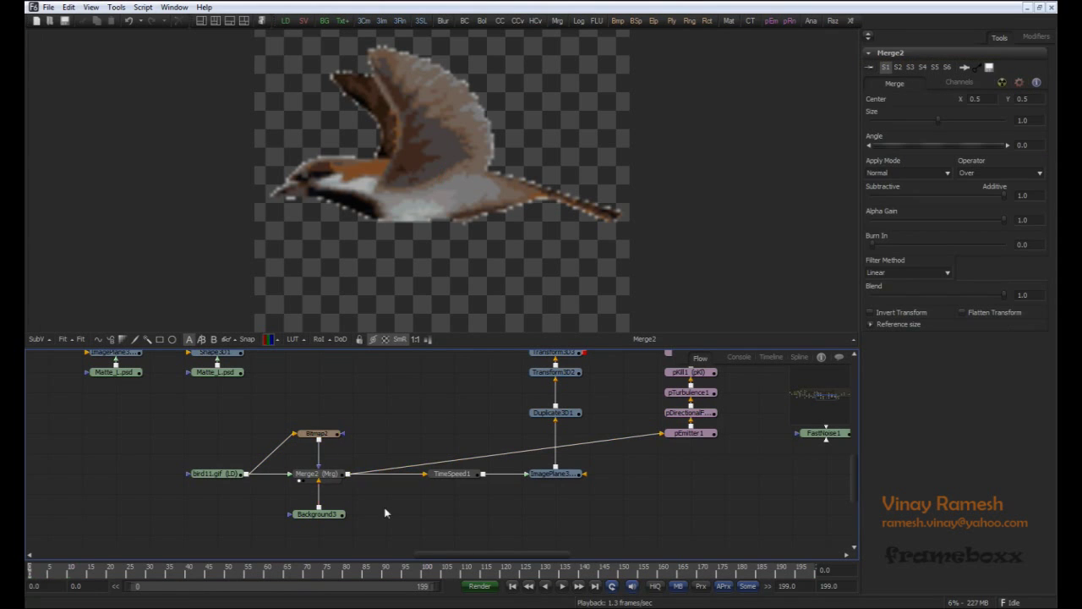
# Step: View TimeSpeed1 and show its speed and frame interpolation settings
pyautogui.moveTo(386, 512); pyautogui.dragTo(330, 523)
pyautogui.click(278, 488)
pyautogui.click(398, 487)
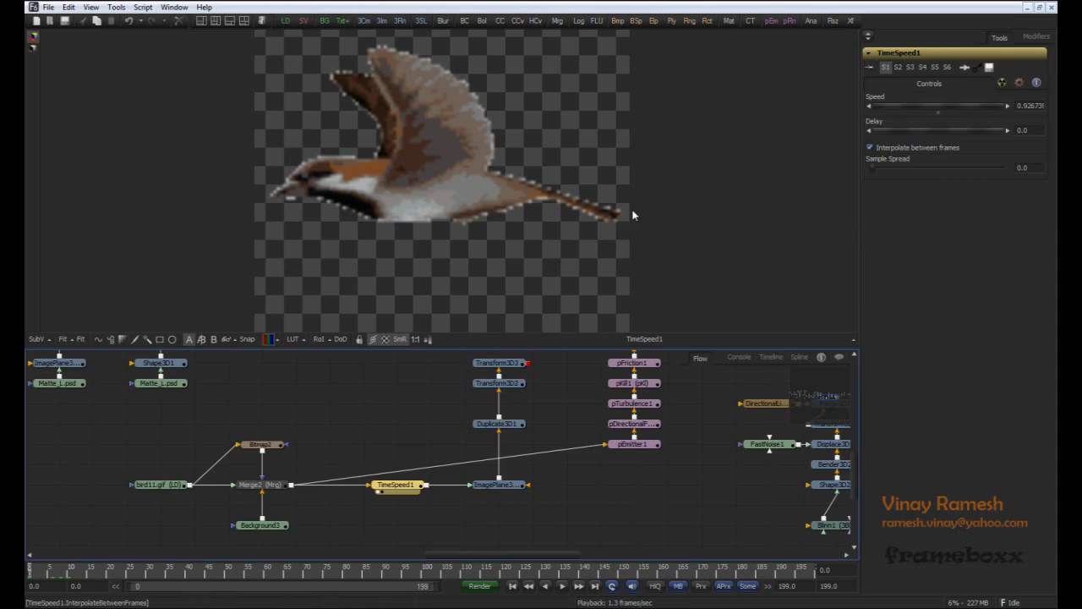
# Step: View the bird's image plane and Duplicate3D1, and examine the duplicate's copy, offset and jitter settings
pyautogui.click(423, 417)
pyautogui.moveTo(423, 418); pyautogui.dragTo(363, 449)
pyautogui.moveTo(431, 516); pyautogui.dragTo(460, 254)
pyautogui.moveTo(572, 236); pyautogui.dragTo(439, 225)
pyautogui.click(439, 455)
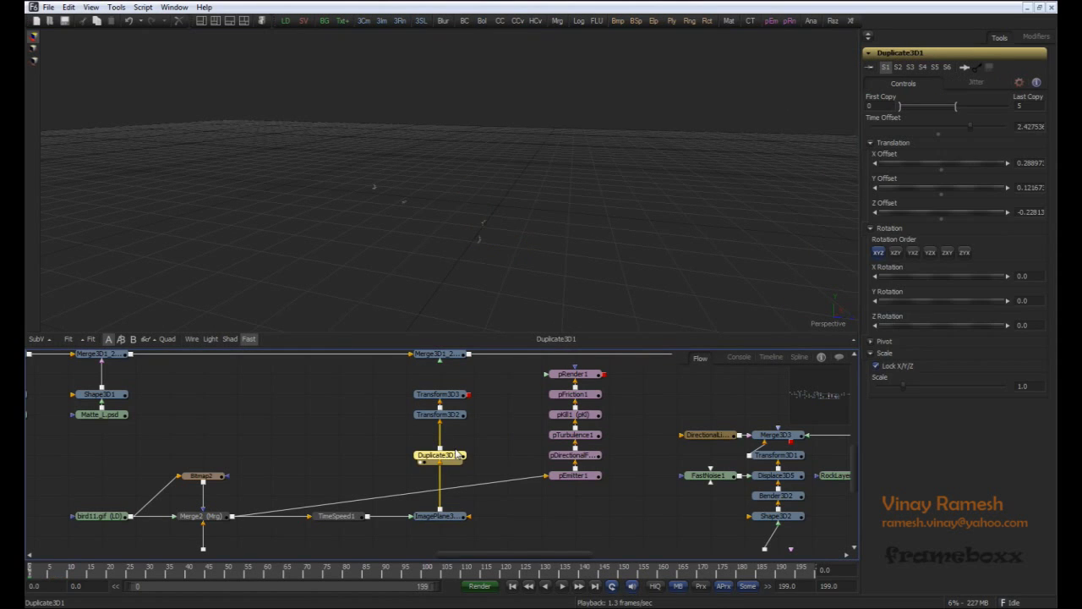
pyautogui.moveTo(470, 272); pyautogui.dragTo(428, 247)
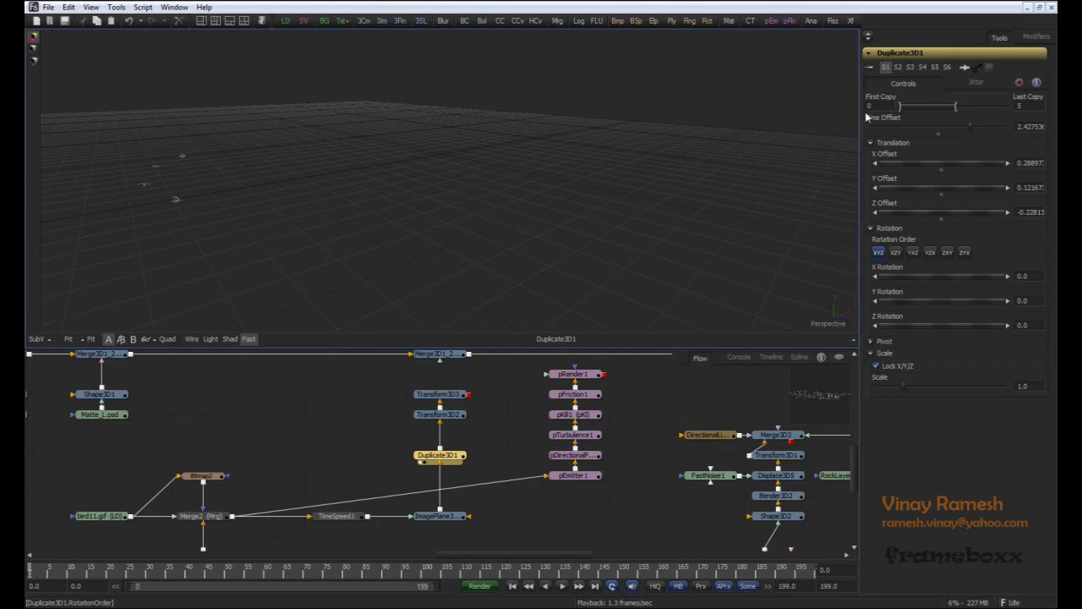
pyautogui.click(978, 81)
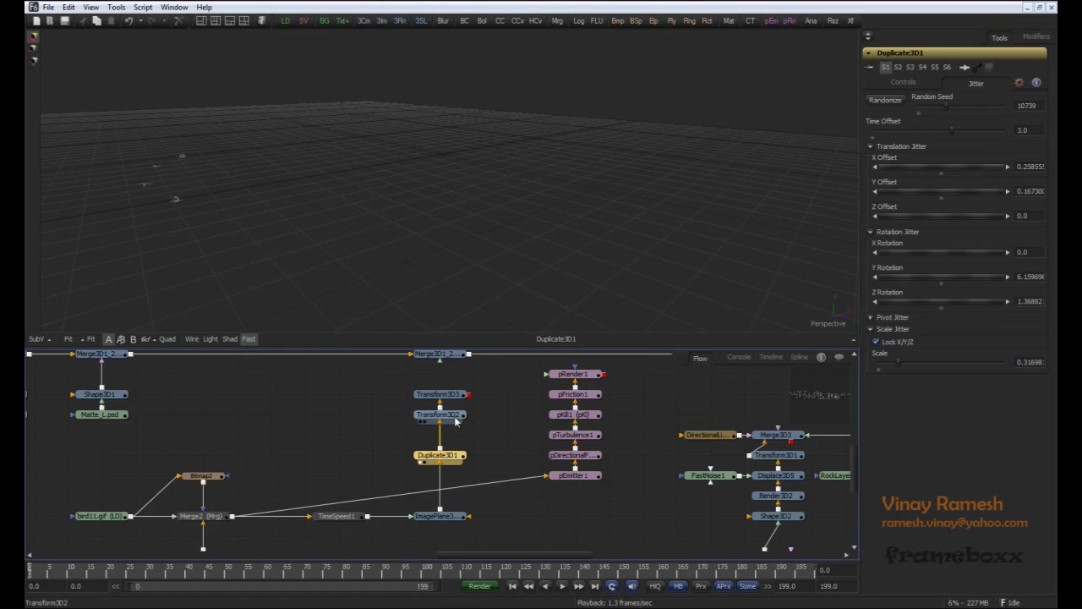
# Step: View Transform3D3 with Transform3D2's settings shown and scrub to frame 42 to examine the birds' animated flight
pyautogui.click(439, 414)
pyautogui.click(420, 401)
pyautogui.moveTo(373, 221); pyautogui.dragTo(356, 225)
pyautogui.scroll(-5, 356, 223)
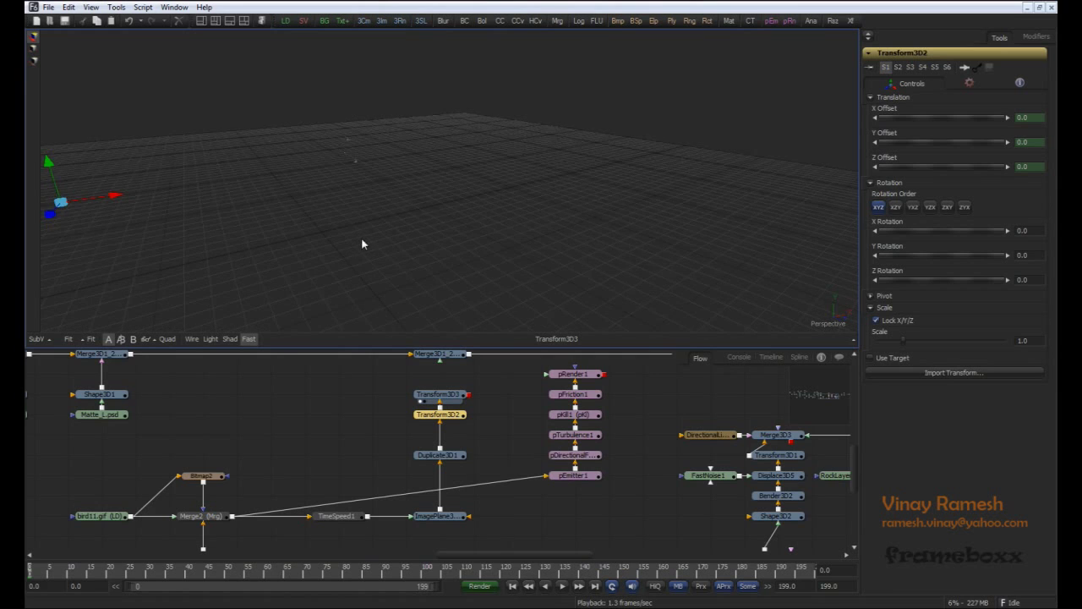
pyautogui.moveTo(388, 274); pyautogui.dragTo(390, 252)
pyautogui.moveTo(82, 568); pyautogui.dragTo(179, 574)
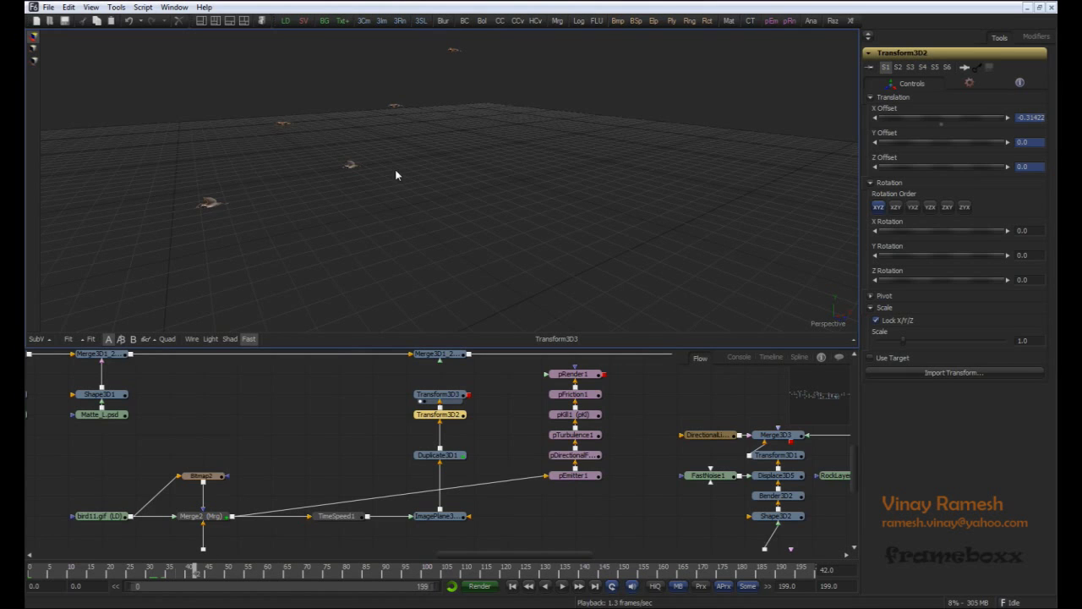
# Step: Connect the birds' Transform3D3 to the 3D merge above it and view Renderer3D1_left
pyautogui.moveTo(496, 389); pyautogui.dragTo(467, 430)
pyautogui.click(467, 434)
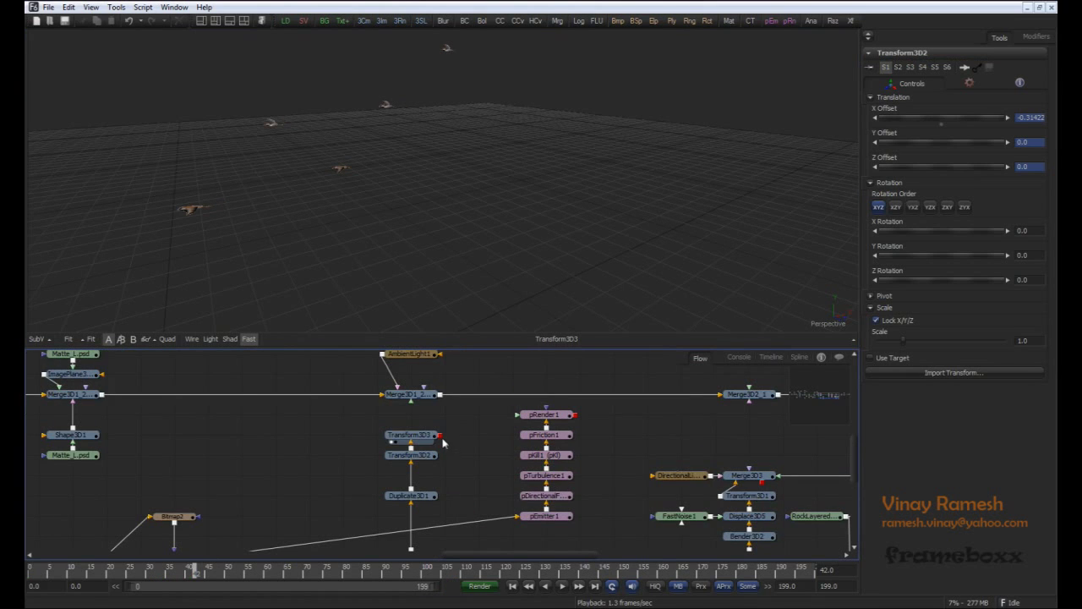
pyautogui.moveTo(457, 431); pyautogui.dragTo(301, 429)
pyautogui.moveTo(576, 441); pyautogui.dragTo(241, 440)
pyautogui.moveTo(589, 466); pyautogui.dragTo(361, 481)
pyautogui.moveTo(405, 429); pyautogui.dragTo(457, 455)
pyautogui.click(404, 406)
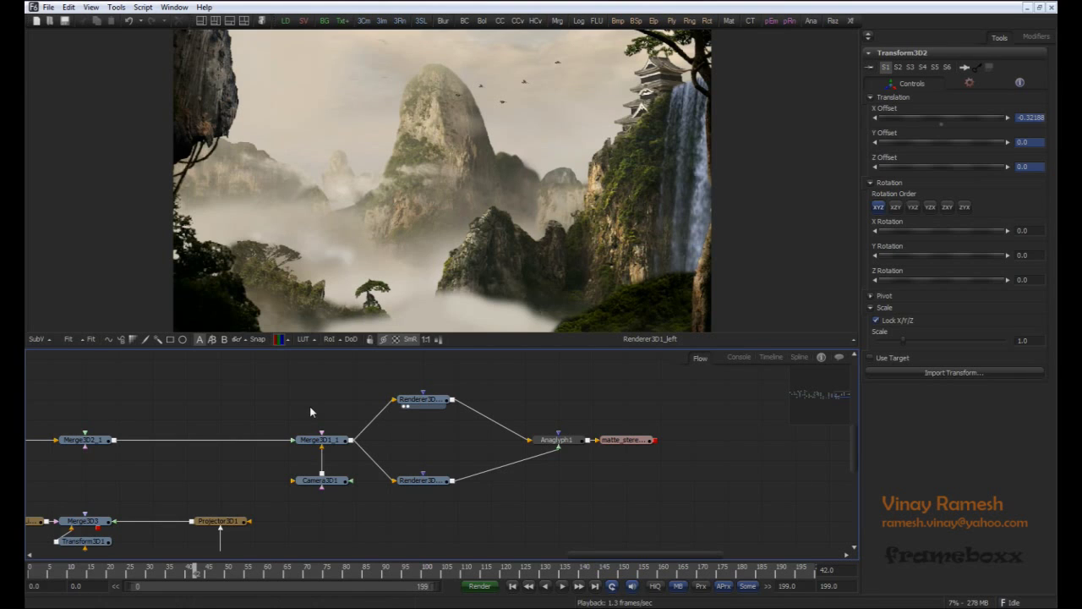
# Step: View Merge3D1_1 in perspective, return to Renderer3D1_left and show Camera3D1's settings
pyautogui.moveTo(341, 409); pyautogui.dragTo(439, 433)
pyautogui.click(402, 430)
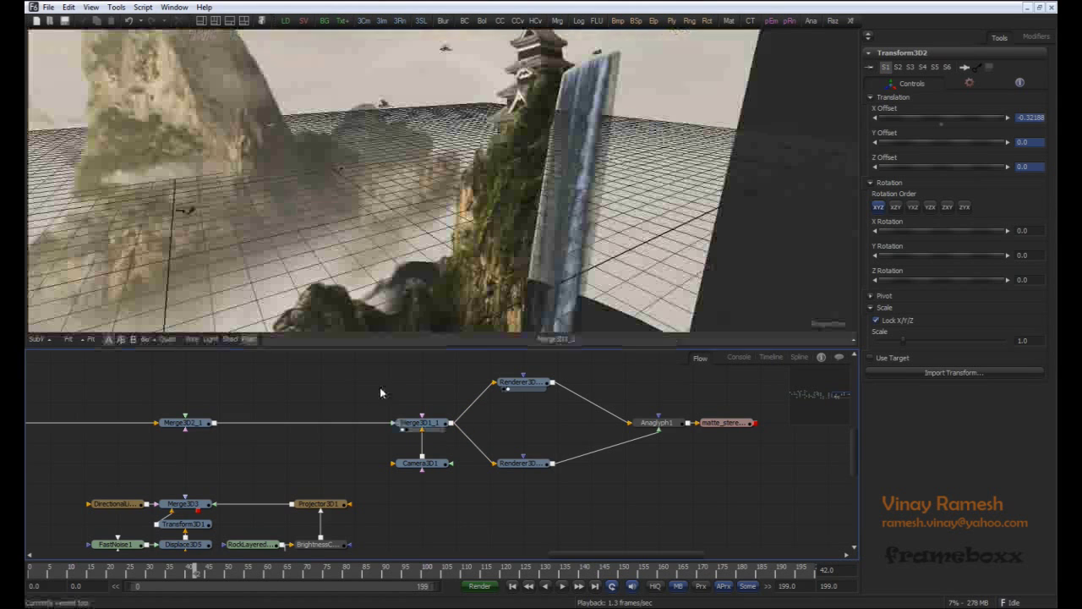
pyautogui.click(520, 382)
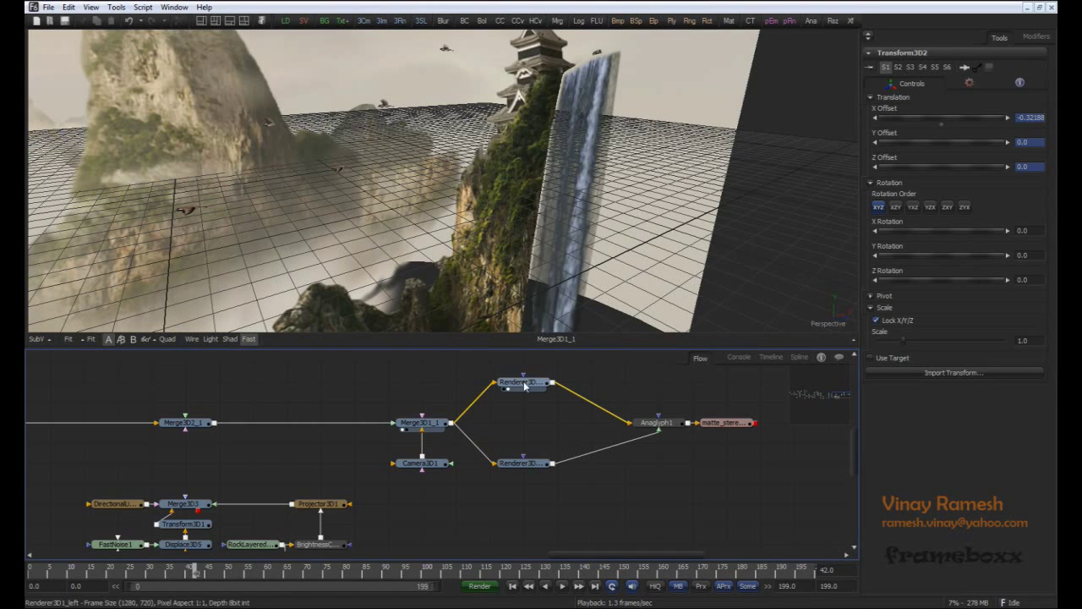
pyautogui.press('1')
pyautogui.click(421, 464)
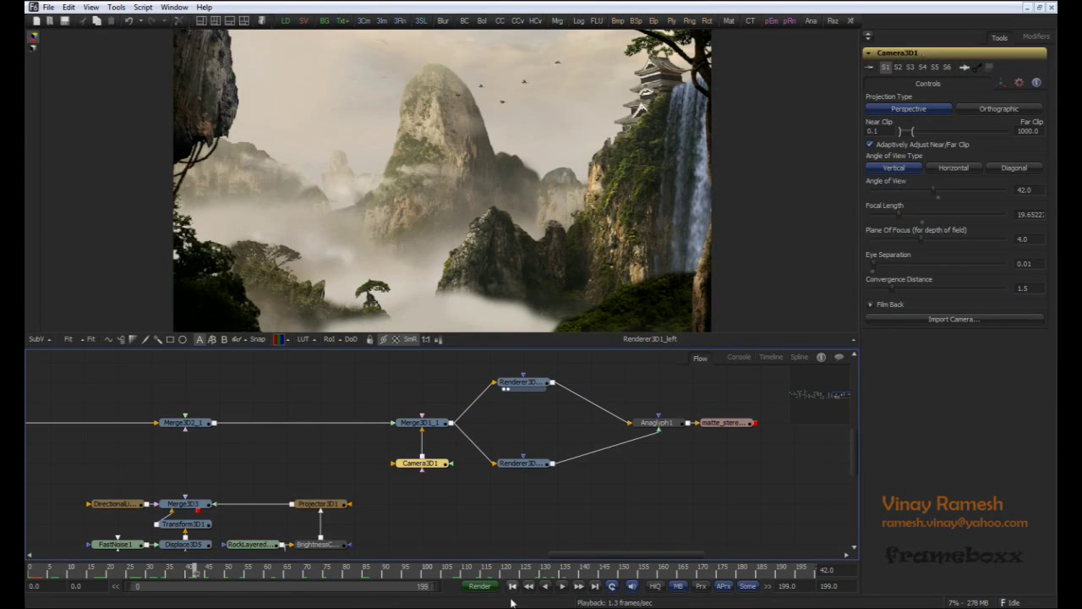
# Step: Show Camera3D1's transform and target settings, scrub the camera move to frame 182 and return to frame 0
pyautogui.click(999, 83)
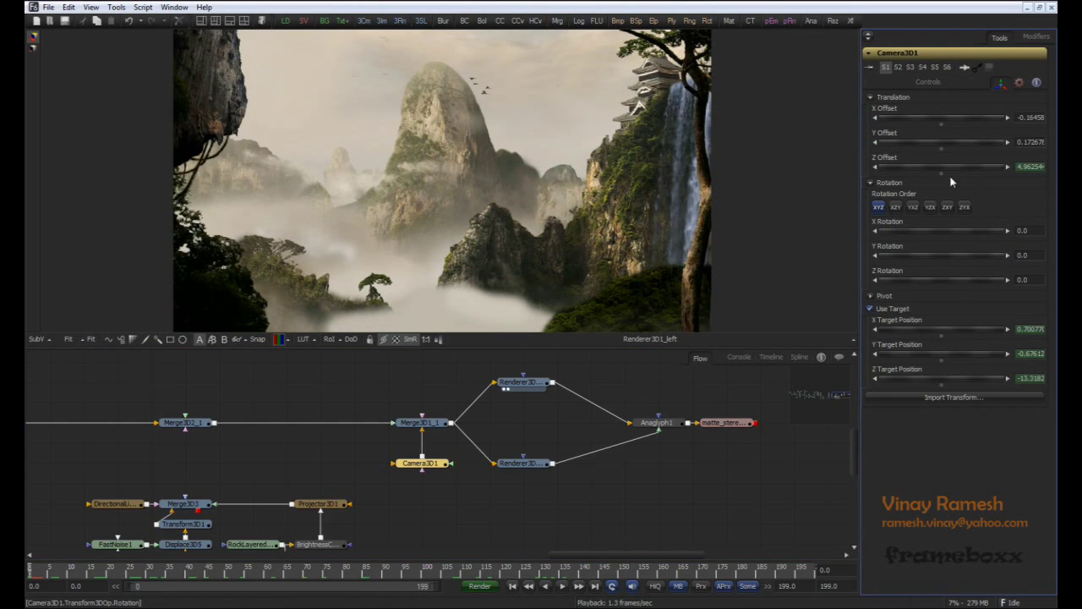
pyautogui.click(438, 465)
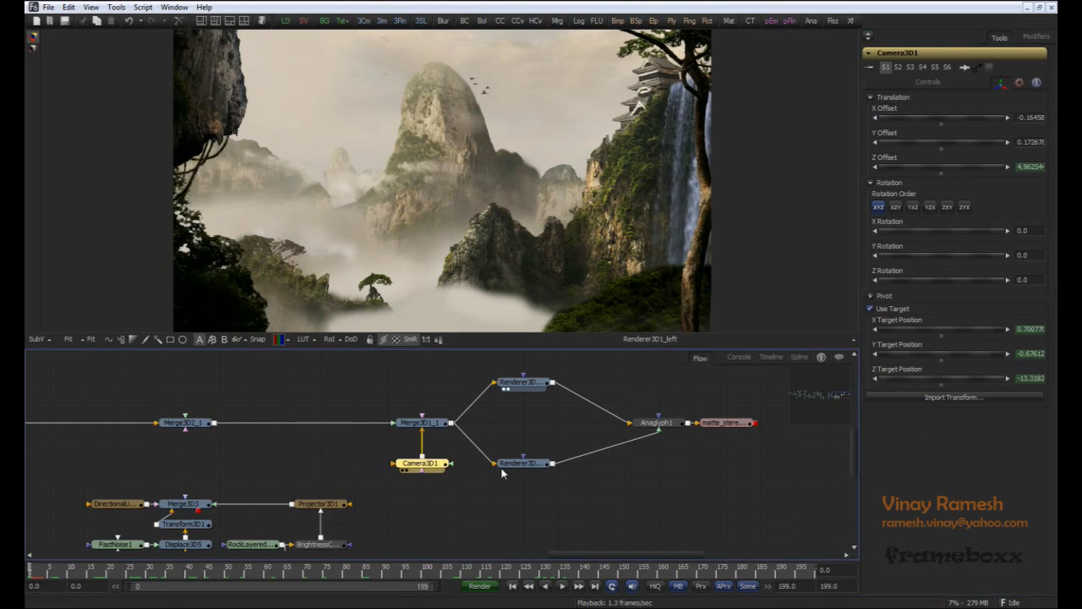
pyautogui.click(1001, 85)
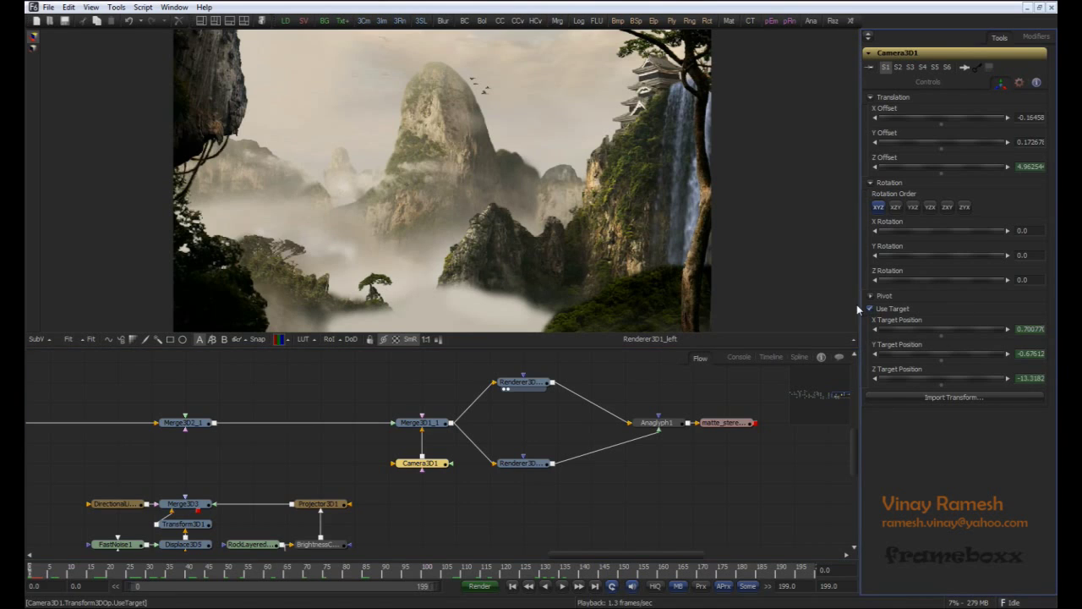
pyautogui.click(516, 531)
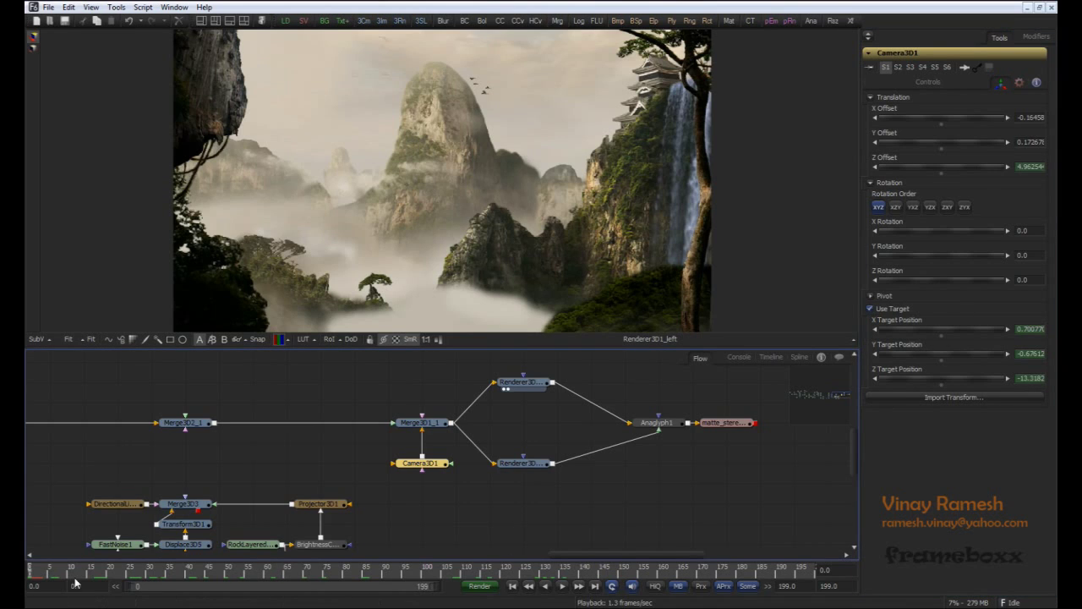
pyautogui.moveTo(37, 572); pyautogui.dragTo(77, 572)
pyautogui.moveTo(150, 575); pyautogui.dragTo(357, 582)
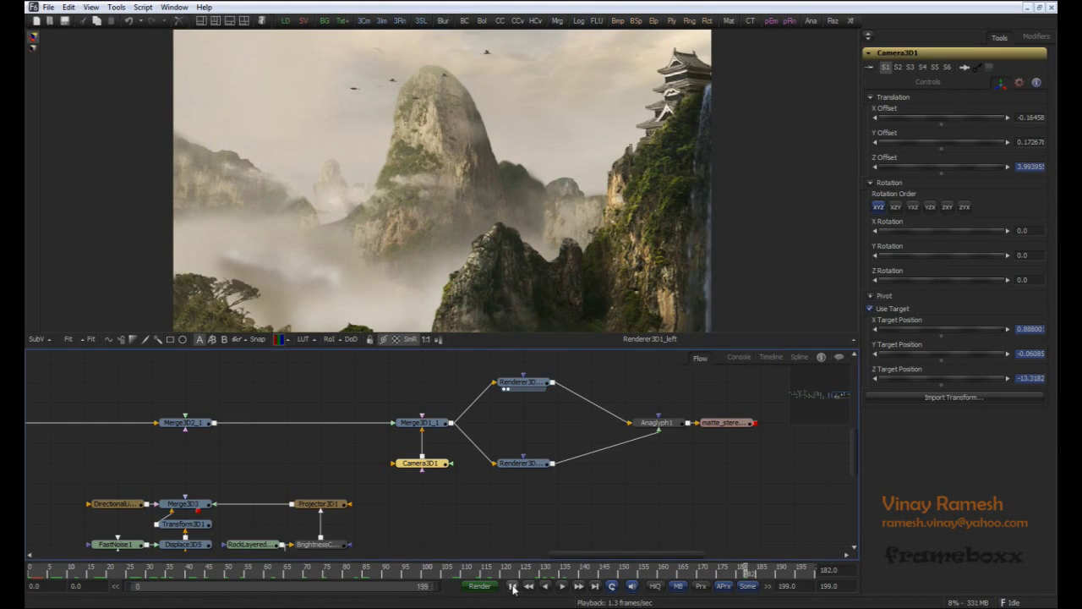
pyautogui.click(513, 587)
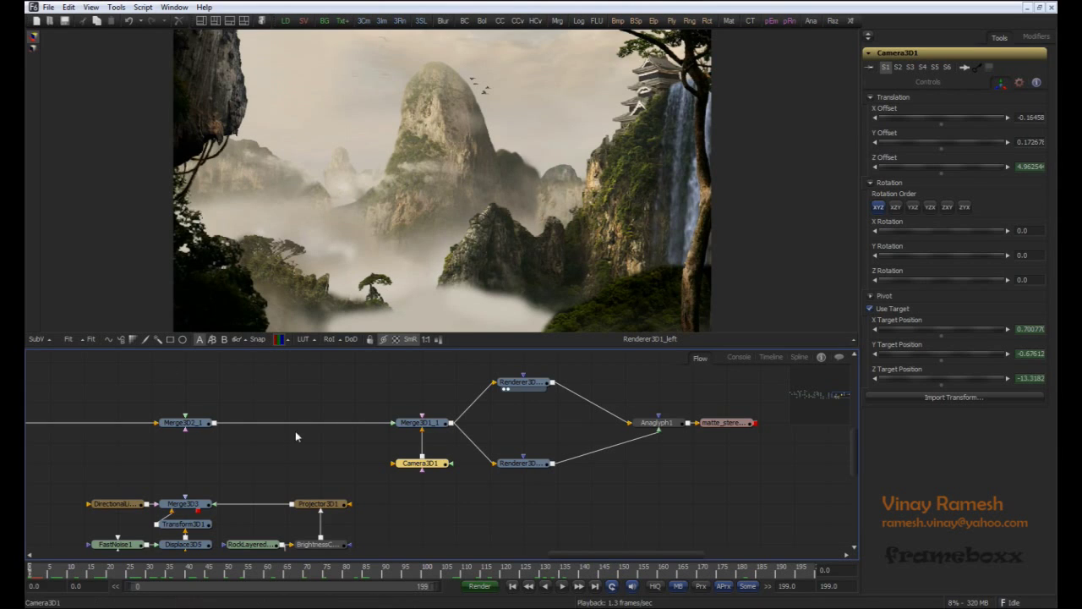
# Step: Connect Merge3D3 to Merge3D2_1 to add the rock foreground to the main scene
pyautogui.click(261, 455)
pyautogui.moveTo(260, 456); pyautogui.dragTo(332, 384)
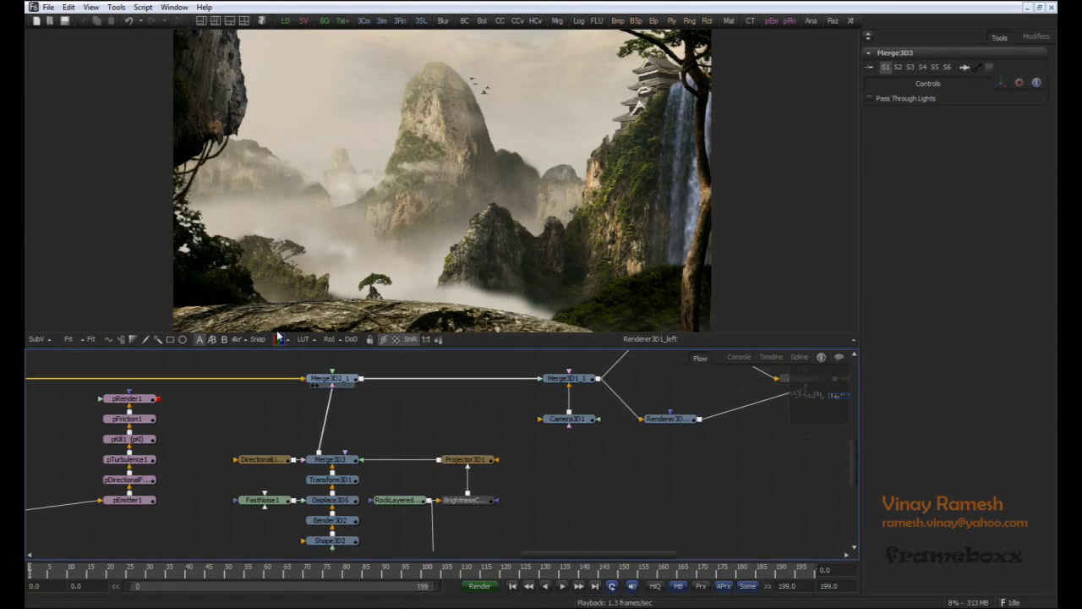
pyautogui.scroll(-2, 413, 430)
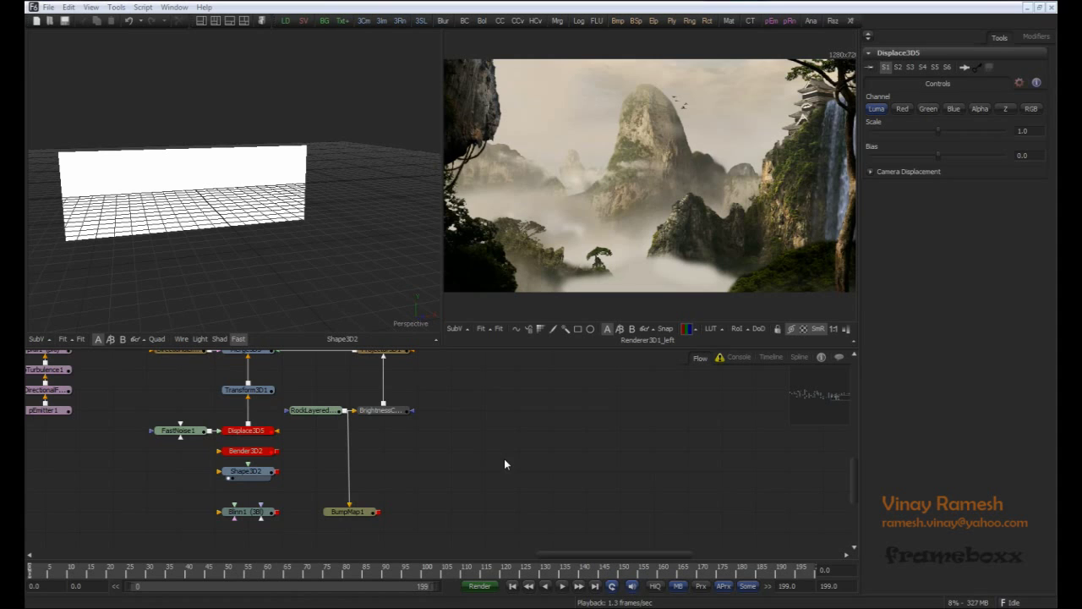
# Step: Show Shape3D2's plane size and subdivision settings and examine the flat plane in the perspective view
pyautogui.click(254, 473)
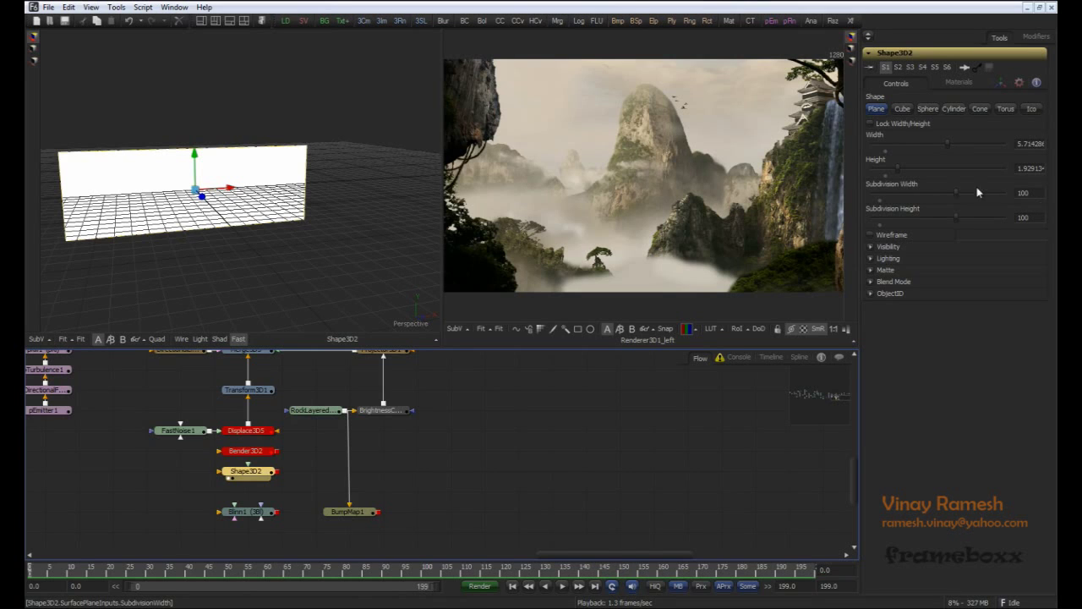
pyautogui.click(524, 422)
pyautogui.moveTo(234, 212); pyautogui.dragTo(228, 240)
pyautogui.scroll(3, 207, 225)
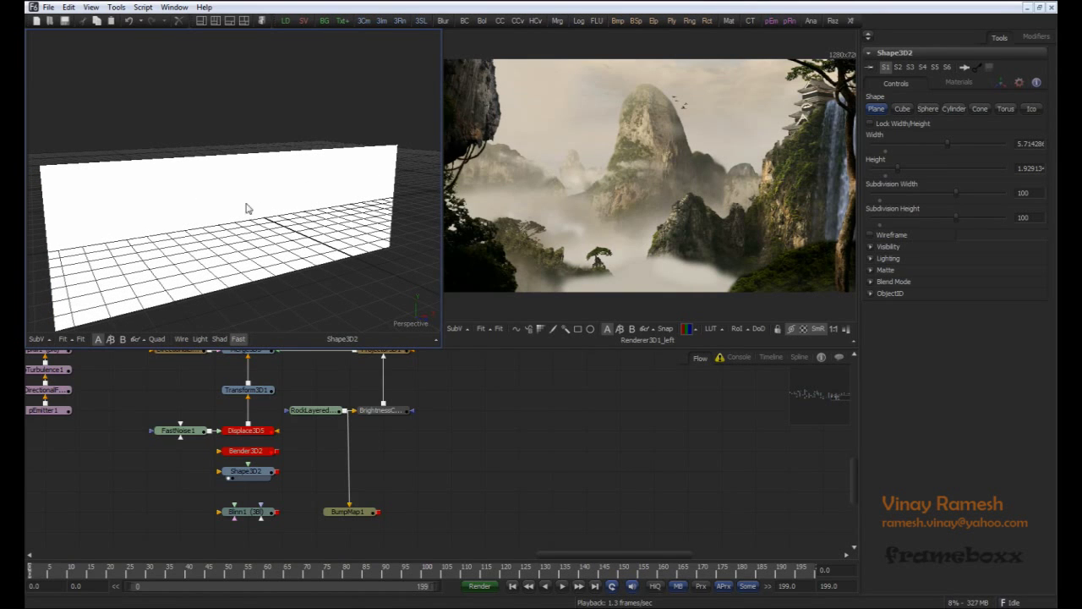
pyautogui.moveTo(196, 239); pyautogui.dragTo(191, 226)
# Step: Connect Shape3D2 to Bender3D2 and examine the bent plane with lighting enabled and the bender's settings shown
pyautogui.moveTo(277, 472); pyautogui.dragTo(262, 452)
pyautogui.moveTo(355, 245); pyautogui.dragTo(267, 228)
pyautogui.click(200, 339)
pyautogui.moveTo(229, 273)
pyautogui.mouseDown()
pyautogui.moveTo(225, 240)
pyautogui.moveTo(235, 261)
pyautogui.mouseUp()
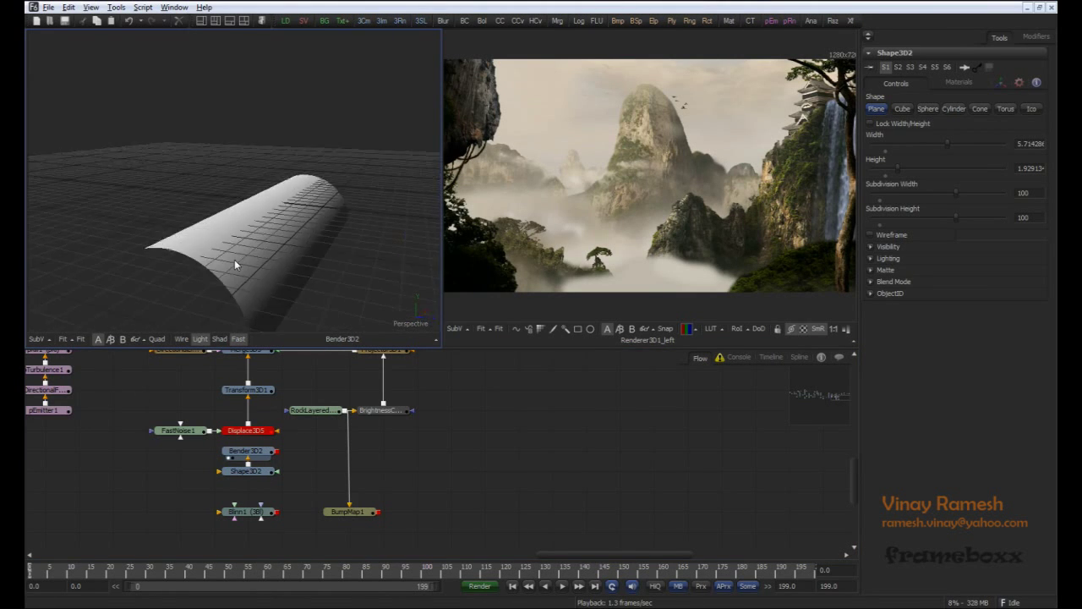
pyautogui.click(243, 449)
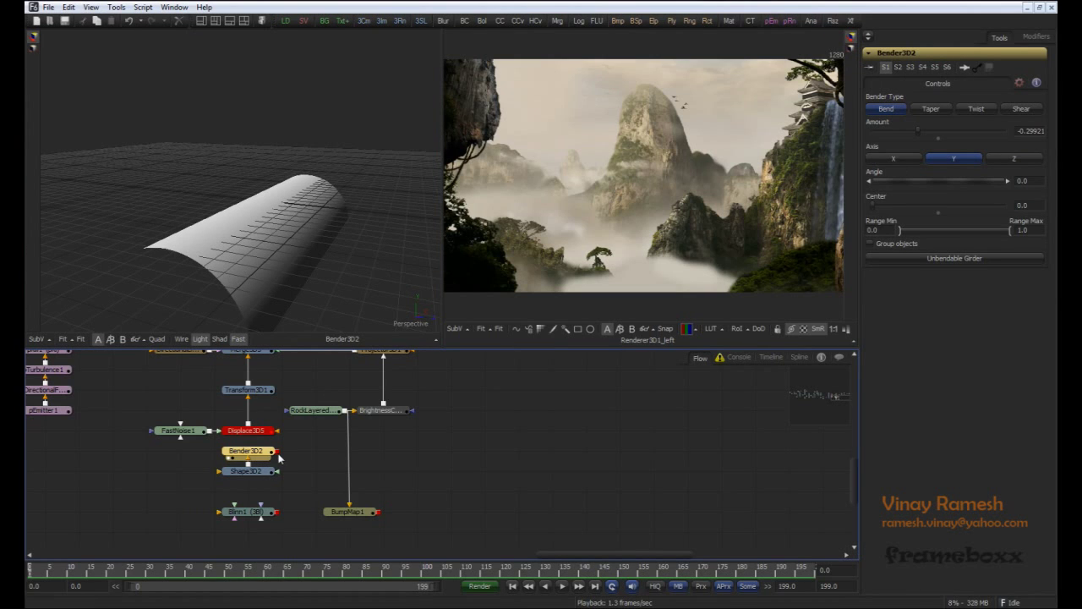
pyautogui.moveTo(273, 244); pyautogui.dragTo(255, 258)
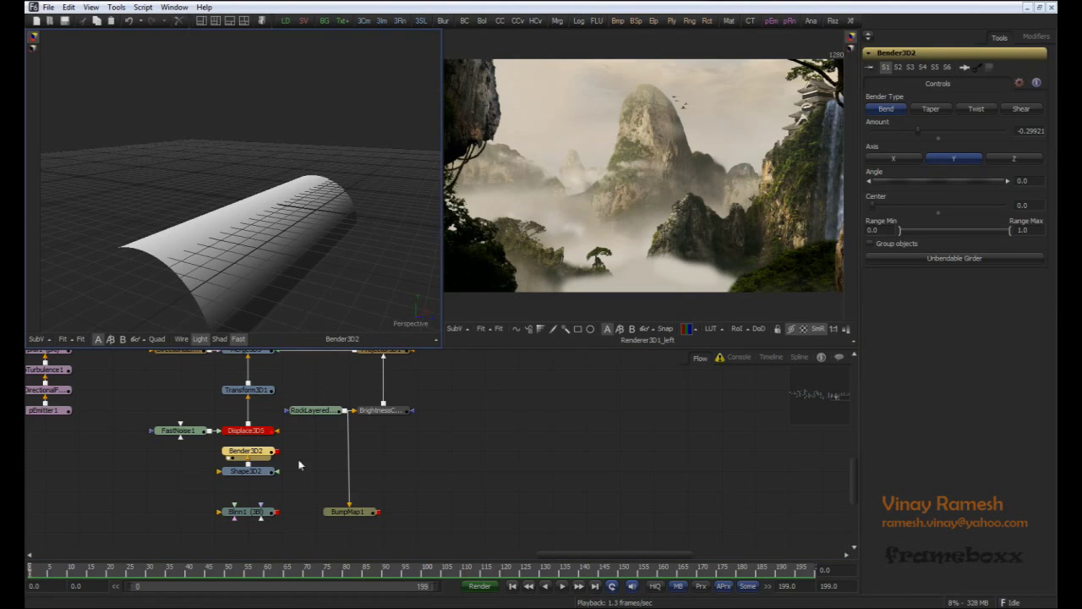
# Step: Connect Bender3D2 to Displace3D5 and view the displaced surface in perspective
pyautogui.click(245, 430)
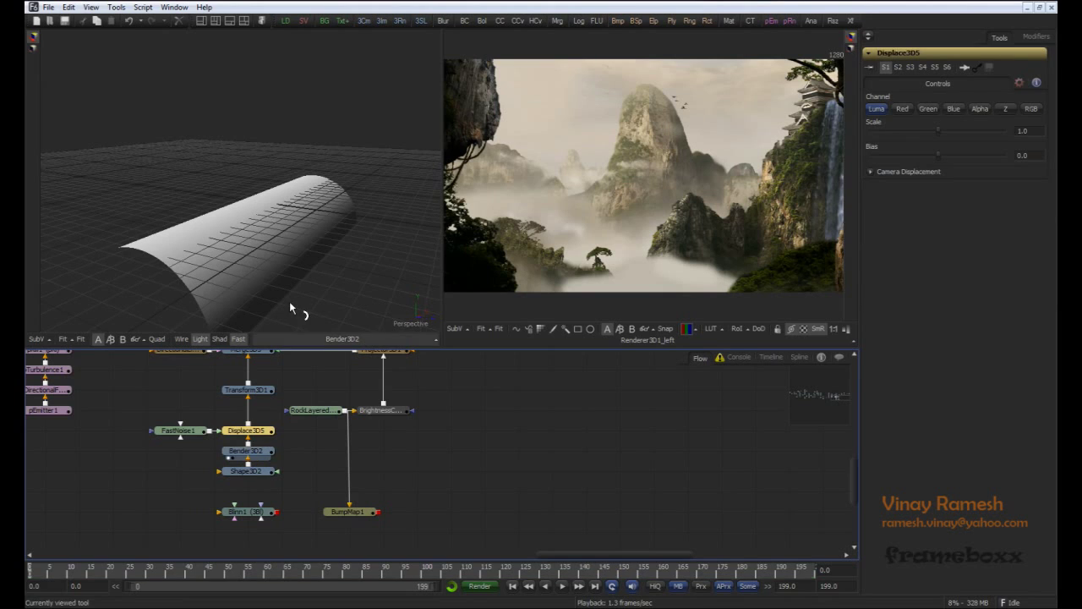
pyautogui.moveTo(254, 431); pyautogui.dragTo(258, 258)
pyautogui.moveTo(259, 258); pyautogui.dragTo(211, 228)
# Step: Set FastNoise1's contrast to about 2.59 to soften the surface displacement
pyautogui.click(189, 435)
pyautogui.moveTo(222, 292); pyautogui.dragTo(279, 292)
pyautogui.click(183, 432)
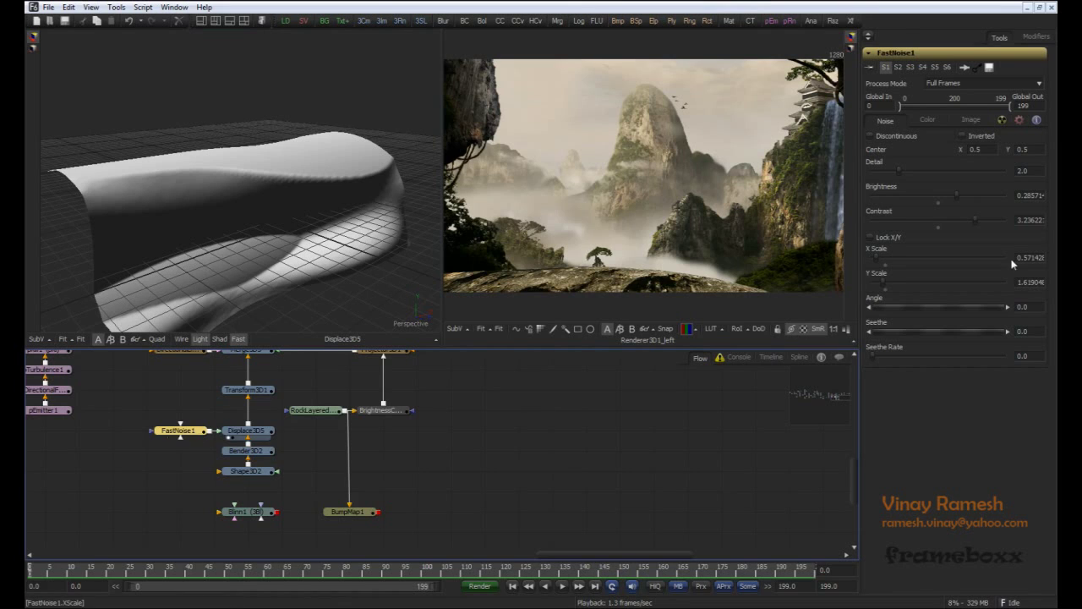
pyautogui.moveTo(976, 222)
pyautogui.mouseDown()
pyautogui.moveTo(951, 224)
pyautogui.moveTo(965, 227)
pyautogui.mouseUp()
# Step: View Transform3D1 in perspective and examine the repositioned displaced surface
pyautogui.moveTo(292, 376); pyautogui.dragTo(332, 234)
pyautogui.moveTo(289, 407); pyautogui.dragTo(301, 410)
pyautogui.click(301, 410)
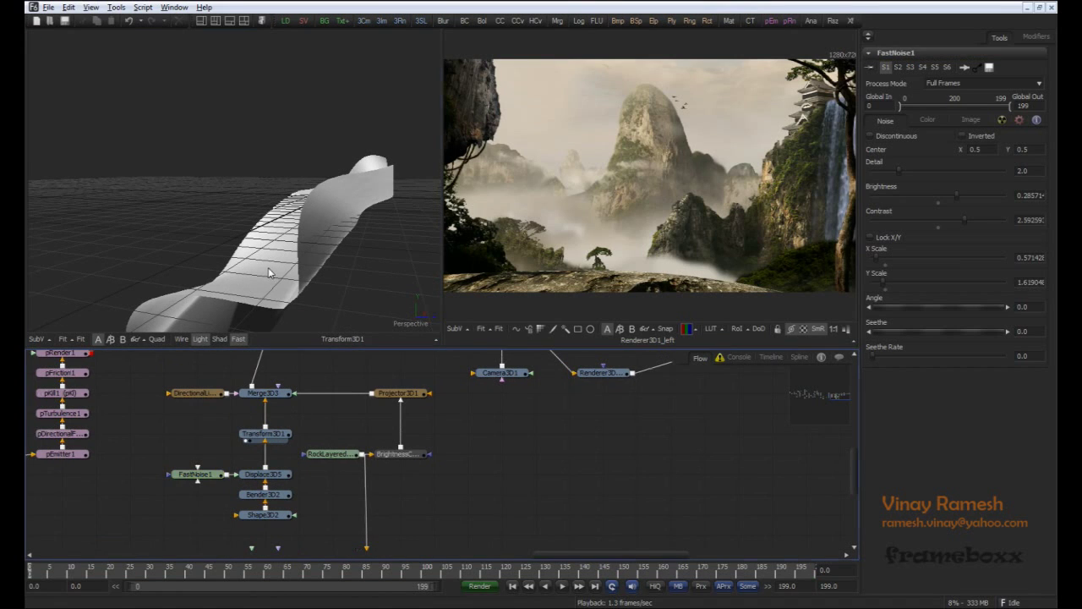
pyautogui.moveTo(283, 288); pyautogui.dragTo(305, 285)
# Step: View Merge3D3 in perspective and examine the texture projection with Projector3D1's settings shown
pyautogui.moveTo(311, 377); pyautogui.dragTo(286, 283)
pyautogui.moveTo(279, 275); pyautogui.dragTo(180, 231)
pyautogui.moveTo(340, 389); pyautogui.dragTo(292, 401)
pyautogui.click(366, 423)
pyautogui.moveTo(303, 273); pyautogui.dragTo(260, 263)
pyautogui.moveTo(280, 312); pyautogui.dragTo(263, 306)
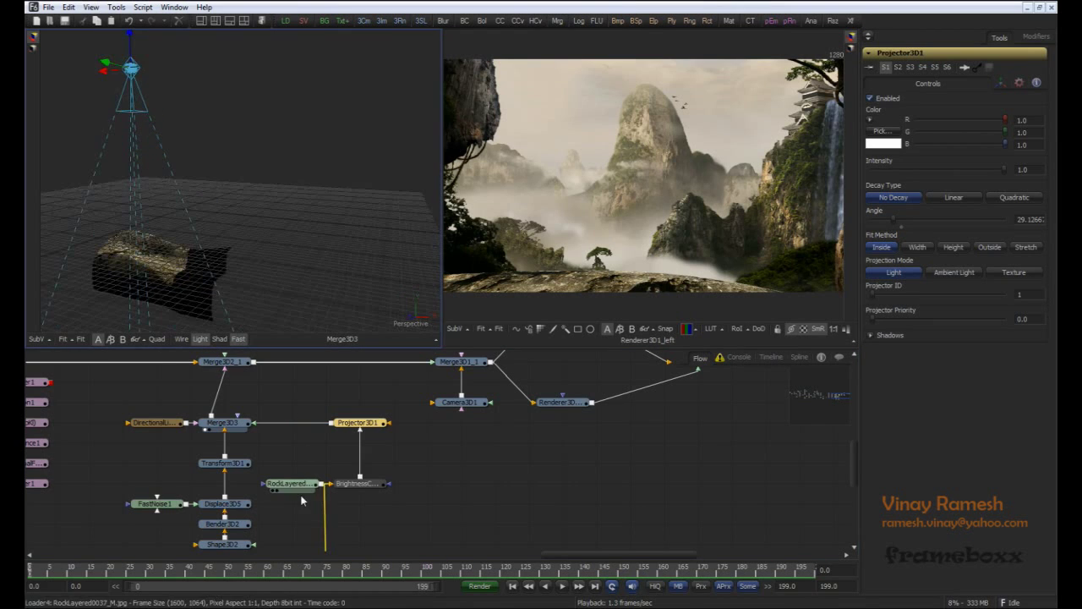
# Step: View the RockLayered0037_M.jpg rock texture in the second viewer, fitted to the view
pyautogui.click(292, 484)
pyautogui.press('2')
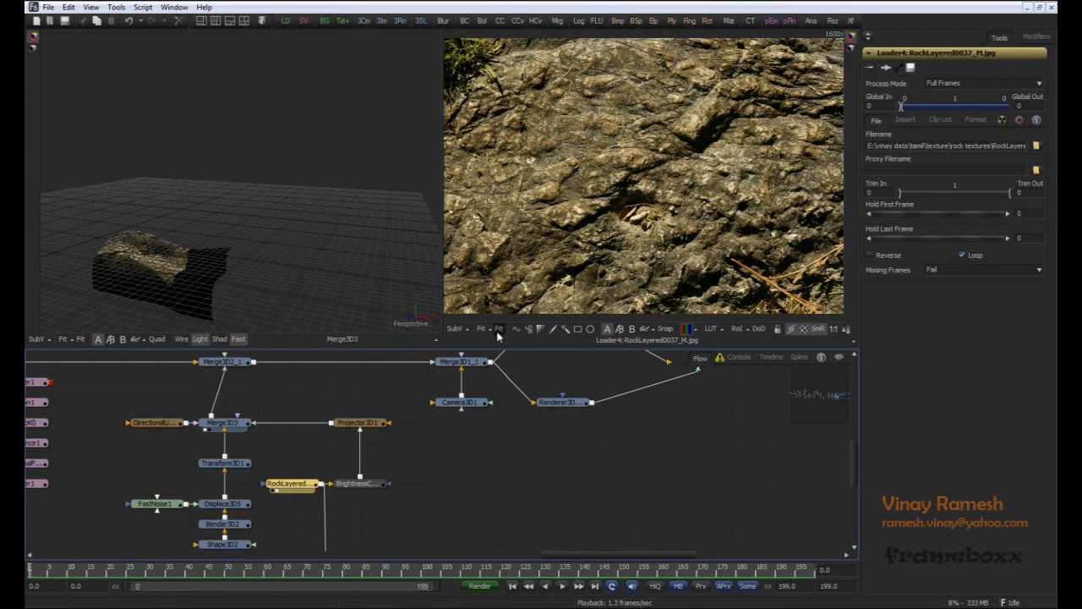
pyautogui.click(327, 462)
pyautogui.moveTo(327, 459); pyautogui.dragTo(332, 470)
pyautogui.moveTo(244, 261); pyautogui.dragTo(180, 255)
# Step: Show BrightnessContrast1's gain and gamma settings and examine the projected rock texture on the surface
pyautogui.click(259, 407)
pyautogui.click(230, 433)
pyautogui.click(364, 433)
pyautogui.moveTo(208, 213); pyautogui.dragTo(231, 219)
pyautogui.click(364, 493)
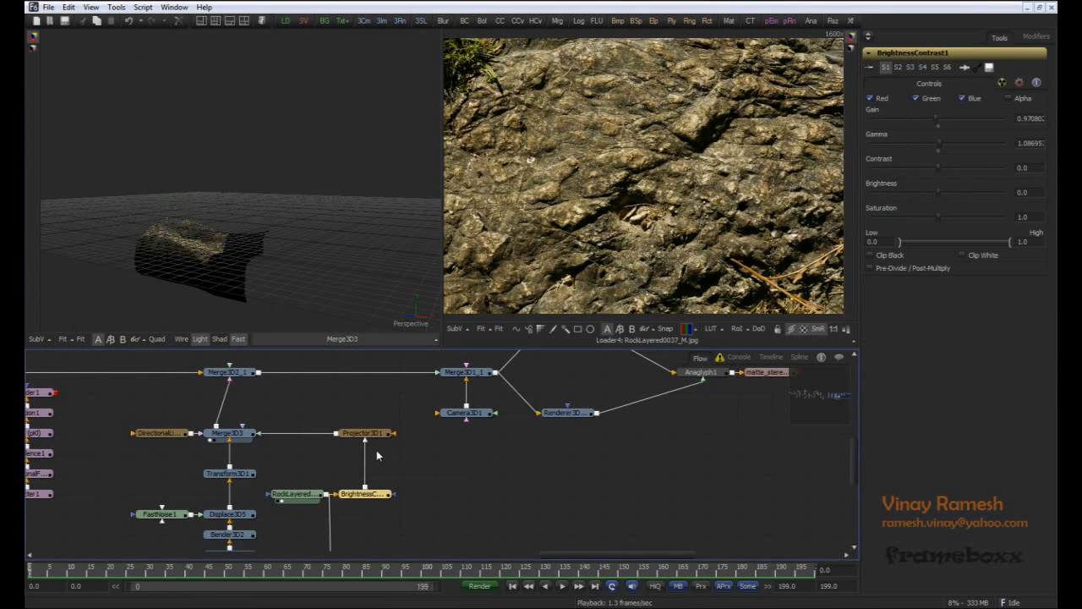
pyautogui.moveTo(152, 305); pyautogui.dragTo(188, 238)
pyautogui.scroll(3, 183, 281)
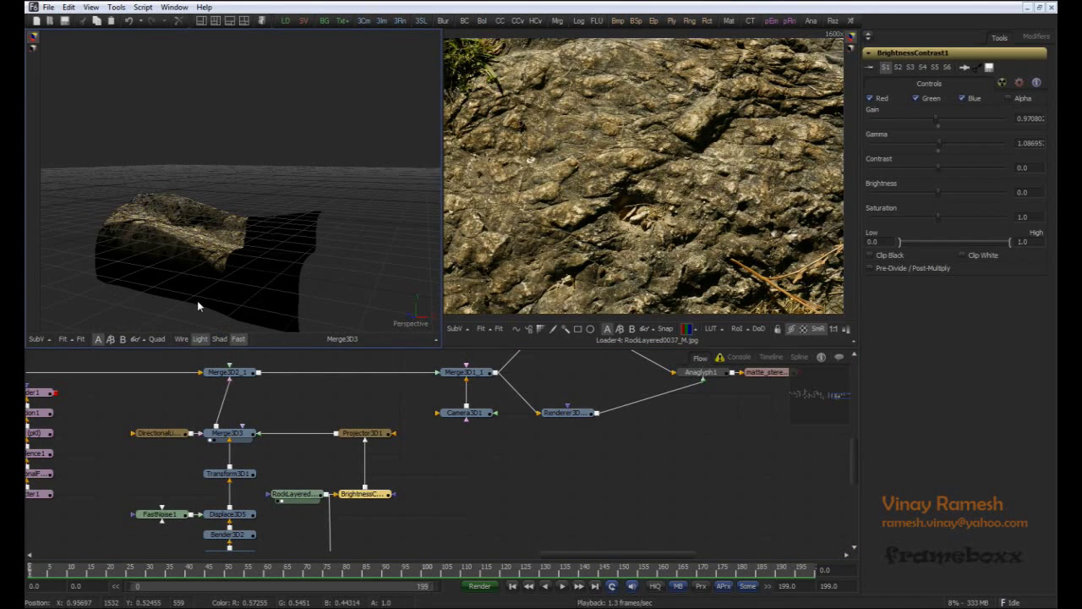
# Step: Move the DirectionalLight1 node farther from Merge3D3 and examine its settings and lighting on the rock
pyautogui.moveTo(302, 403); pyautogui.dragTo(334, 401)
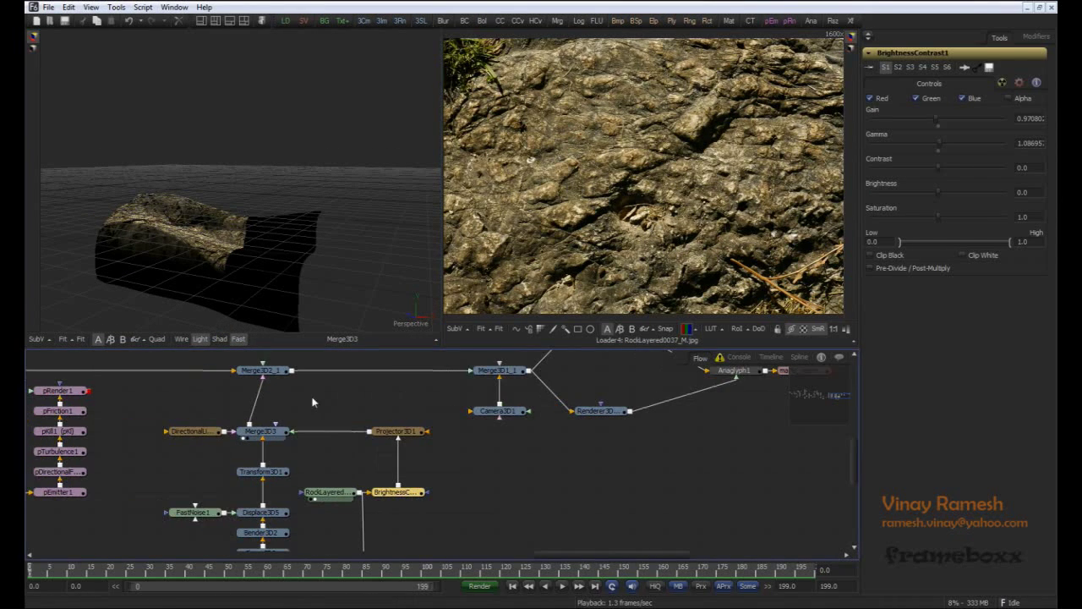
pyautogui.moveTo(207, 437); pyautogui.dragTo(179, 421)
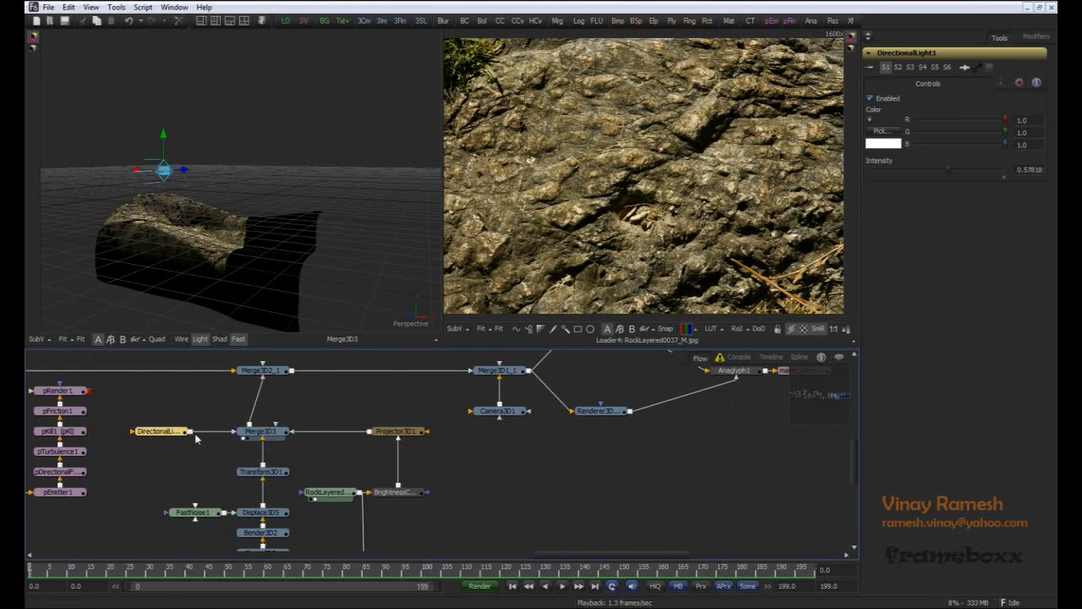
pyautogui.click(158, 414)
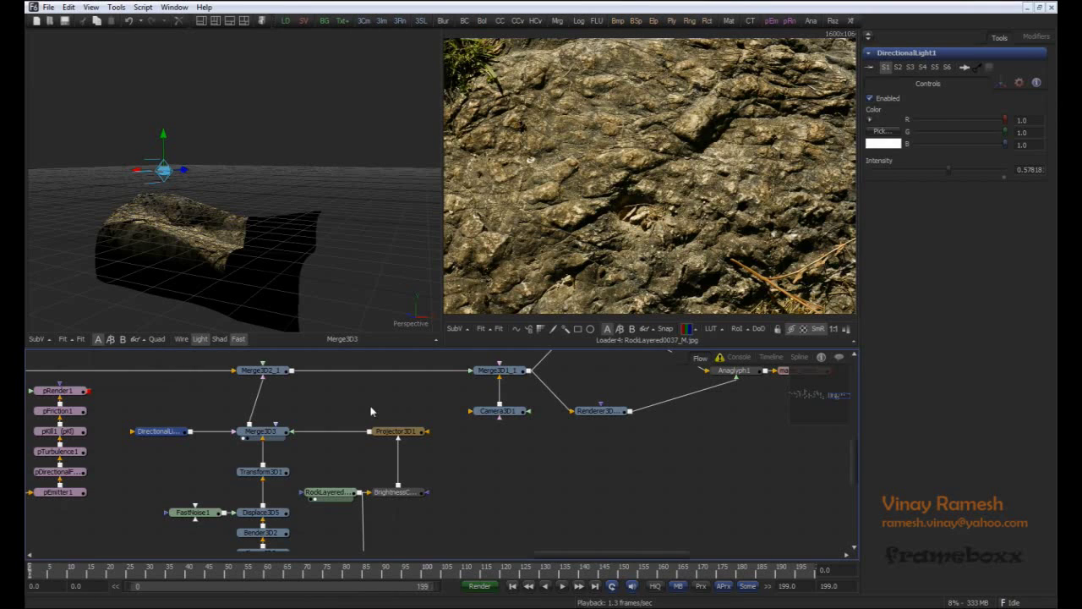
pyautogui.moveTo(221, 290); pyautogui.dragTo(193, 267)
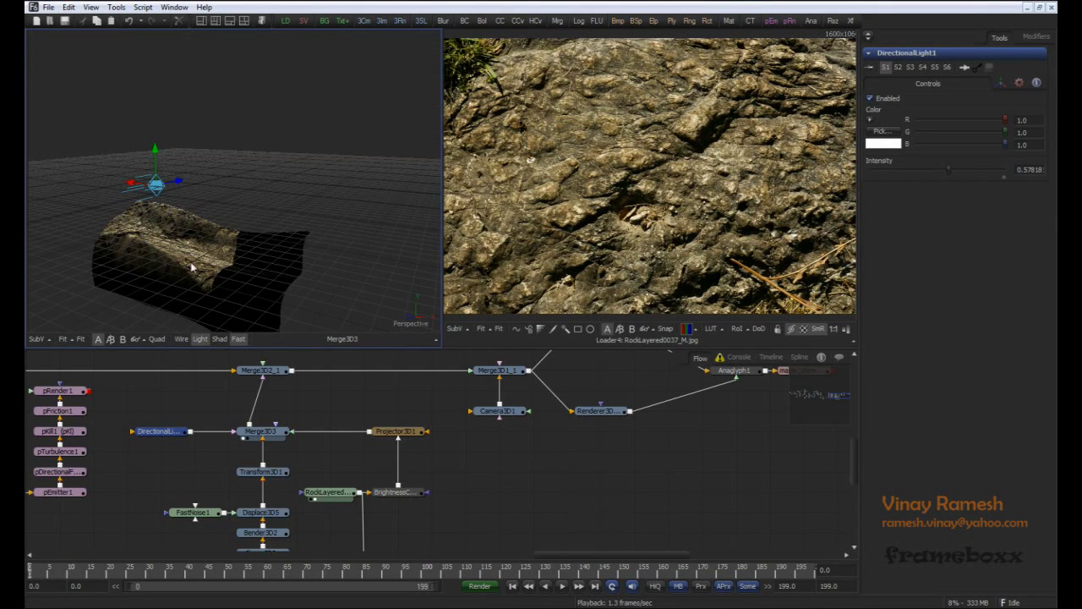
pyautogui.moveTo(317, 428); pyautogui.dragTo(310, 417)
pyautogui.moveTo(245, 269); pyautogui.dragTo(200, 262)
# Step: View BumpMap1 in the second viewer and set its height scale to about 6.05
pyautogui.moveTo(319, 450); pyautogui.dragTo(290, 386)
pyautogui.click(376, 513)
pyautogui.click(334, 521)
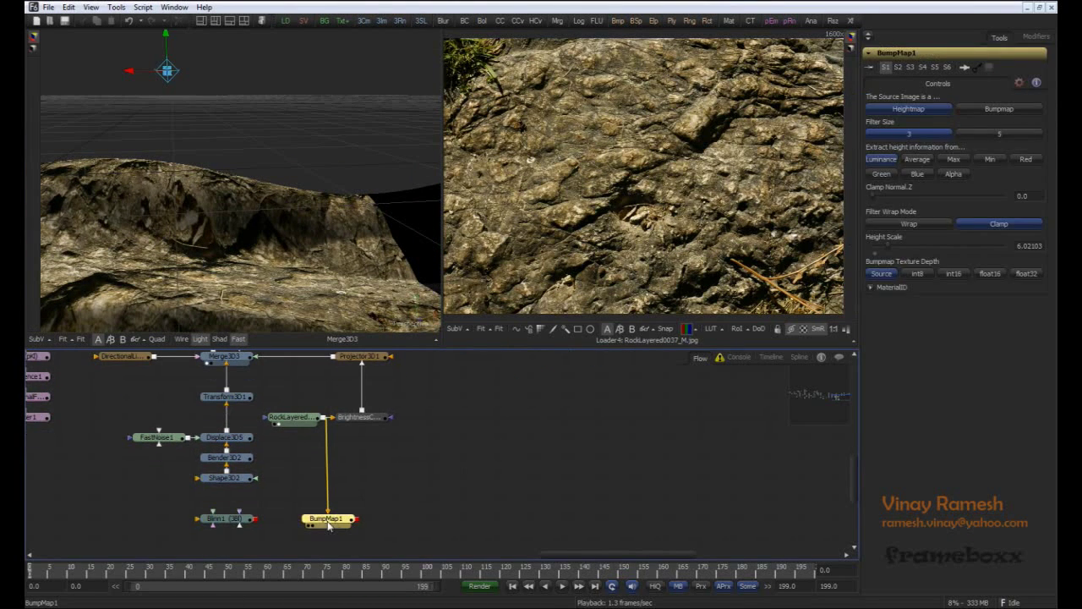
pyautogui.moveTo(330, 523); pyautogui.dragTo(548, 157)
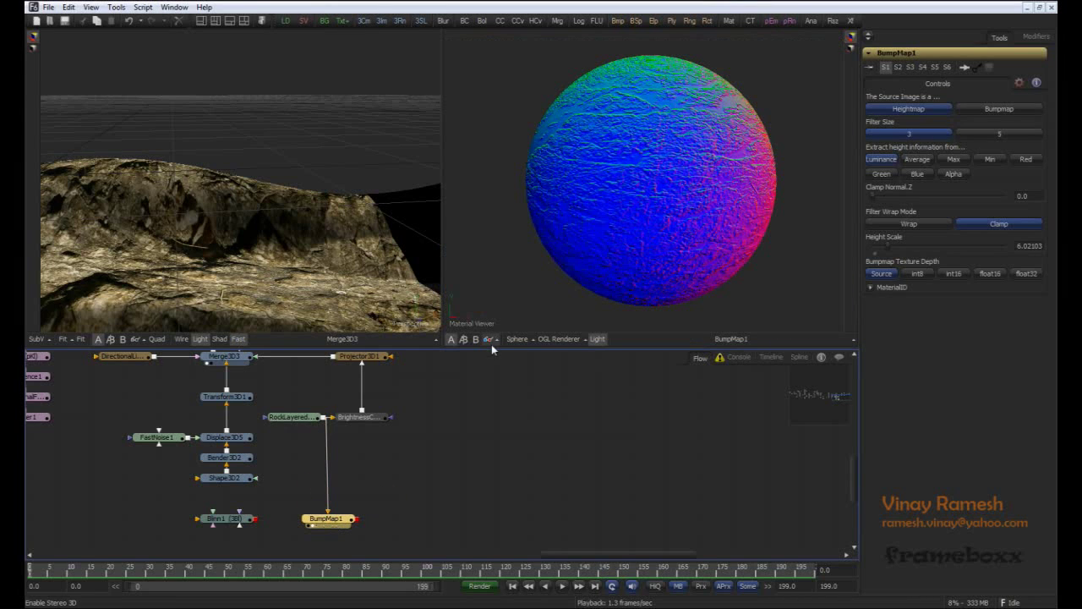
pyautogui.click(442, 465)
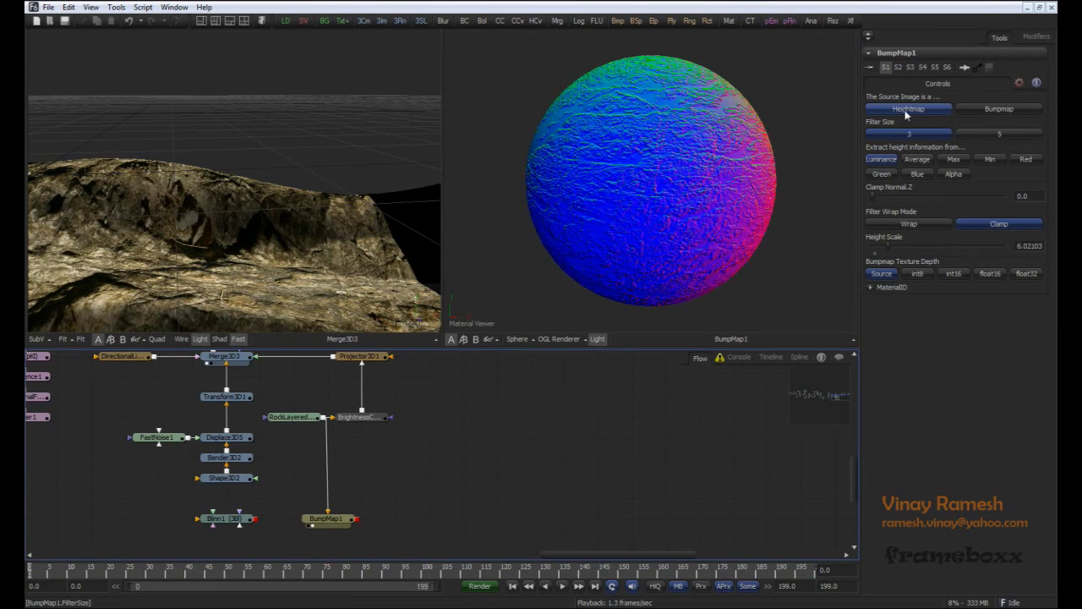
pyautogui.moveTo(888, 252); pyautogui.dragTo(888, 252)
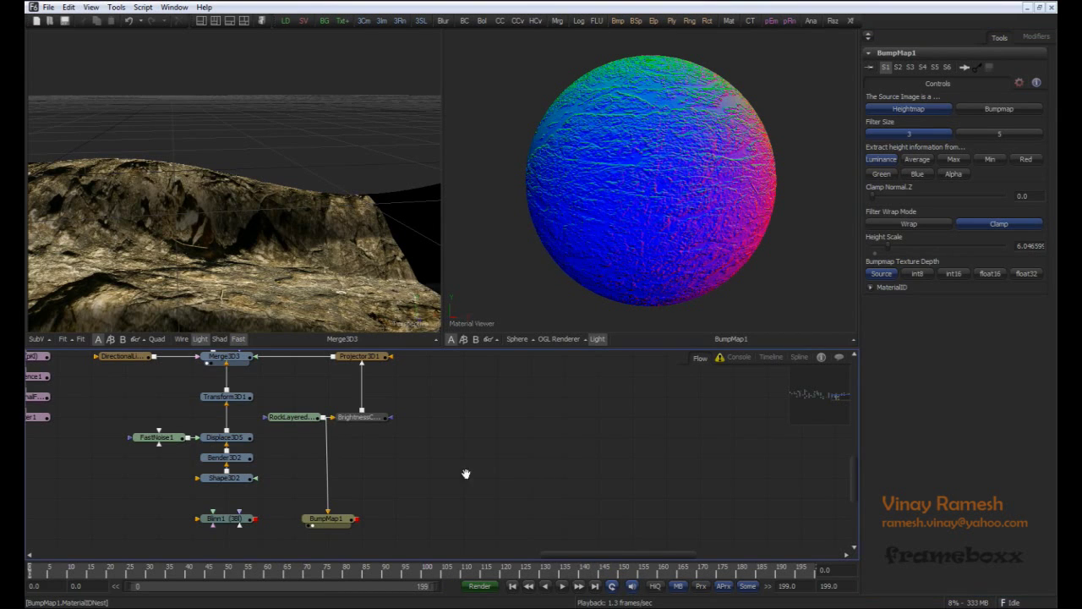
# Step: Position Blinn1 below Shape3D2 and connect BumpMap1 to it as the Bumpmap Material
pyautogui.moveTo(361, 482); pyautogui.dragTo(423, 464)
pyautogui.moveTo(349, 468); pyautogui.dragTo(350, 478)
pyautogui.moveTo(217, 251); pyautogui.dragTo(186, 237)
pyautogui.moveTo(303, 517); pyautogui.dragTo(299, 516)
pyautogui.click(300, 512)
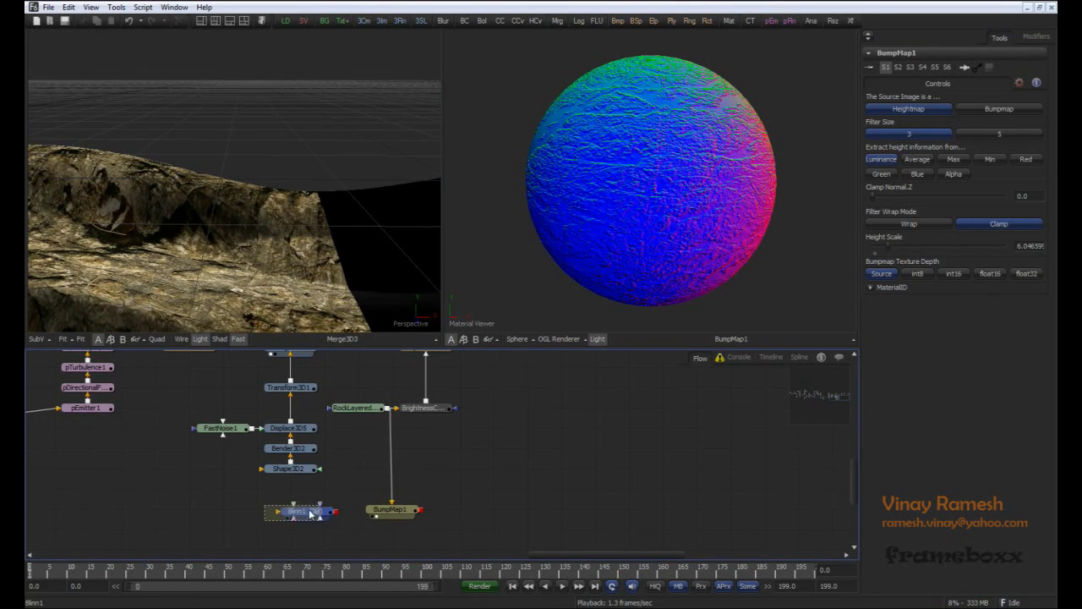
pyautogui.moveTo(422, 515); pyautogui.dragTo(309, 514)
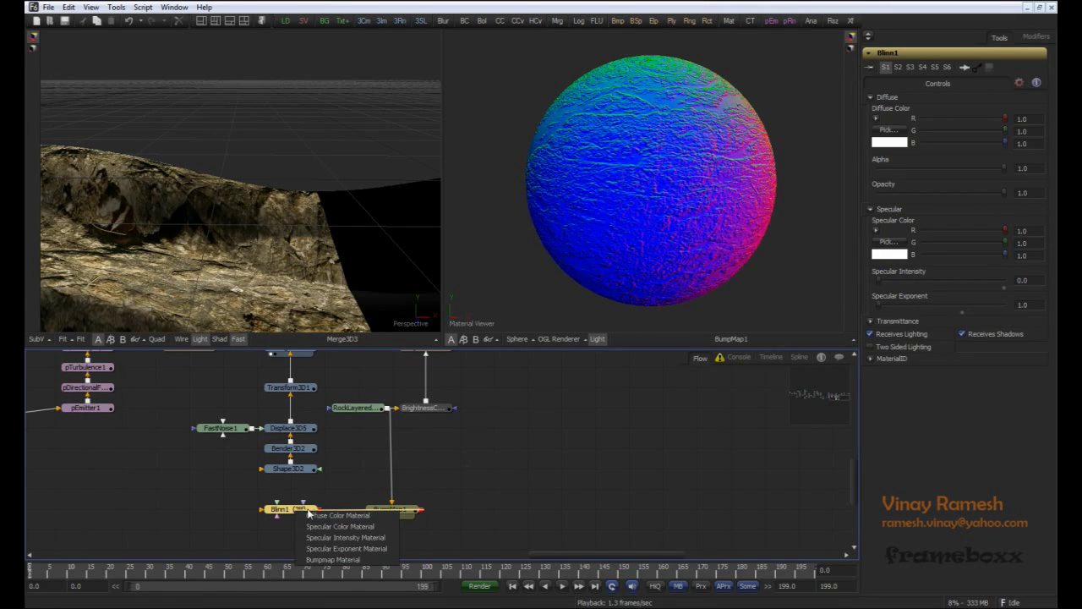
pyautogui.click(336, 559)
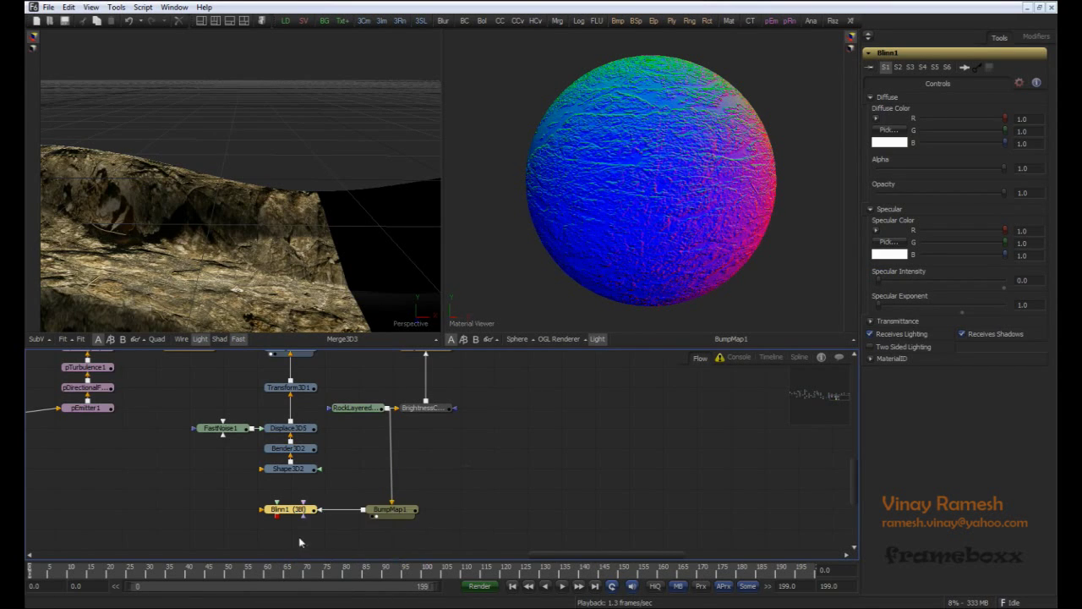
# Step: Connect Blinn1 to Shape3D2 as its material and examine the bumped rock surface with lighting enabled
pyautogui.moveTo(282, 500); pyautogui.dragTo(286, 471)
pyautogui.moveTo(216, 231); pyautogui.dragTo(251, 221)
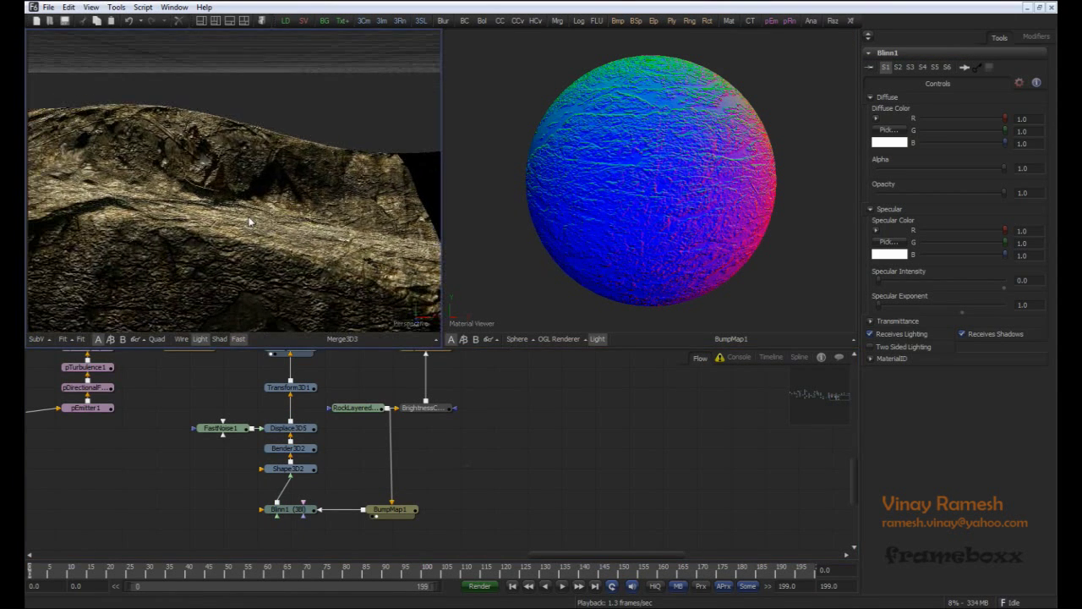
pyautogui.moveTo(200, 258); pyautogui.dragTo(213, 252)
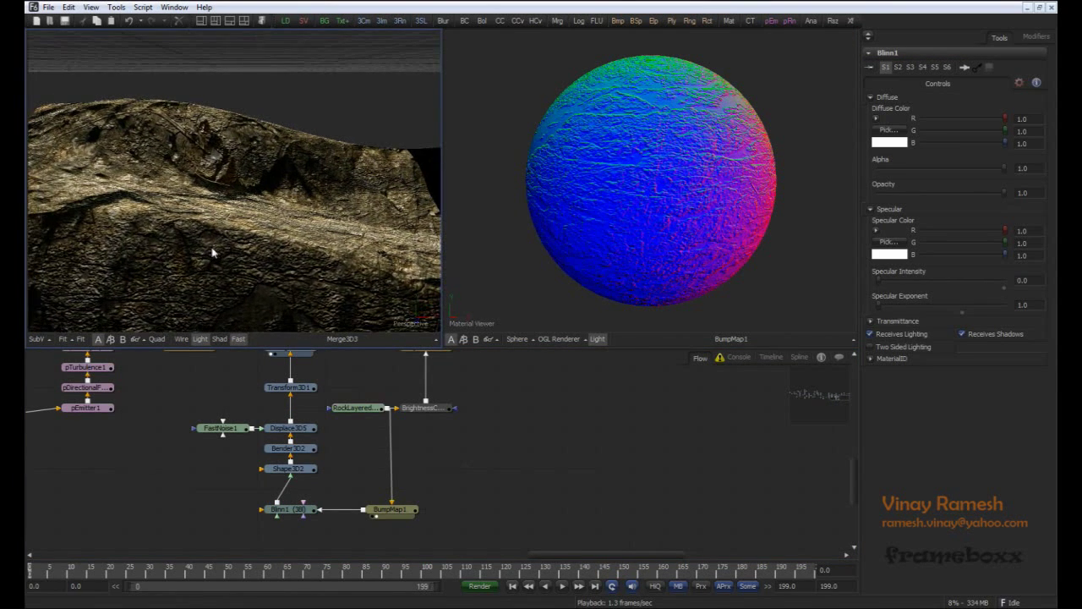
pyautogui.click(200, 339)
pyautogui.click(196, 339)
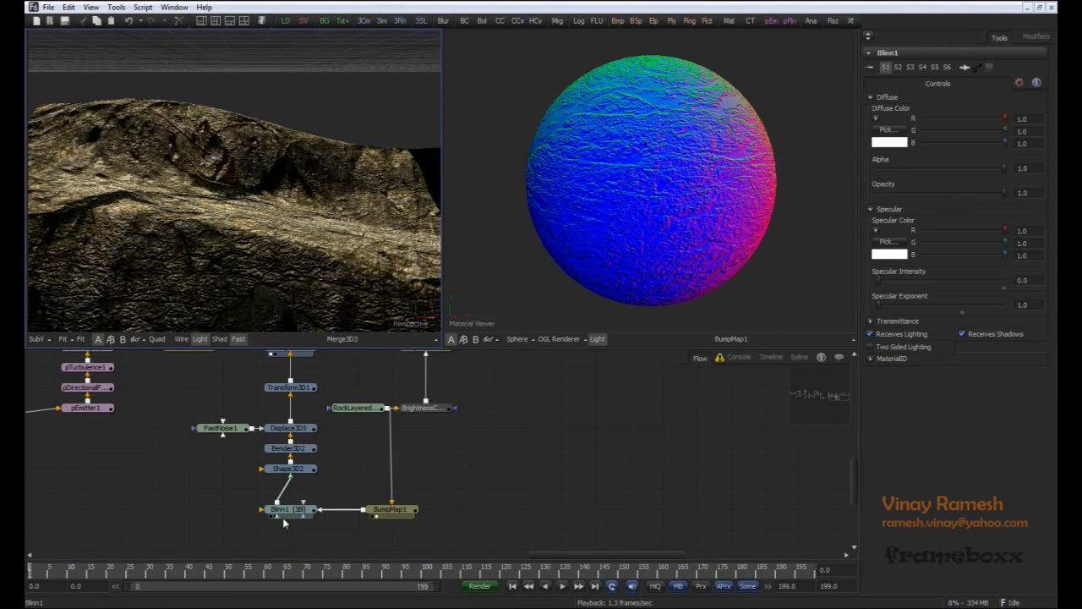
pyautogui.click(390, 510)
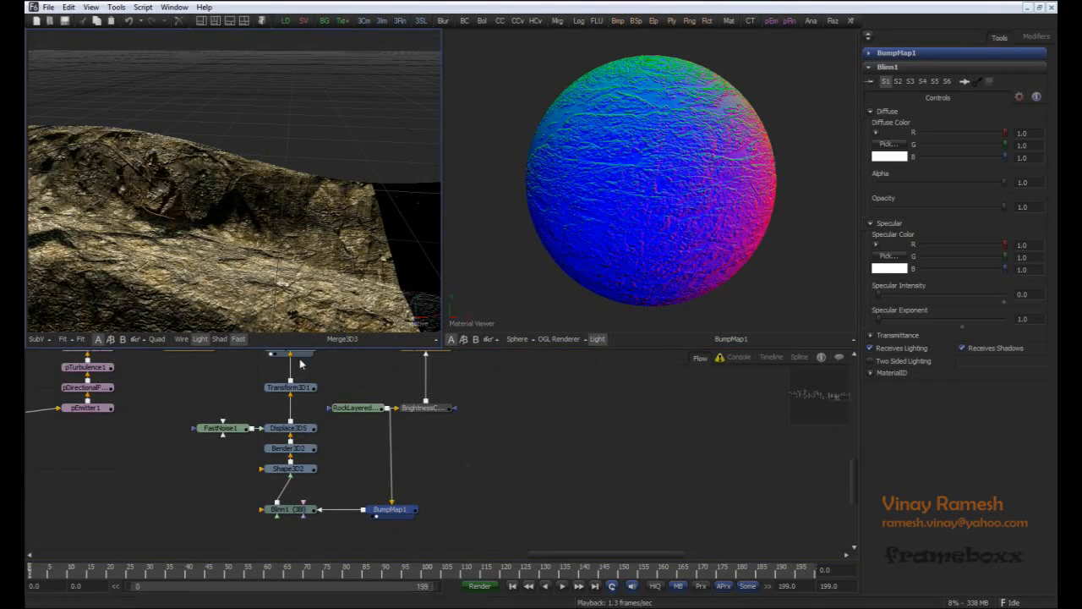
# Step: View Merge3D2_1 in a single enlarged viewer and examine the rock foreground together with the other scene layers
pyautogui.scroll(4, 337, 437)
pyautogui.moveTo(291, 372); pyautogui.dragTo(287, 273)
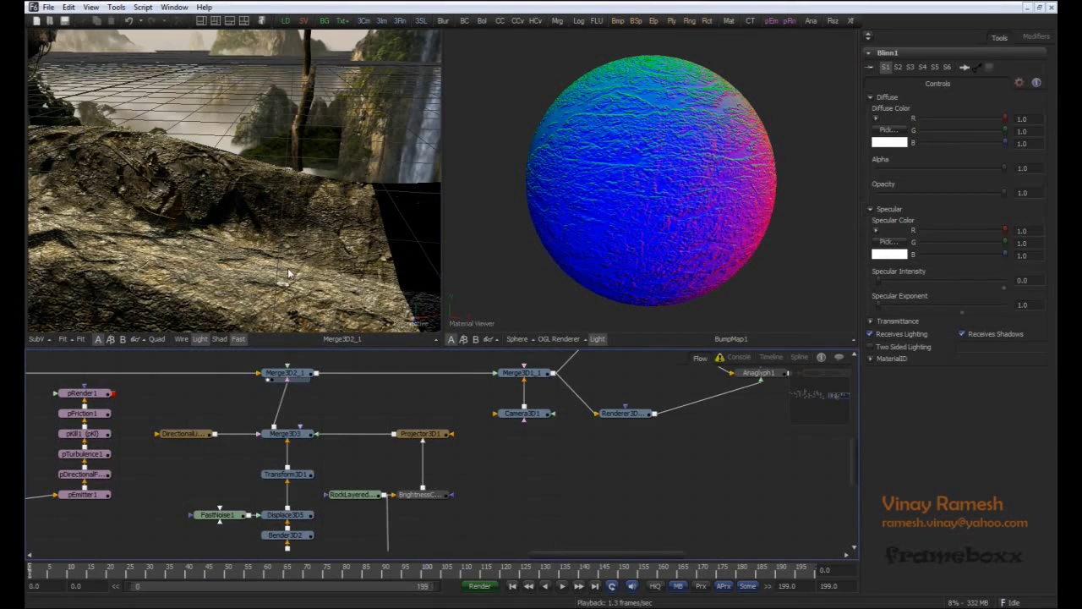
pyautogui.click(201, 20)
pyautogui.moveTo(365, 159); pyautogui.dragTo(319, 180)
# Step: View Merge3D1_1 and the rendered output of Renderer3D1_left in the viewer
pyautogui.moveTo(464, 391); pyautogui.dragTo(316, 431)
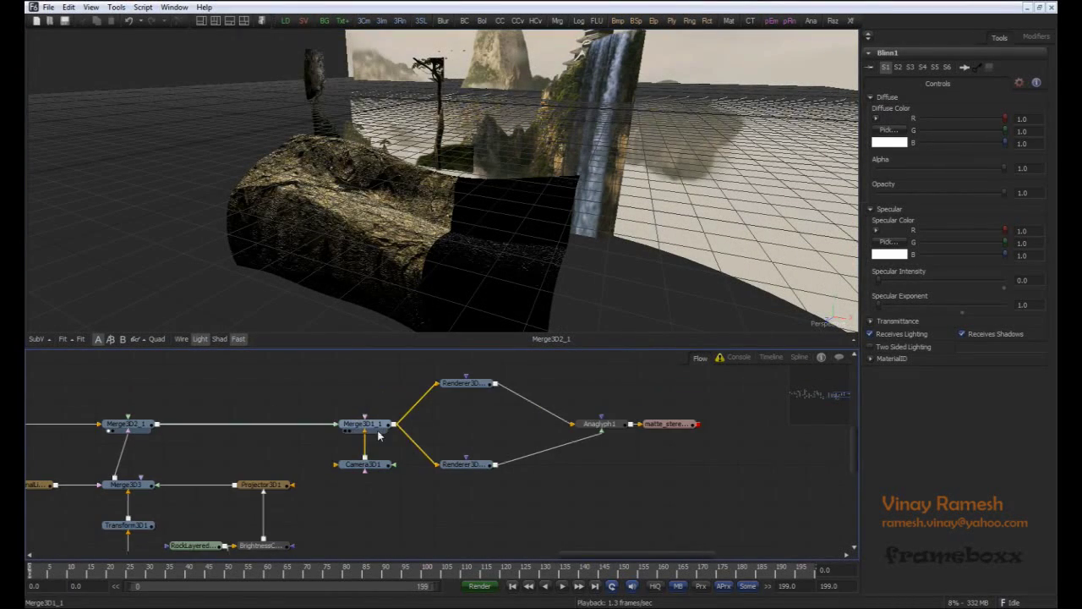
pyautogui.moveTo(377, 408); pyautogui.dragTo(456, 249)
pyautogui.moveTo(470, 386); pyautogui.dragTo(450, 230)
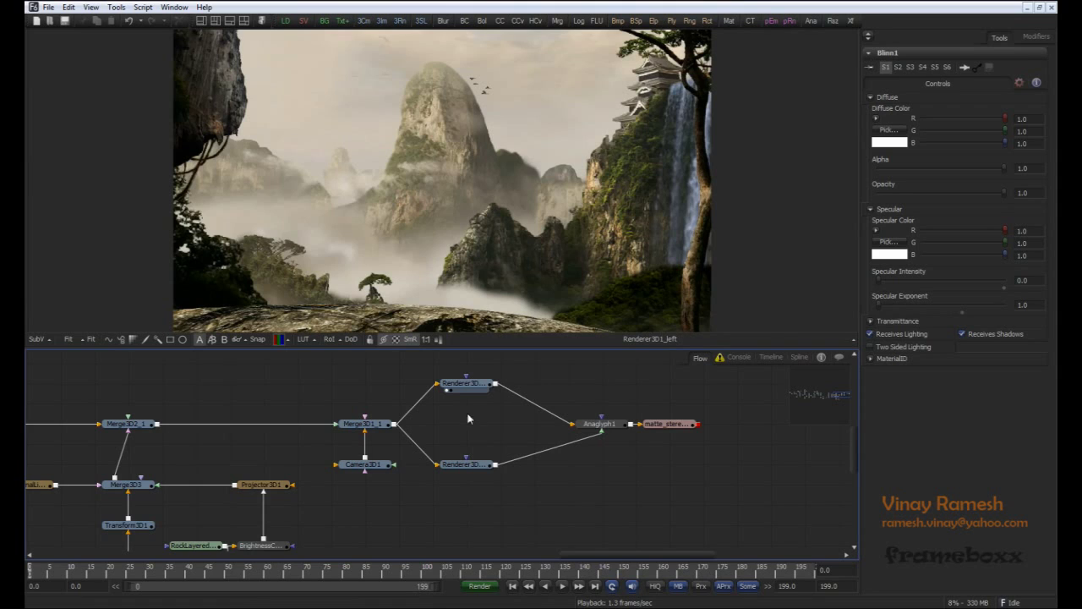
# Step: Examine the camera, eye, renderer type and lighting settings of Renderer3D1_left and Renderer3D1_Right
pyautogui.click(462, 385)
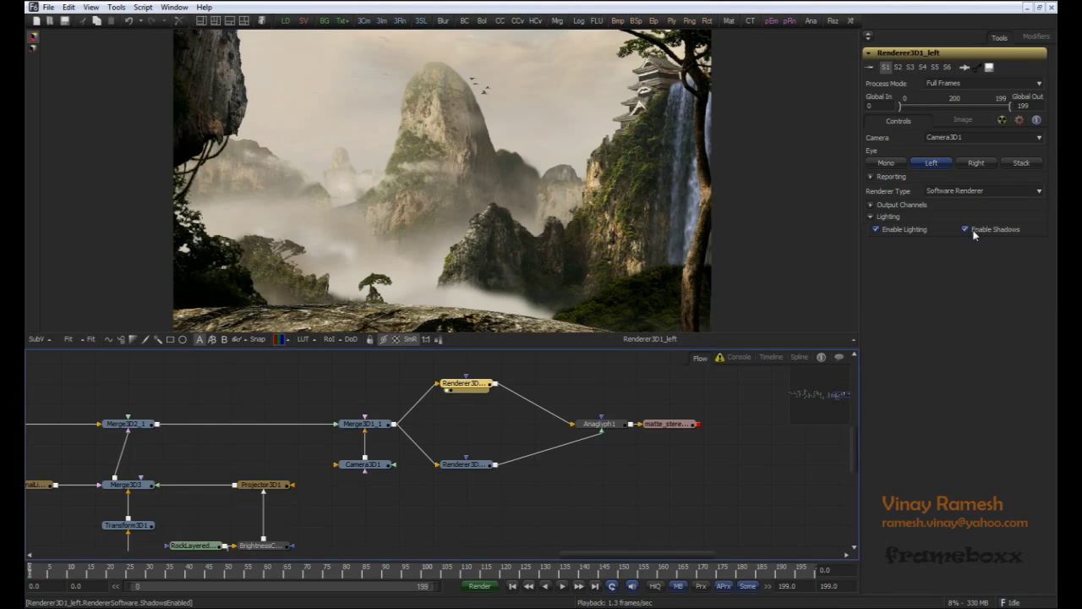
pyautogui.moveTo(497, 416); pyautogui.dragTo(459, 368)
pyautogui.click(463, 383)
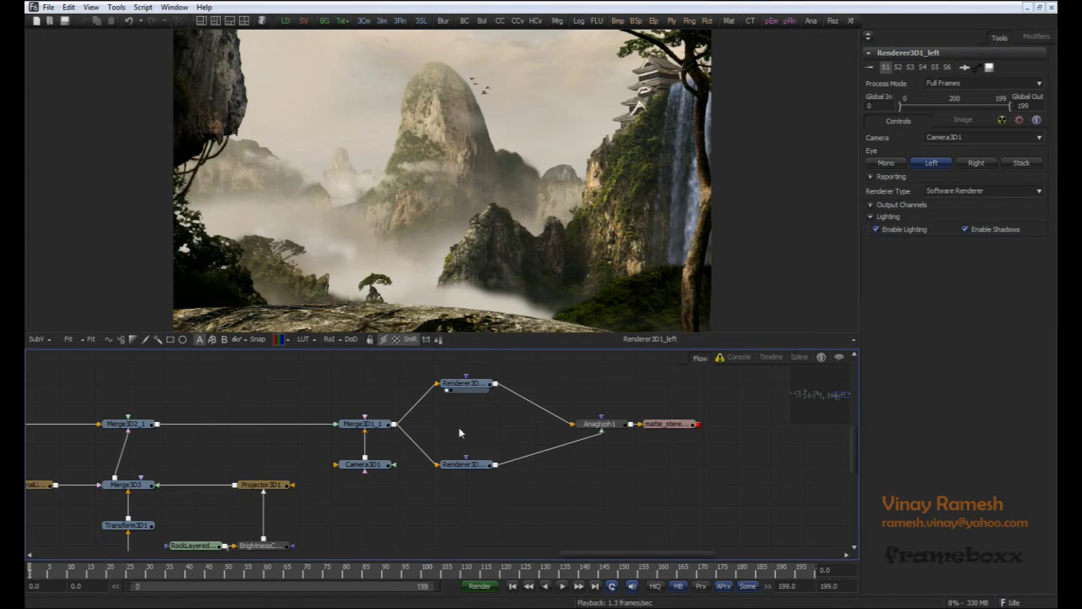
pyautogui.click(479, 386)
pyautogui.click(451, 403)
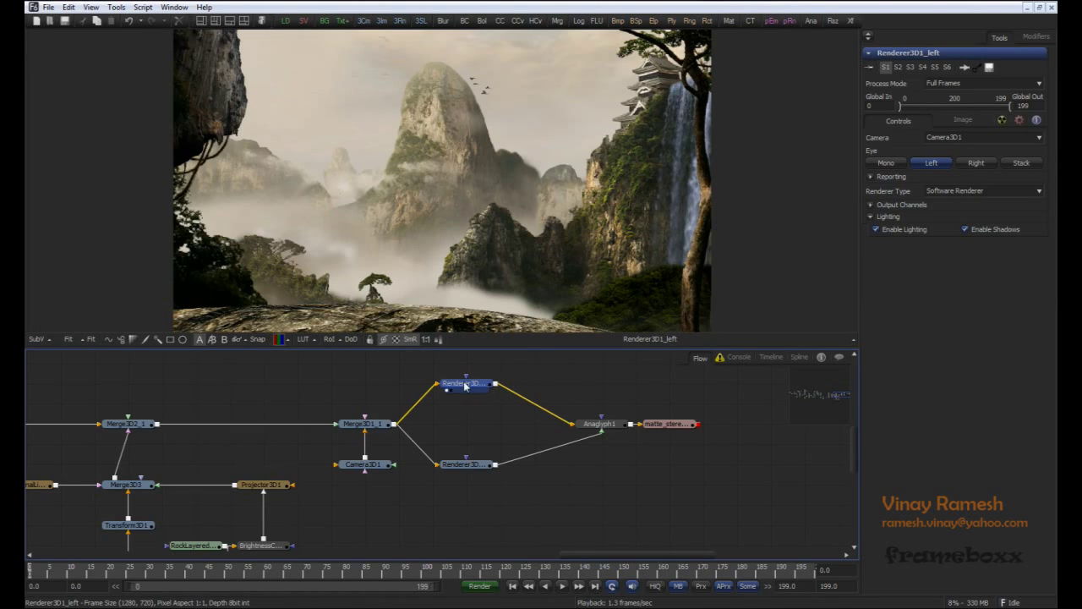
pyautogui.click(468, 387)
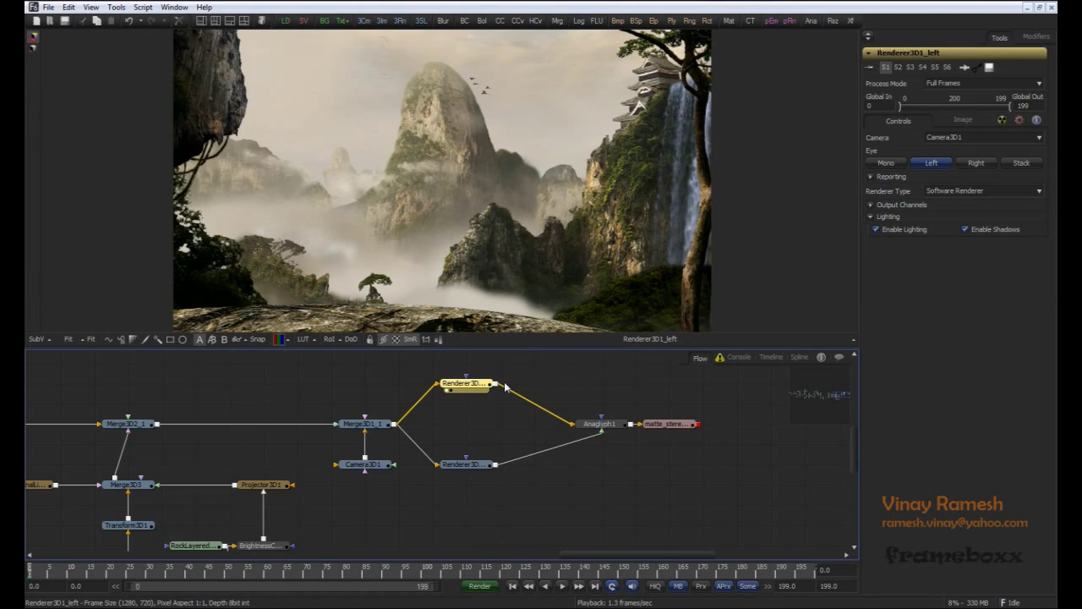
pyautogui.click(464, 464)
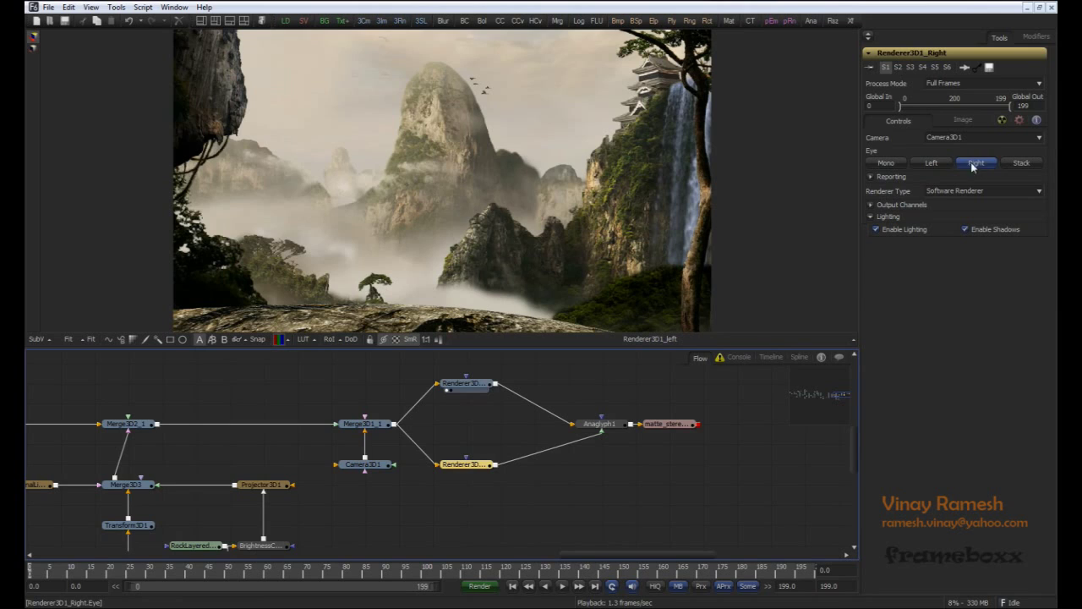
pyautogui.click(471, 425)
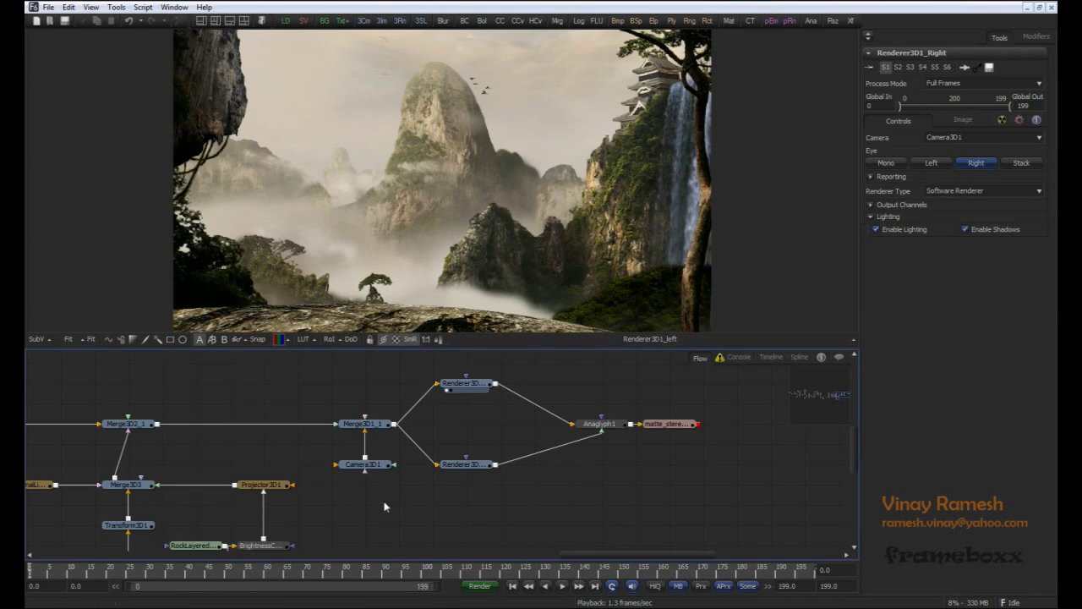
# Step: Examine Camera3D1's eye separation and convergence distance controls
pyautogui.click(380, 468)
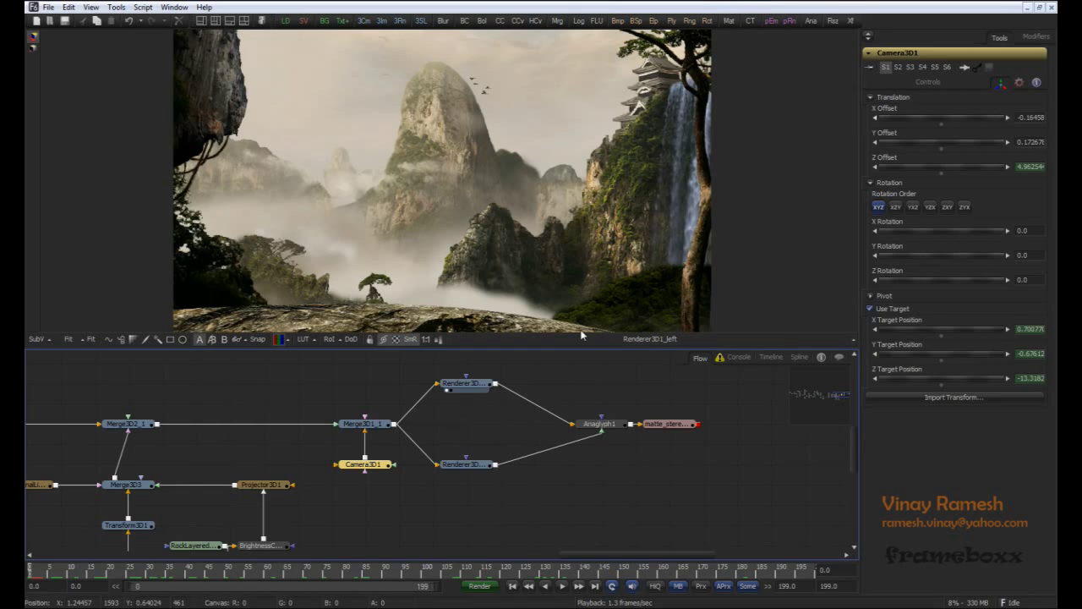
pyautogui.click(926, 83)
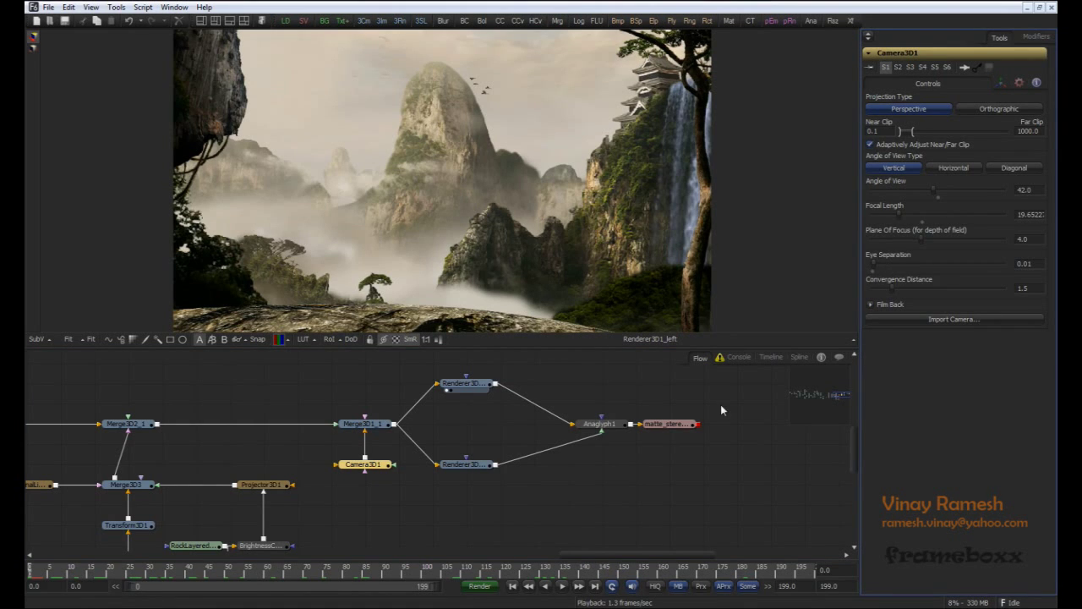
# Step: Switch to two viewers and compare the Renderer3D1_left and Renderer3D1_Right outputs side by side
pyautogui.moveTo(634, 486); pyautogui.dragTo(559, 498)
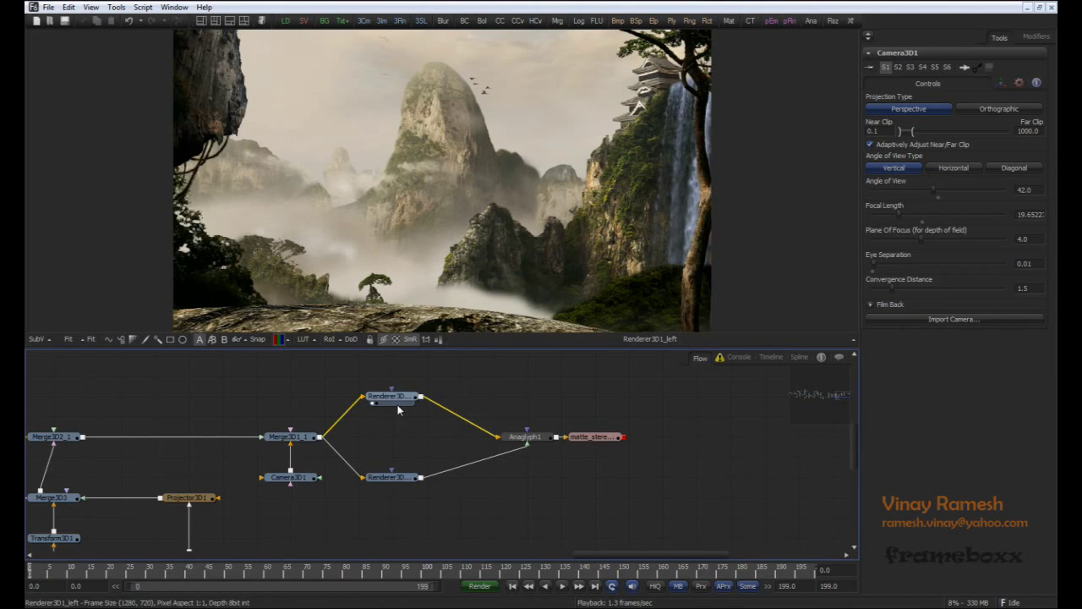
pyautogui.click(216, 21)
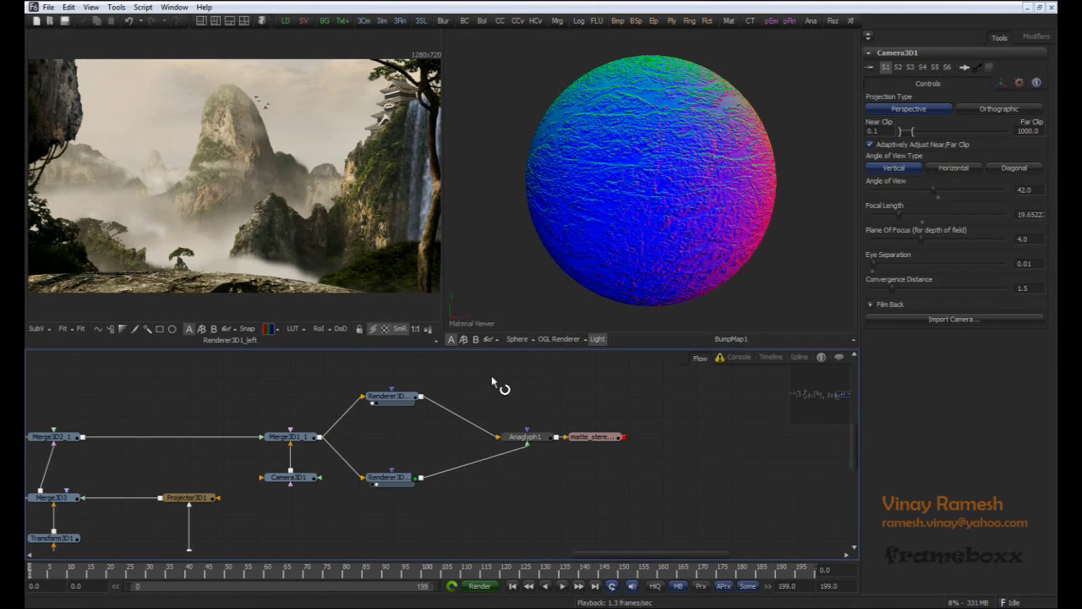
# Step: Open Anaglyph1's settings and view its output in a single viewer at full screen
pyautogui.click(528, 439)
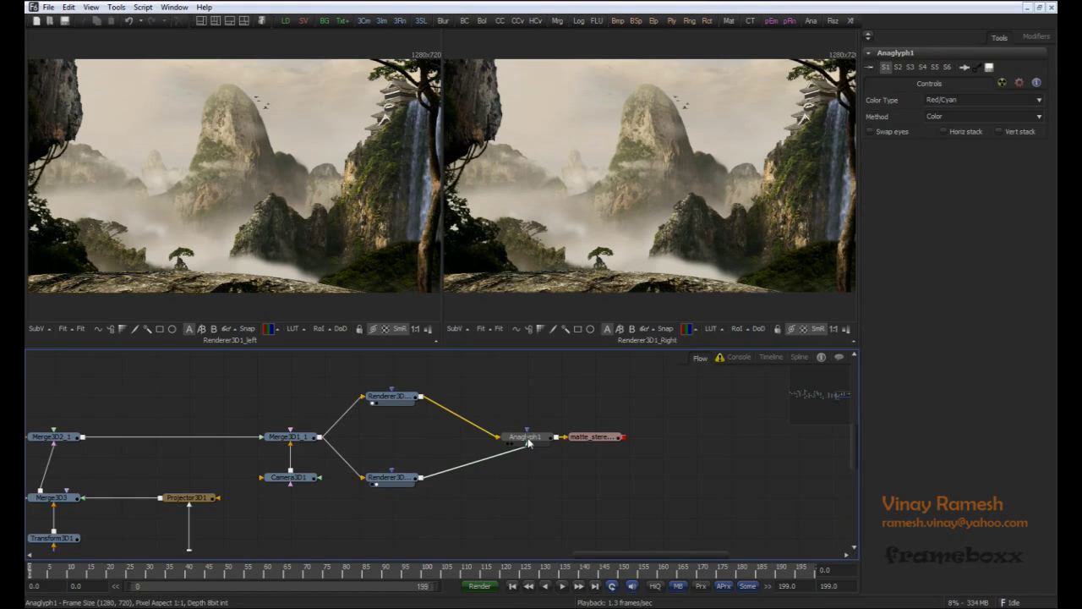
pyautogui.moveTo(519, 425); pyautogui.dragTo(458, 407)
pyautogui.moveTo(498, 464); pyautogui.dragTo(498, 465)
pyautogui.click(394, 406)
pyautogui.moveTo(433, 413); pyautogui.dragTo(265, 127)
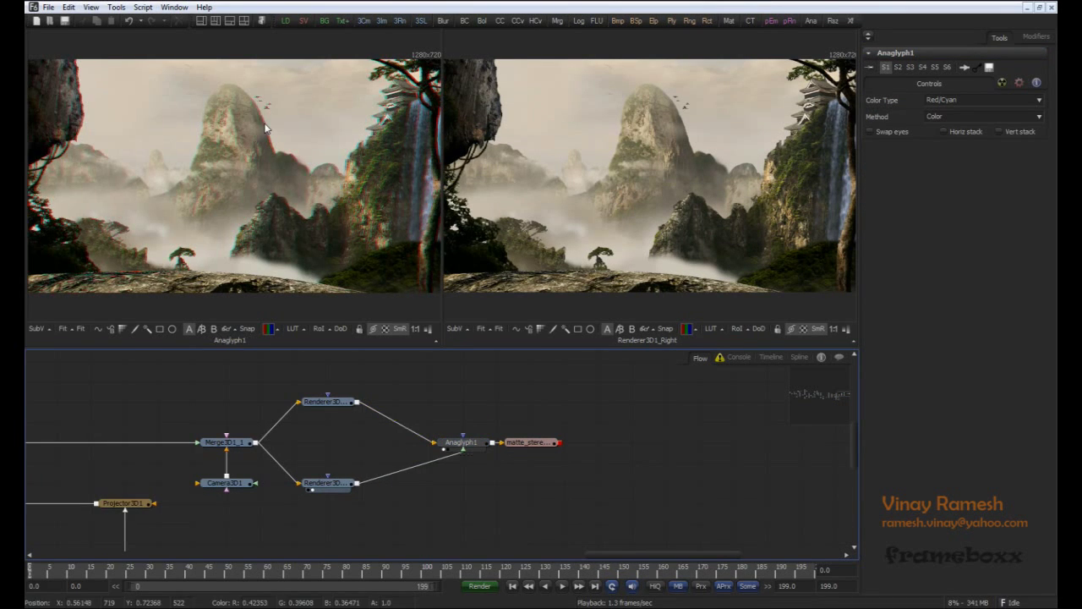
pyautogui.click(206, 22)
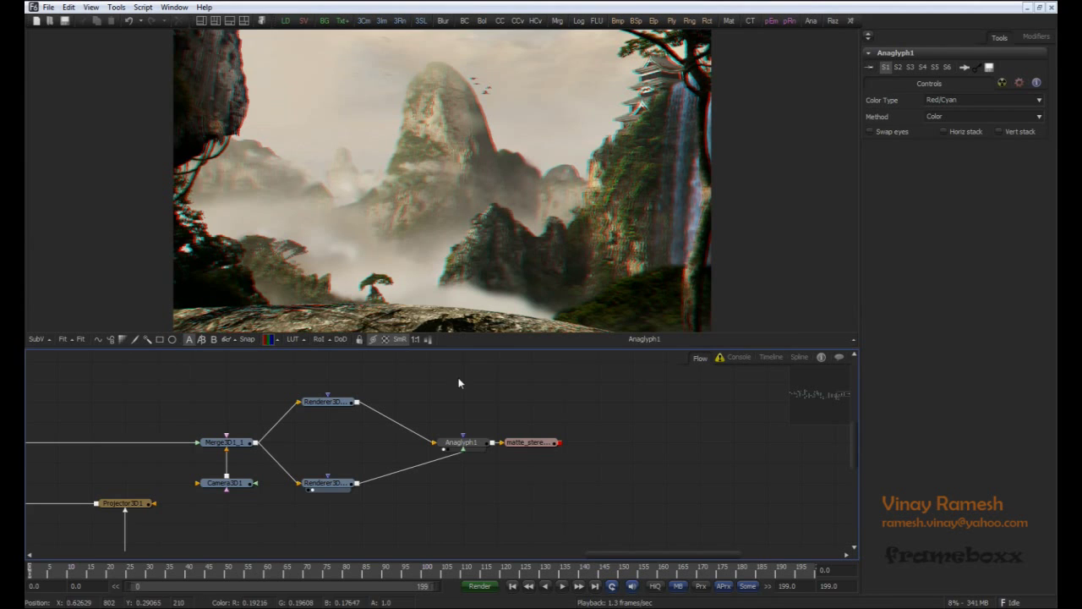
pyautogui.press('F4')
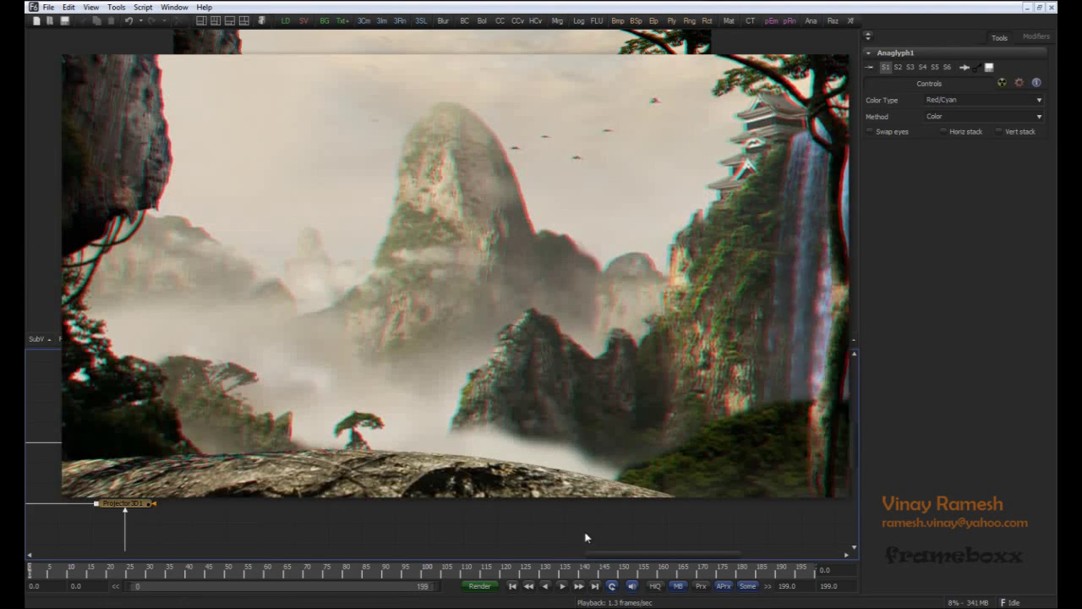